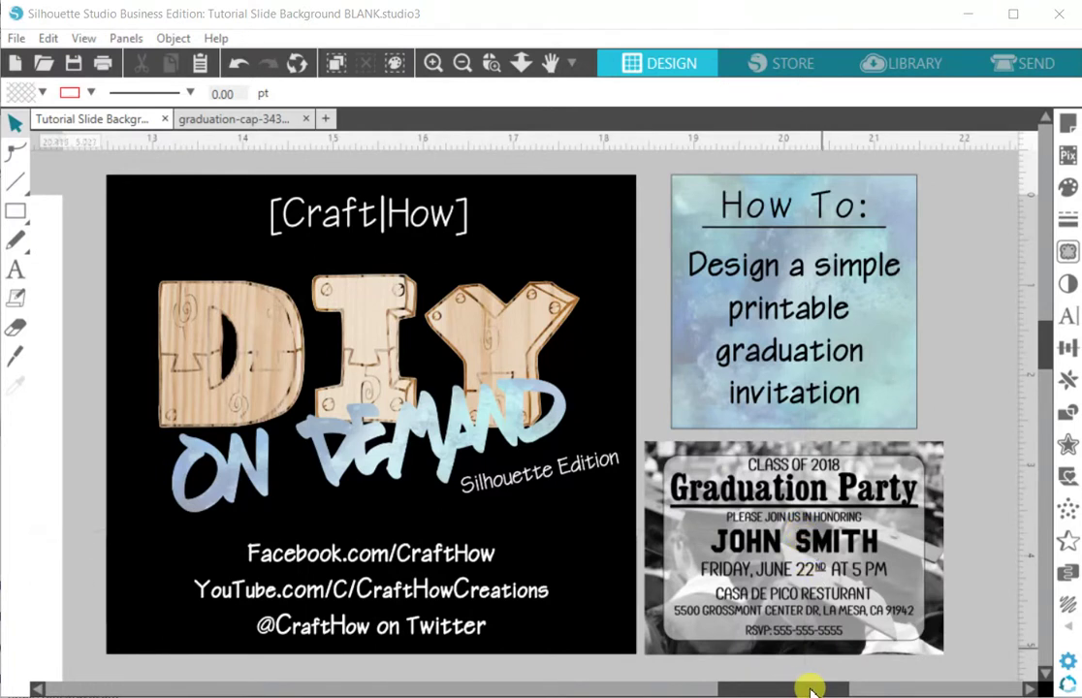
# Scroll the canvas left and zoom out to show the whole blank page beside the sample invitation
pyautogui.moveTo(810, 688); pyautogui.dragTo(559, 660)
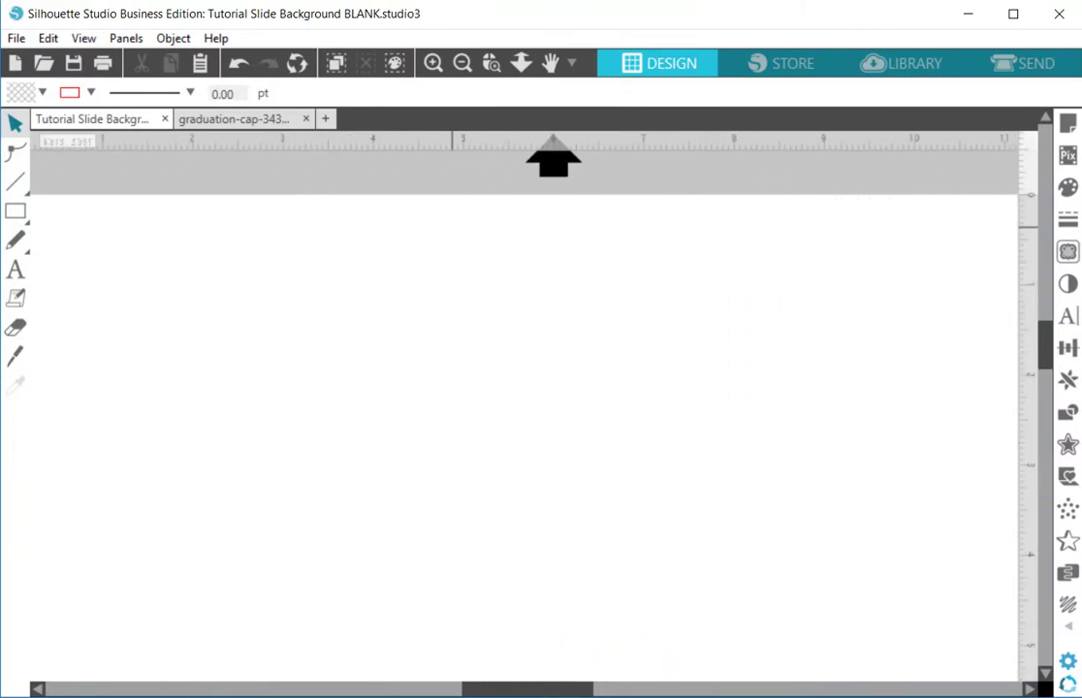
pyautogui.click(461, 62)
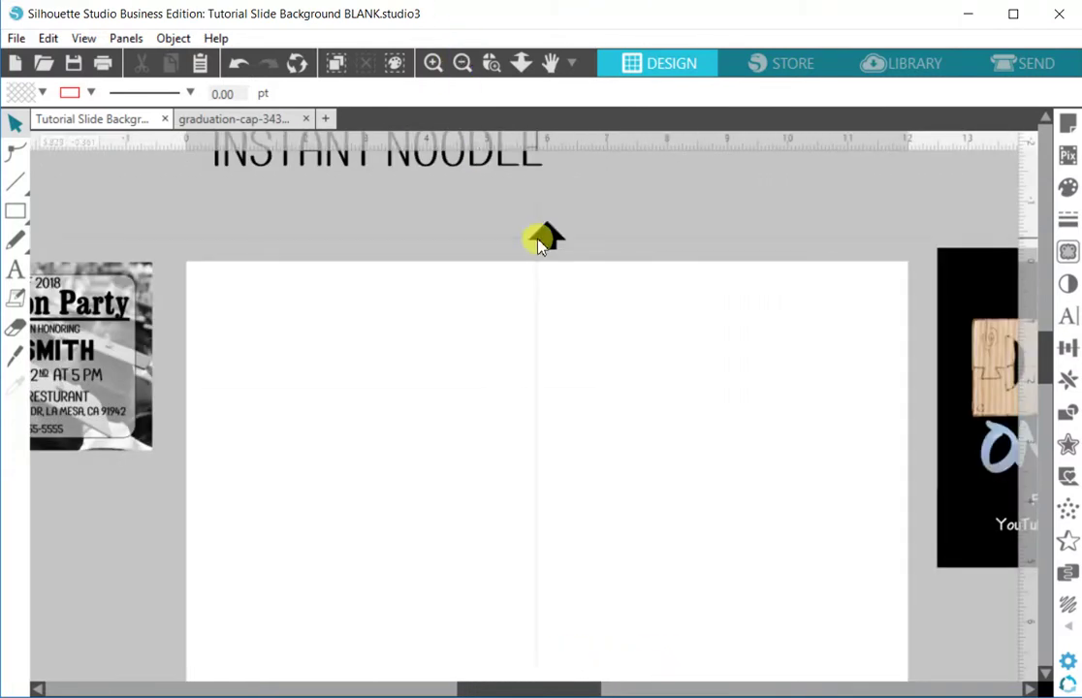
pyautogui.scroll(-1, 516, 242)
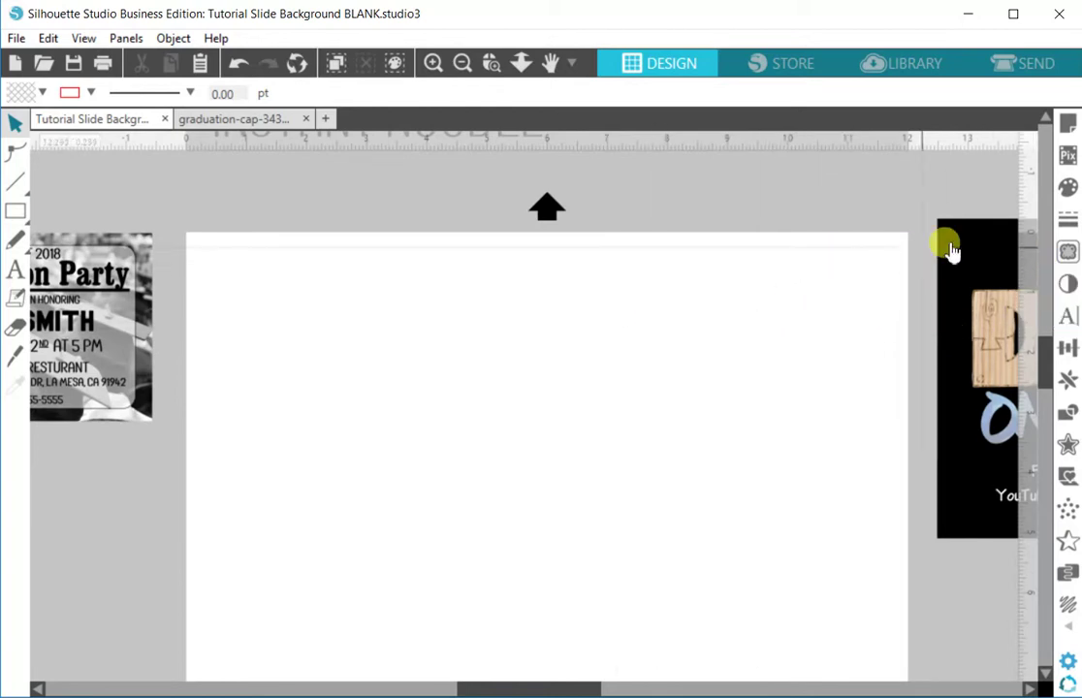
# Set a custom 7 × 5 inch landscape page in Page Setup and zoom in on it
pyautogui.click(1067, 125)
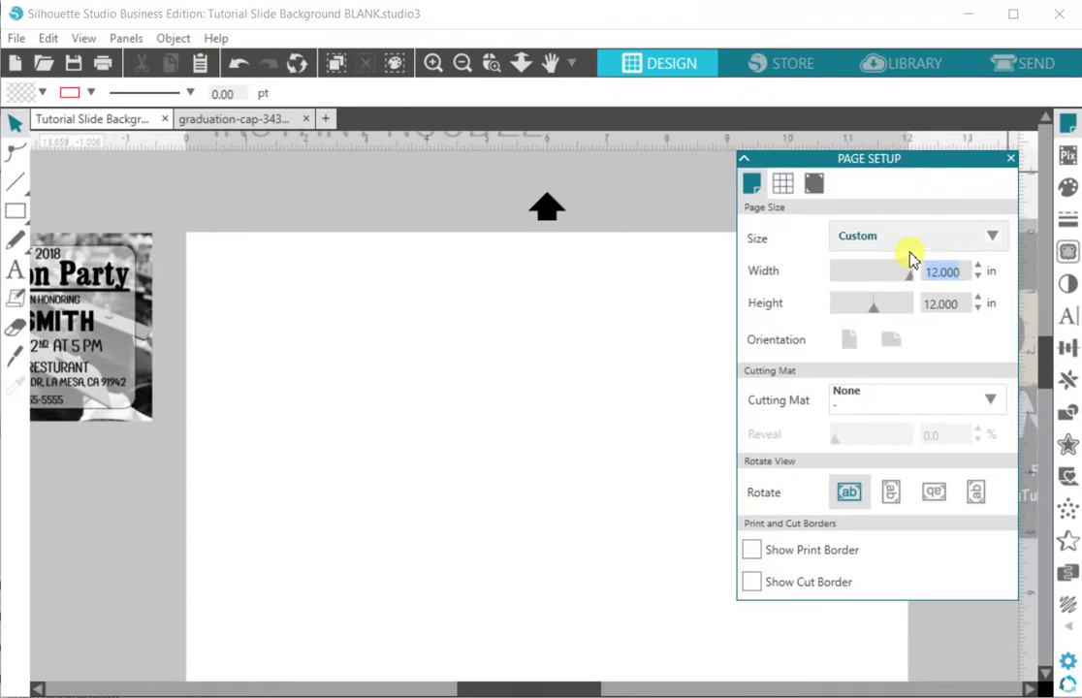
pyautogui.write('7')
pyautogui.click(922, 302)
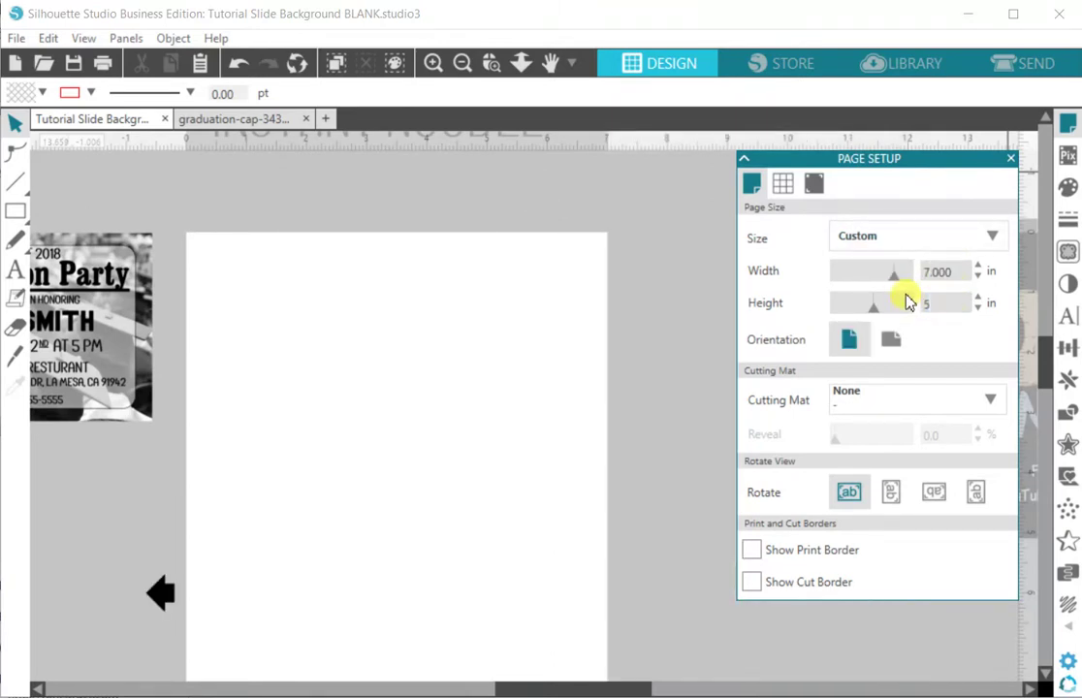
pyautogui.press('Return')
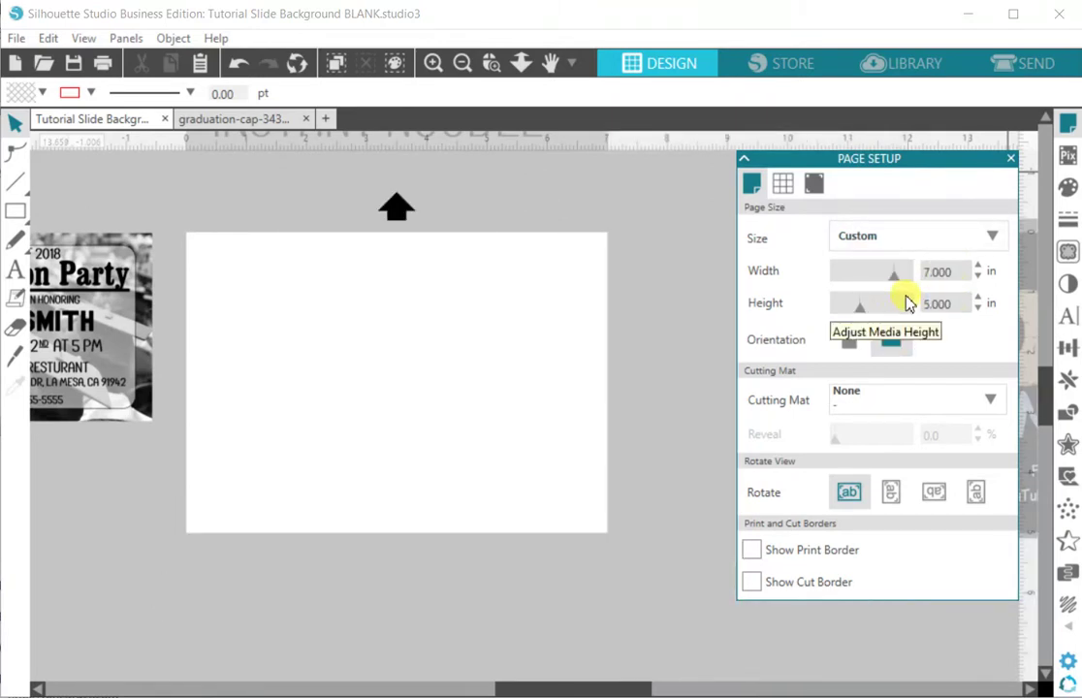
pyautogui.click(493, 66)
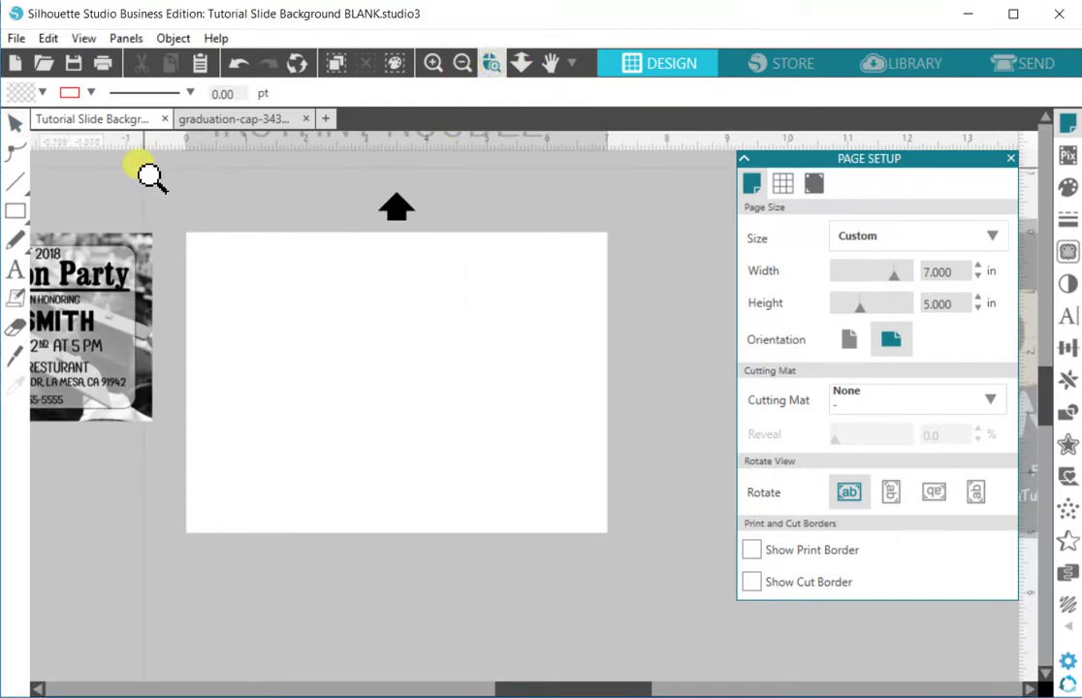
pyautogui.moveTo(136, 170); pyautogui.dragTo(768, 586)
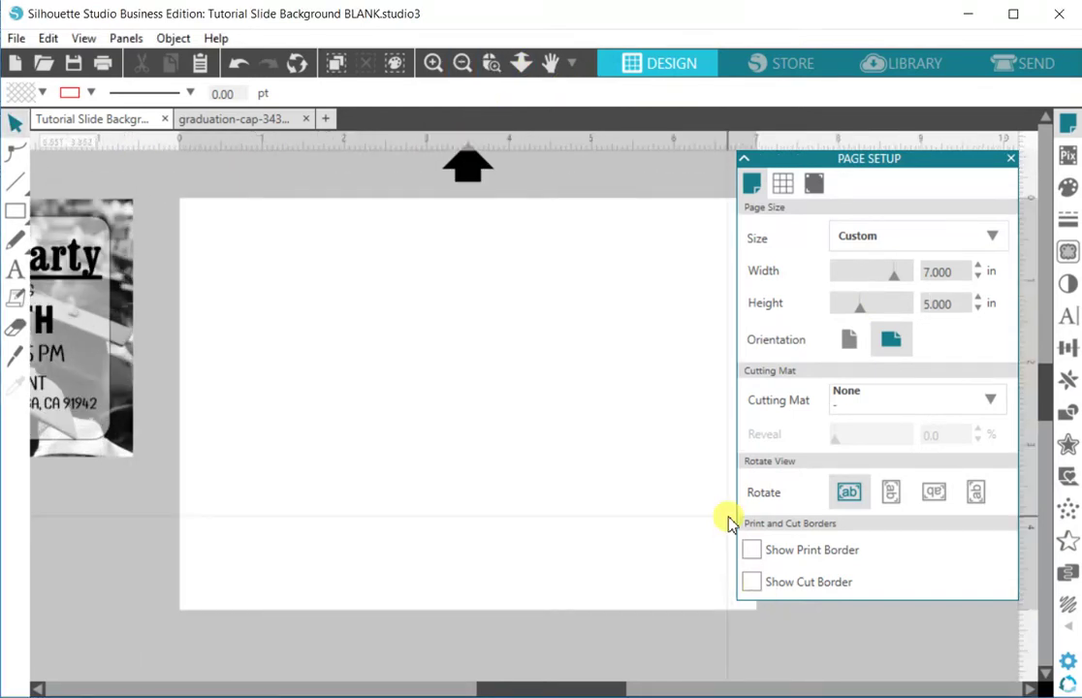
pyautogui.click(551, 63)
pyautogui.moveTo(613, 321); pyautogui.dragTo(532, 321)
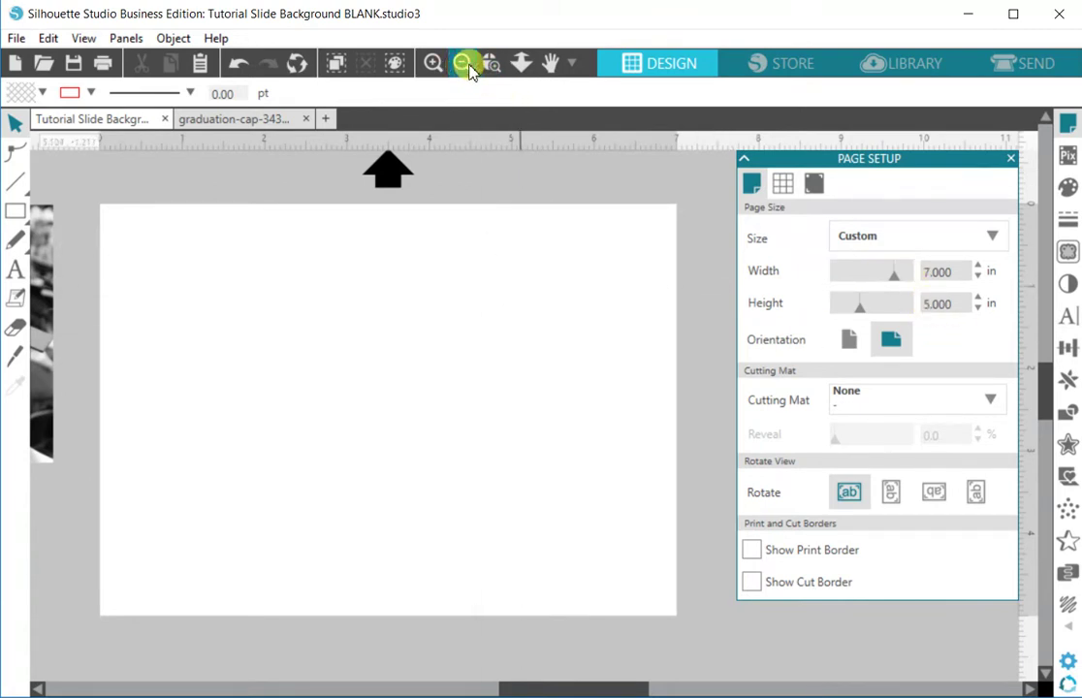
# Draw a rectangle nearly covering the page
pyautogui.click(551, 64)
pyautogui.moveTo(418, 304); pyautogui.dragTo(447, 307)
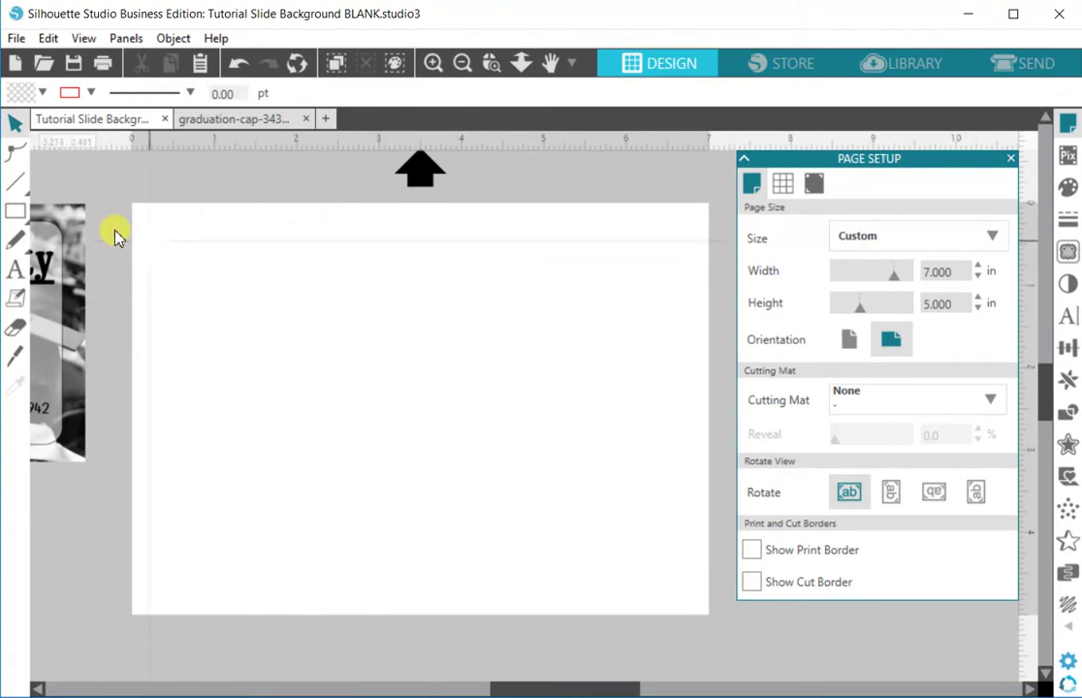
pyautogui.click(16, 212)
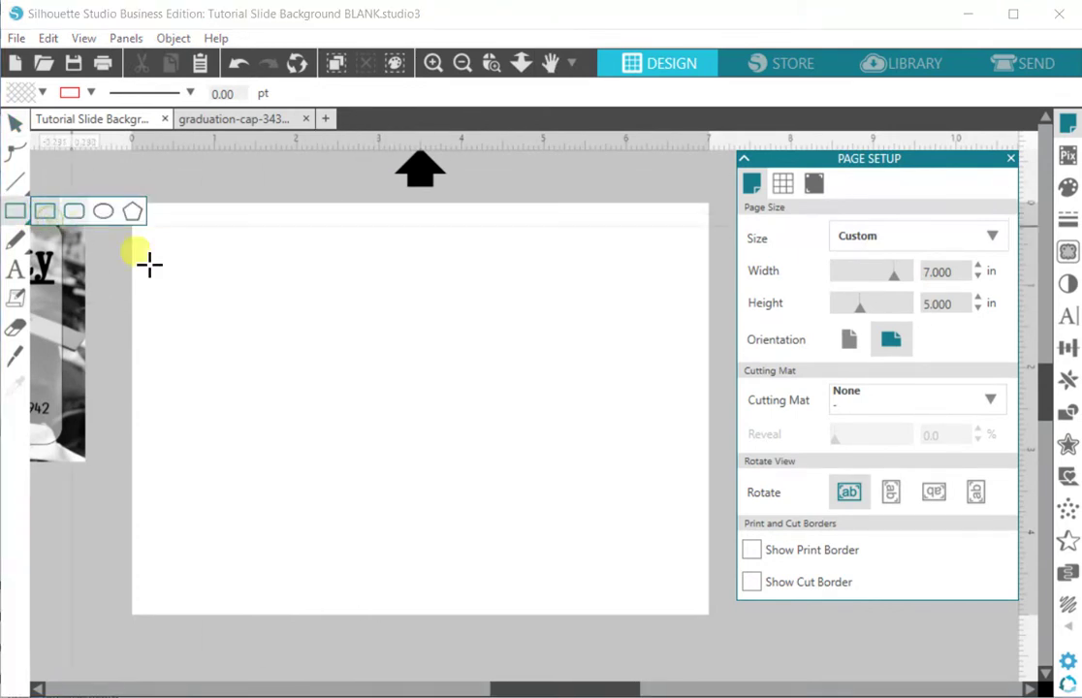
pyautogui.moveTo(135, 210)
pyautogui.mouseDown()
pyautogui.moveTo(623, 485)
pyautogui.moveTo(693, 561)
pyautogui.moveTo(690, 580)
pyautogui.mouseUp()
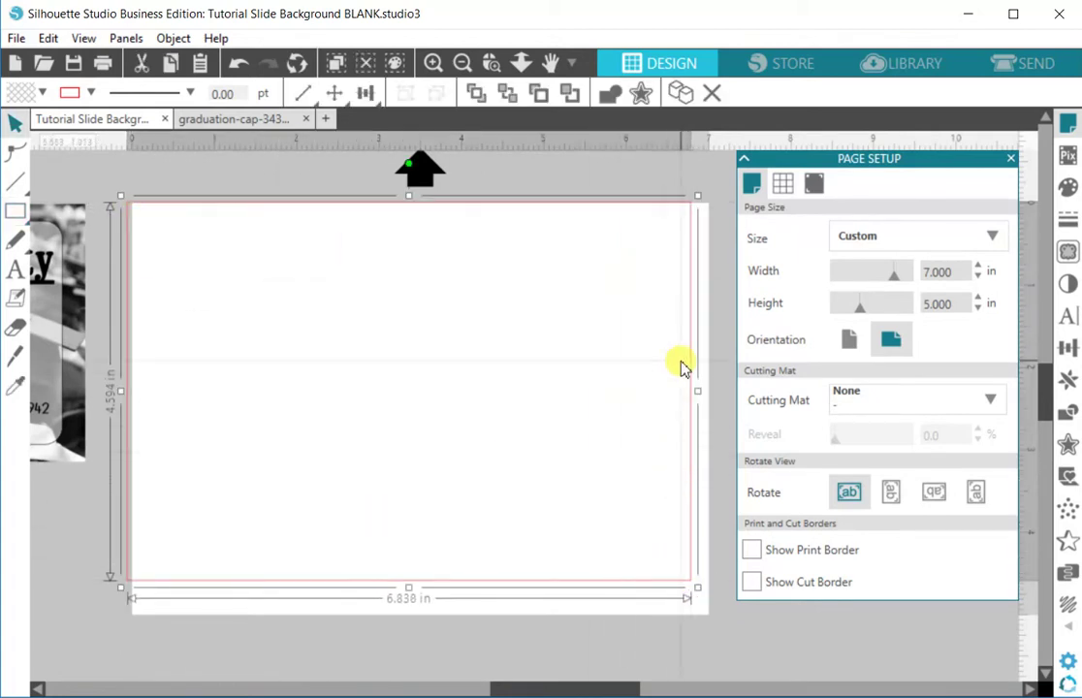
# Scale the rectangle to exactly 7 × 5 in and centre it on the page
pyautogui.click(1067, 349)
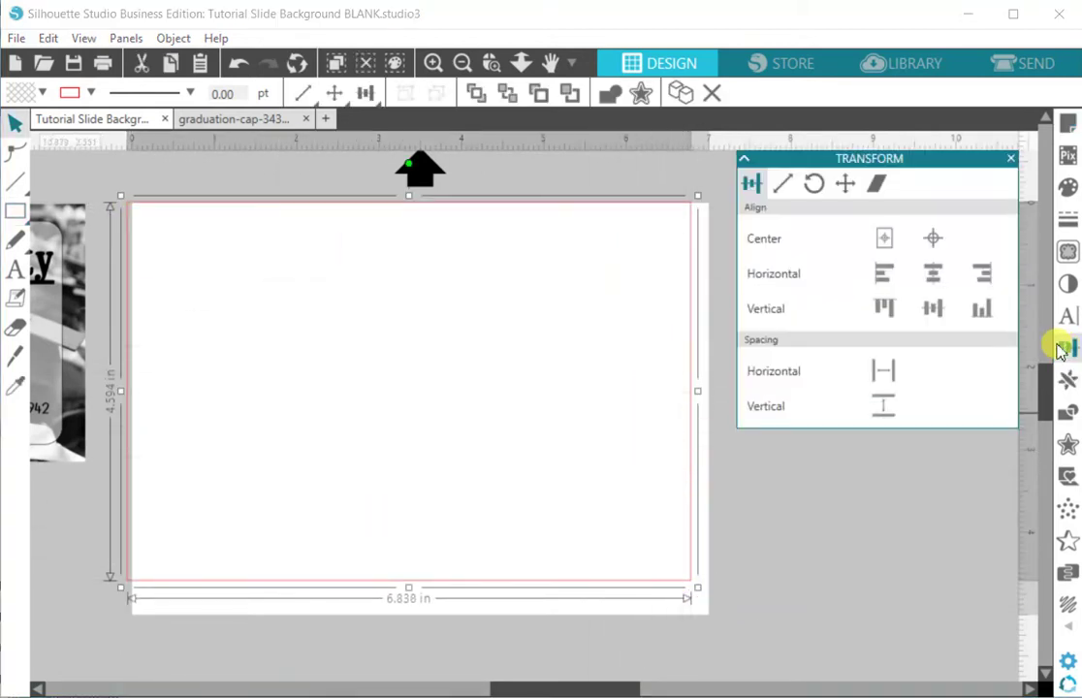
pyautogui.click(783, 185)
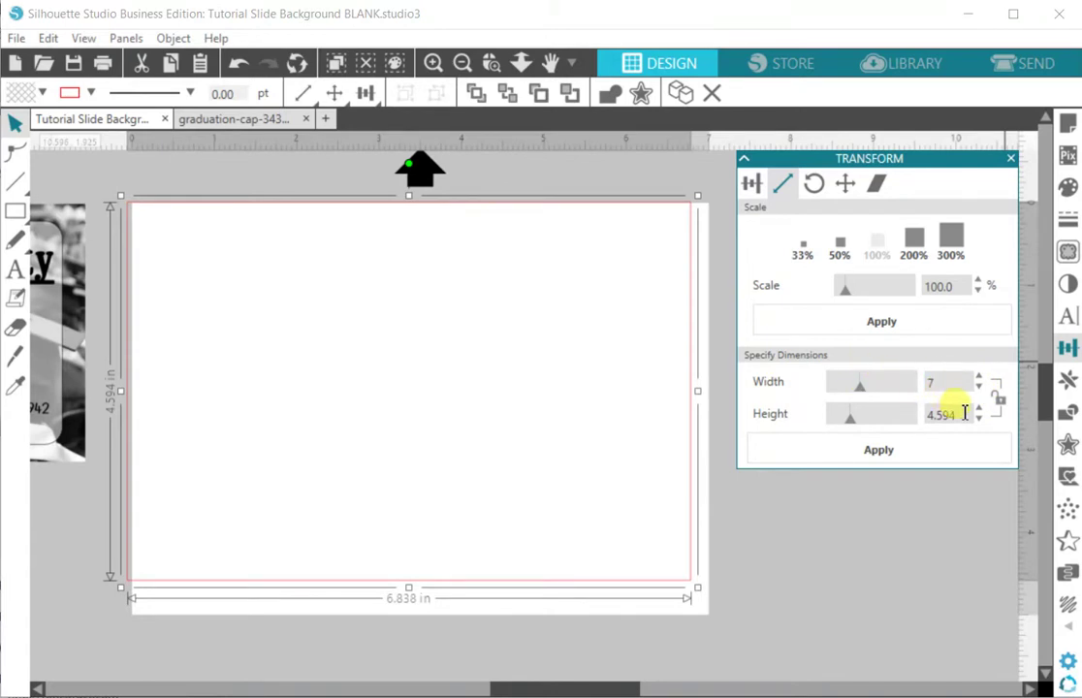
pyautogui.press('Return')
pyautogui.click(665, 423)
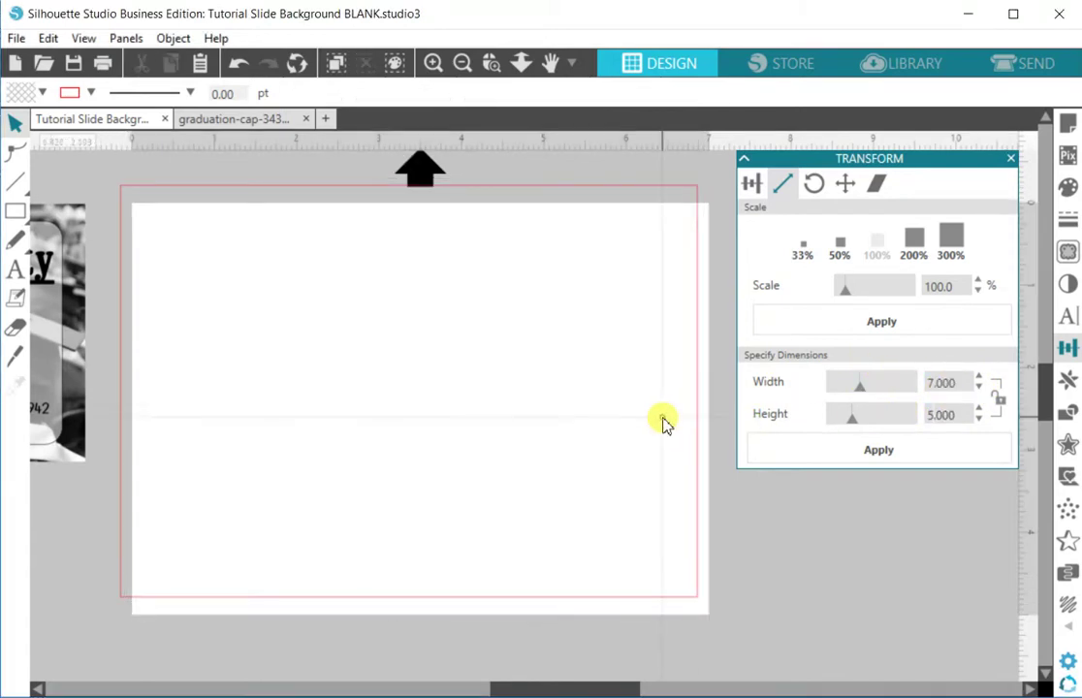
pyautogui.click(574, 186)
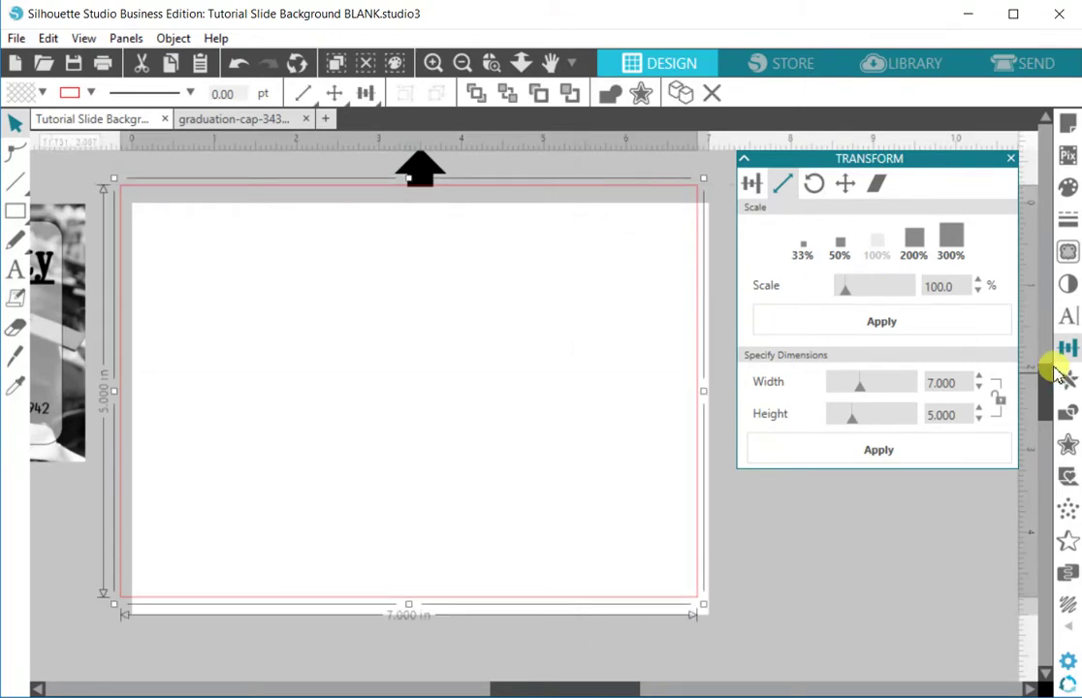
pyautogui.click(751, 185)
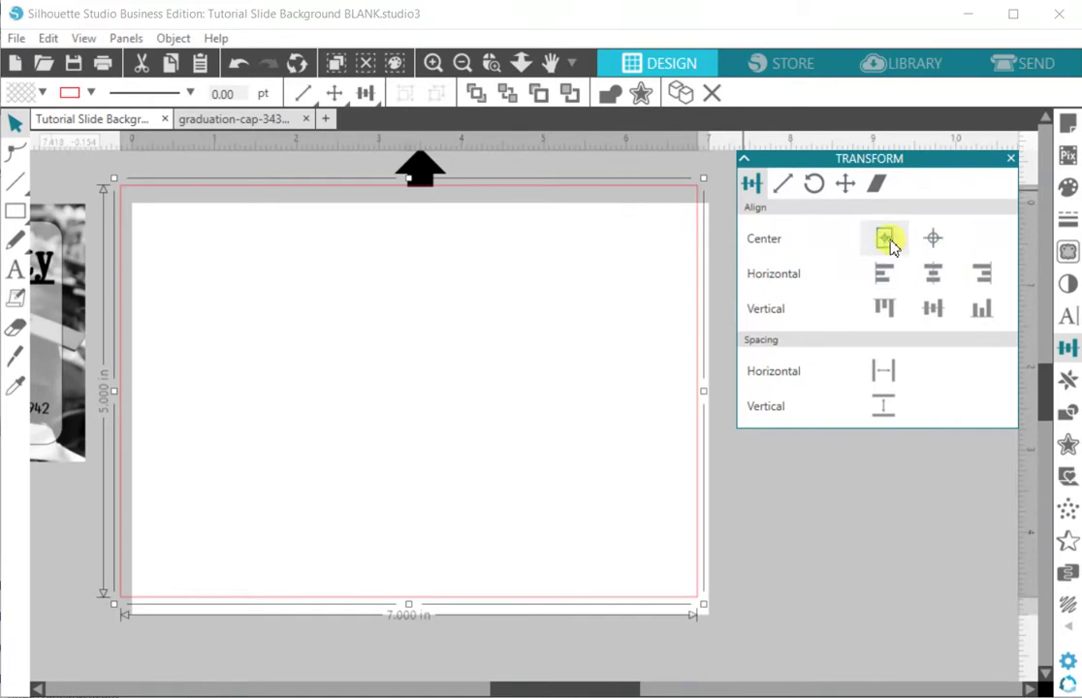
pyautogui.click(891, 241)
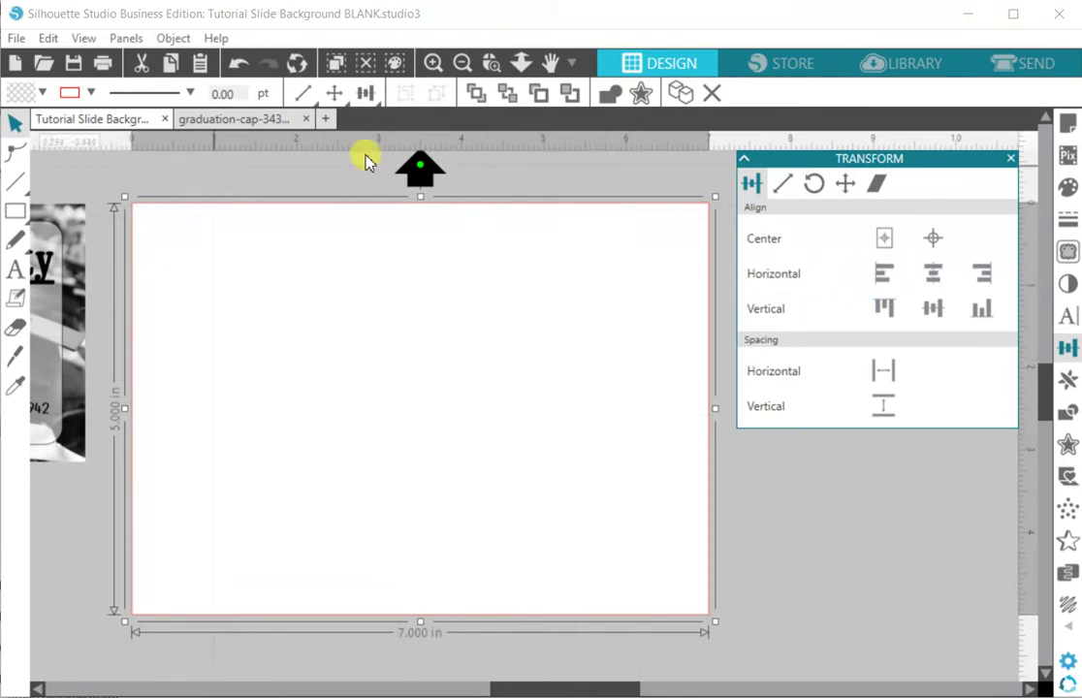
# Pan over to inspect the sample graduation card, then return to the page
pyautogui.click(550, 63)
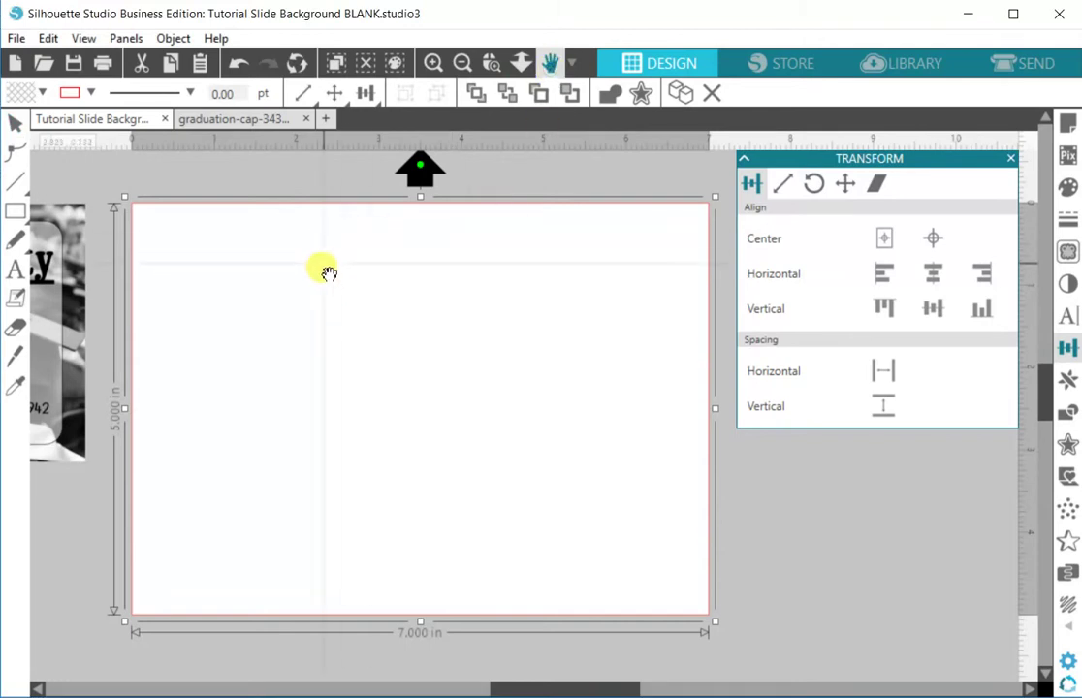
pyautogui.moveTo(323, 267); pyautogui.dragTo(679, 283)
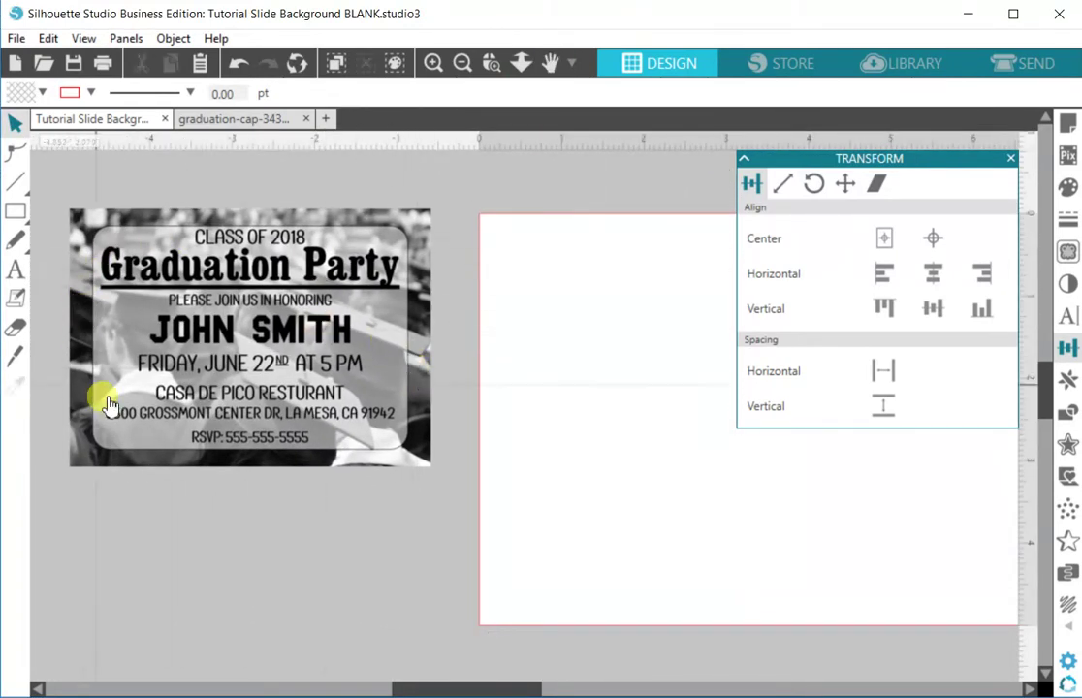
pyautogui.click(550, 63)
pyautogui.moveTo(614, 187); pyautogui.dragTo(315, 212)
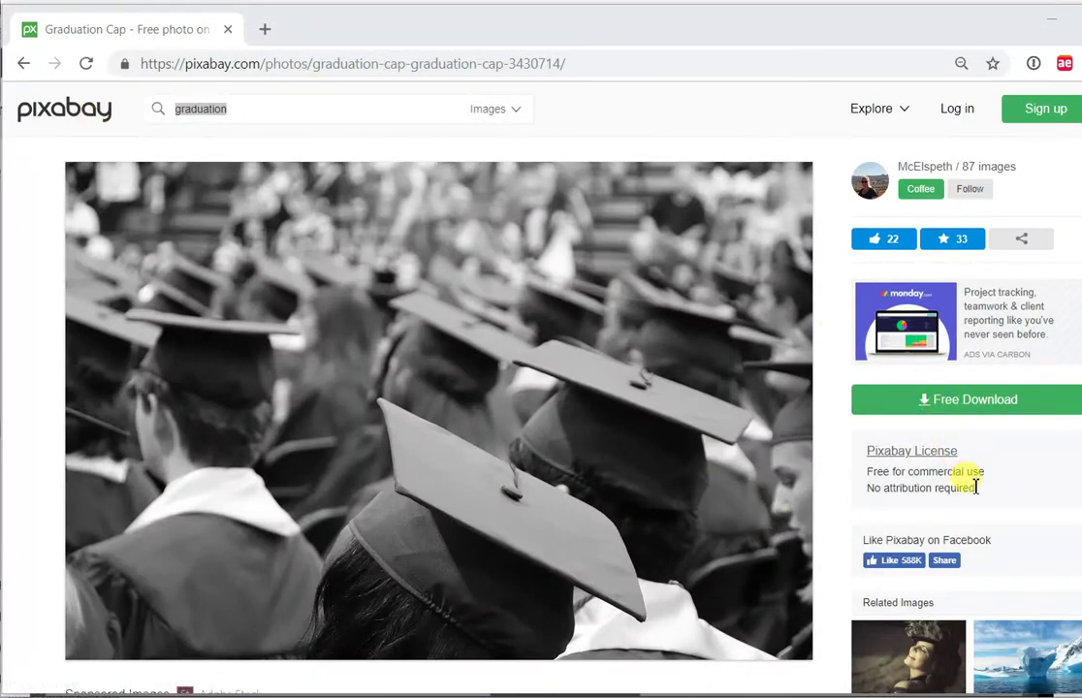
# Review the graduation cap photo's free-use license on Pixabay, then return to Silhouette Studio
pyautogui.moveTo(984, 497); pyautogui.dragTo(858, 469)
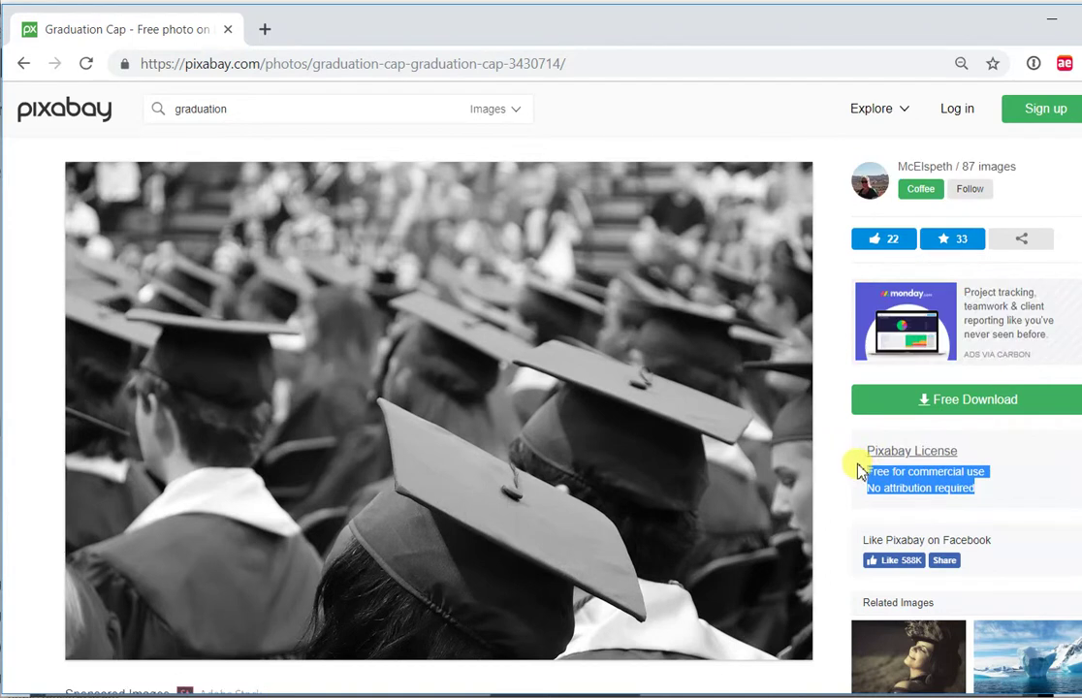
pyautogui.click(1016, 488)
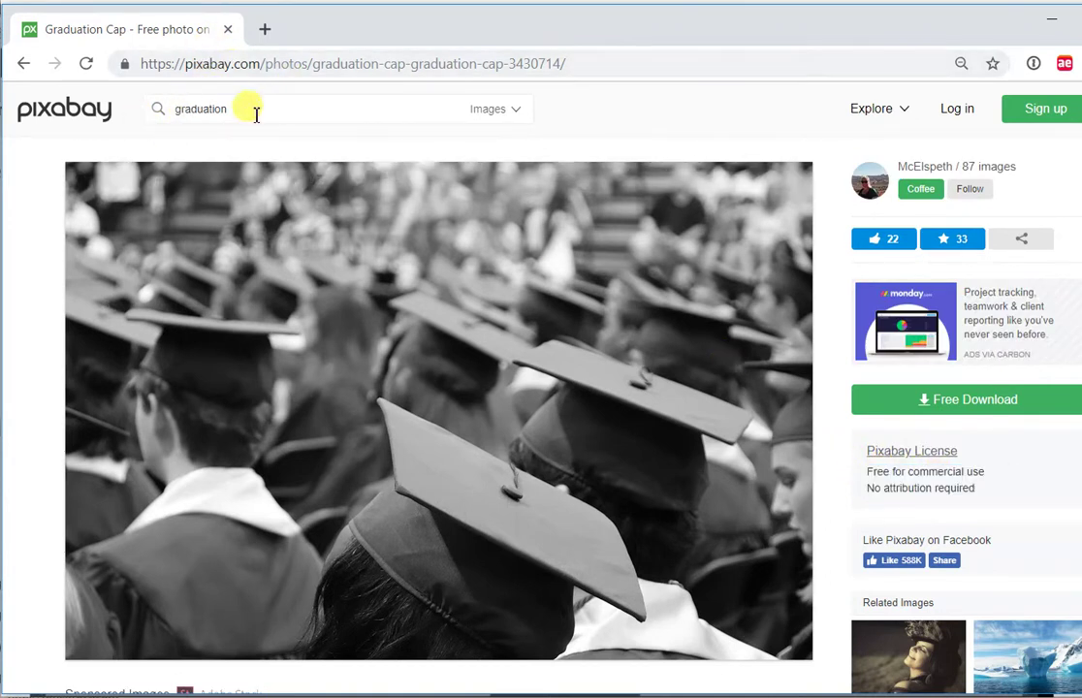
pyautogui.moveTo(239, 110); pyautogui.dragTo(115, 97)
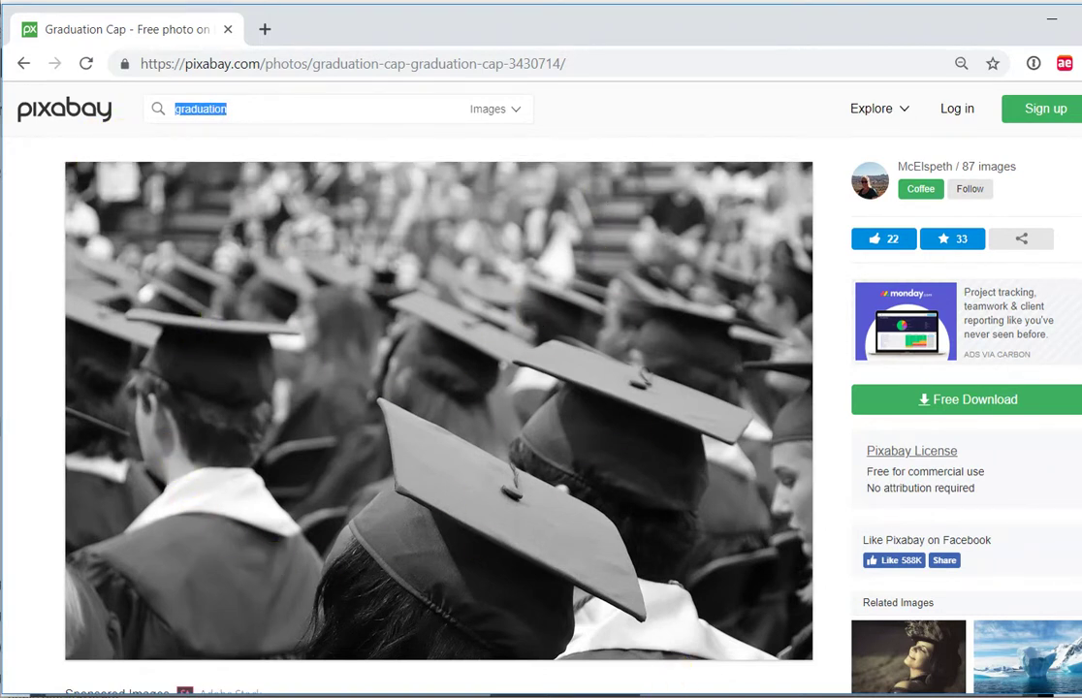
pyautogui.hotkey('alt', 'Tab')
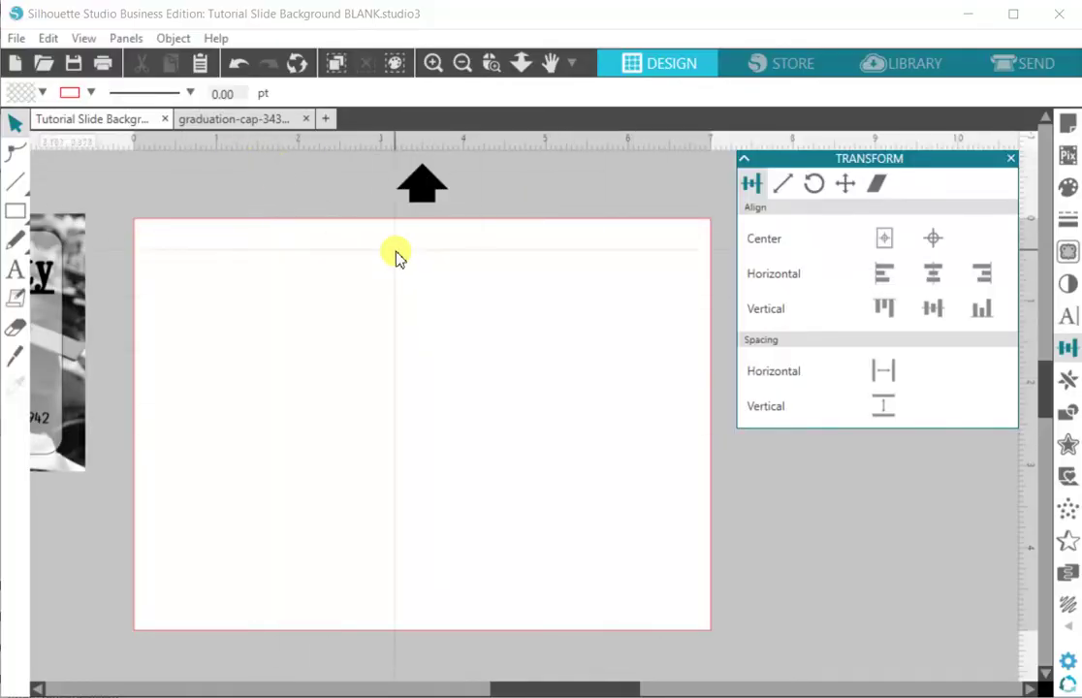
# Paste the graduation photo onto the page and enlarge it to about 7.659 × 5.106 in
pyautogui.click(18, 39)
pyautogui.moveTo(55, 44)
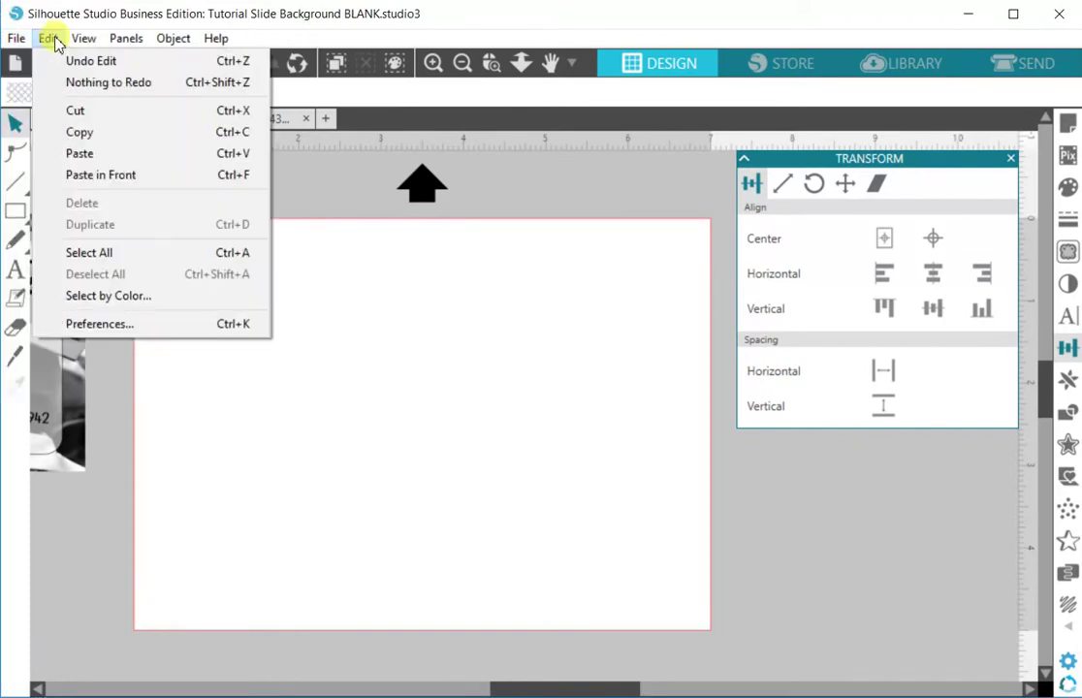
pyautogui.moveTo(20, 39)
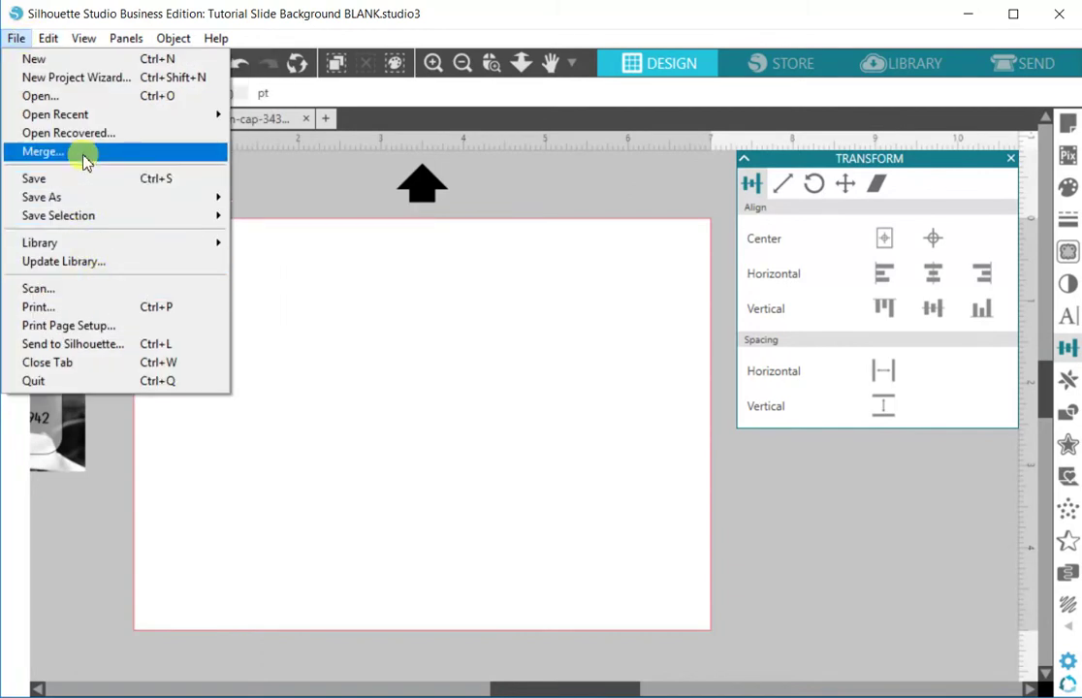
pyautogui.click(345, 297)
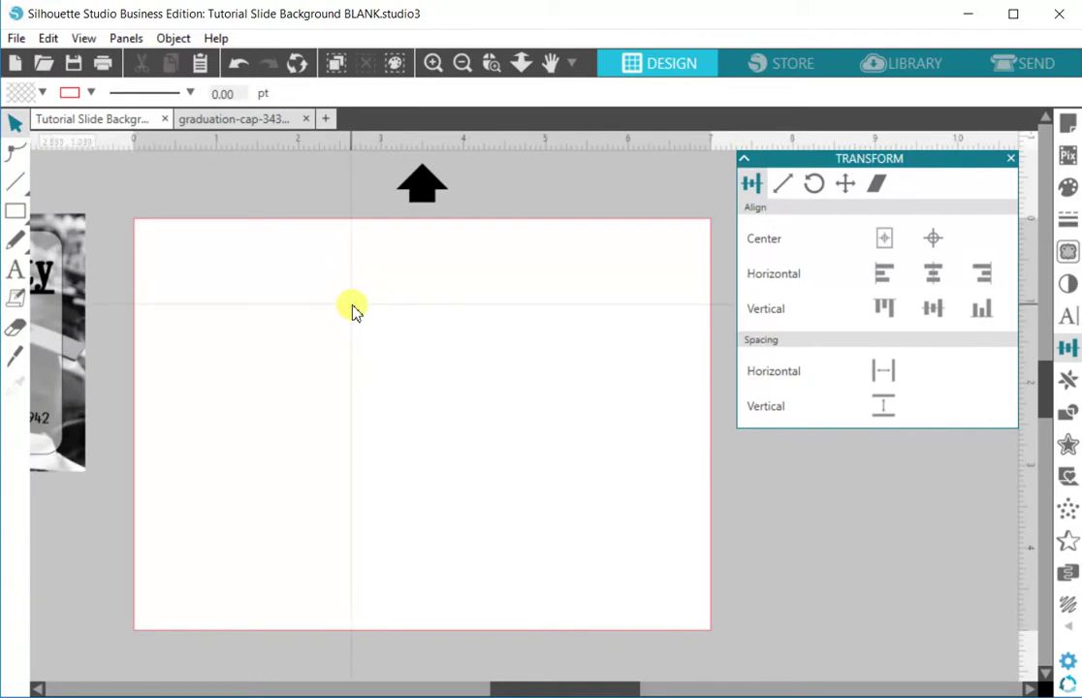
pyautogui.hotkey('ctrl', 'v')
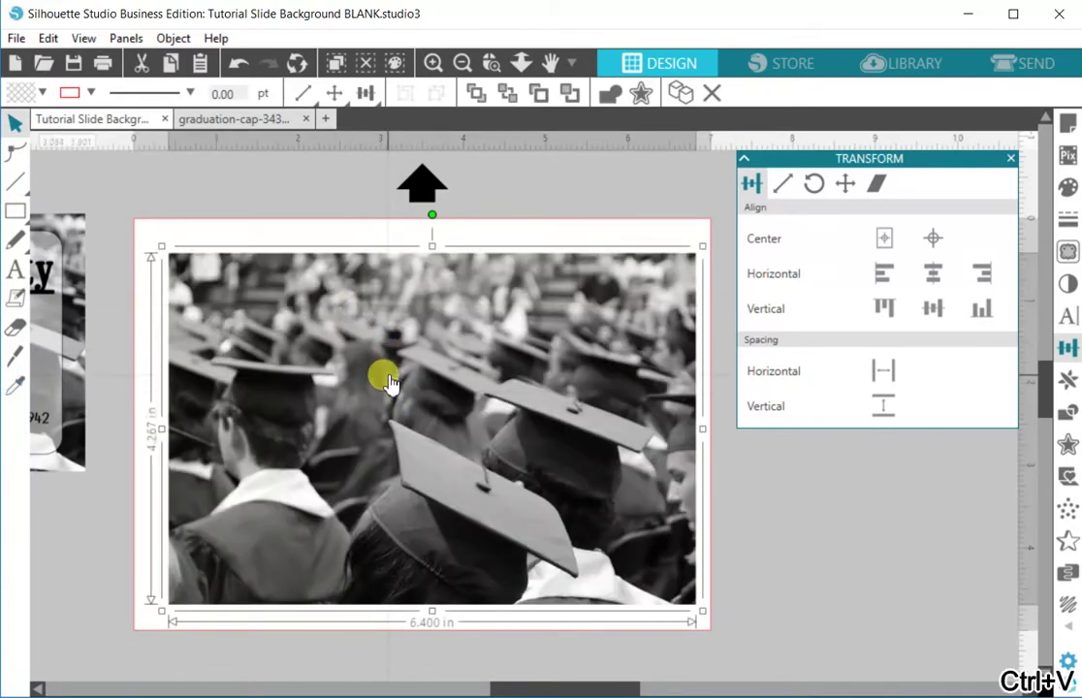
pyautogui.moveTo(388, 378); pyautogui.dragTo(378, 355)
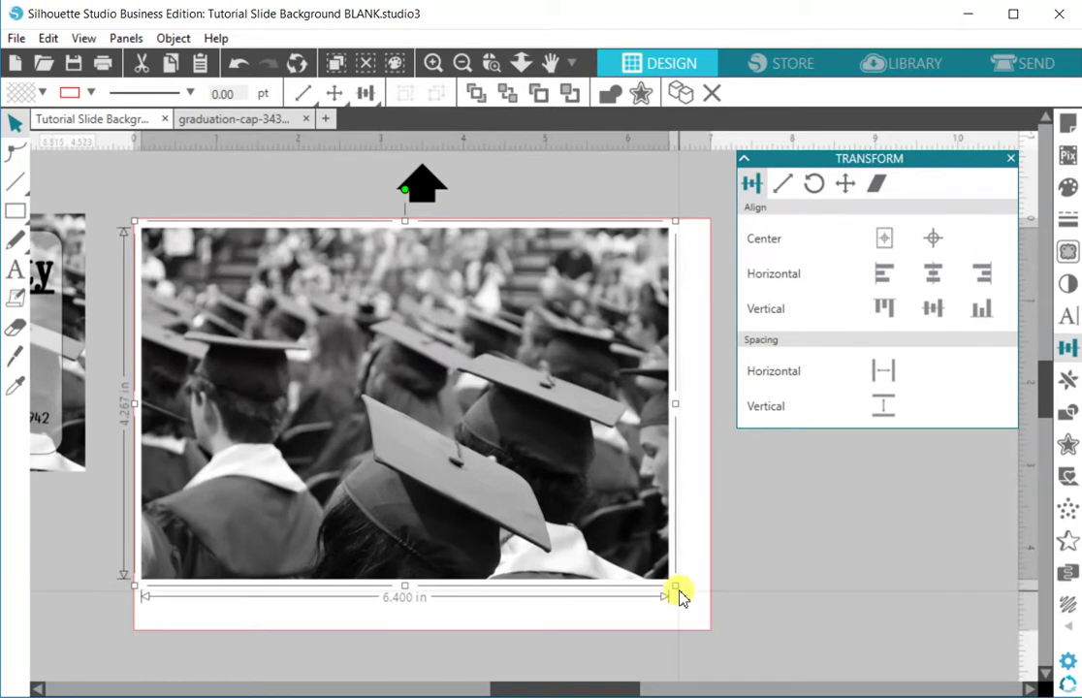
pyautogui.moveTo(565, 524); pyautogui.dragTo(558, 512)
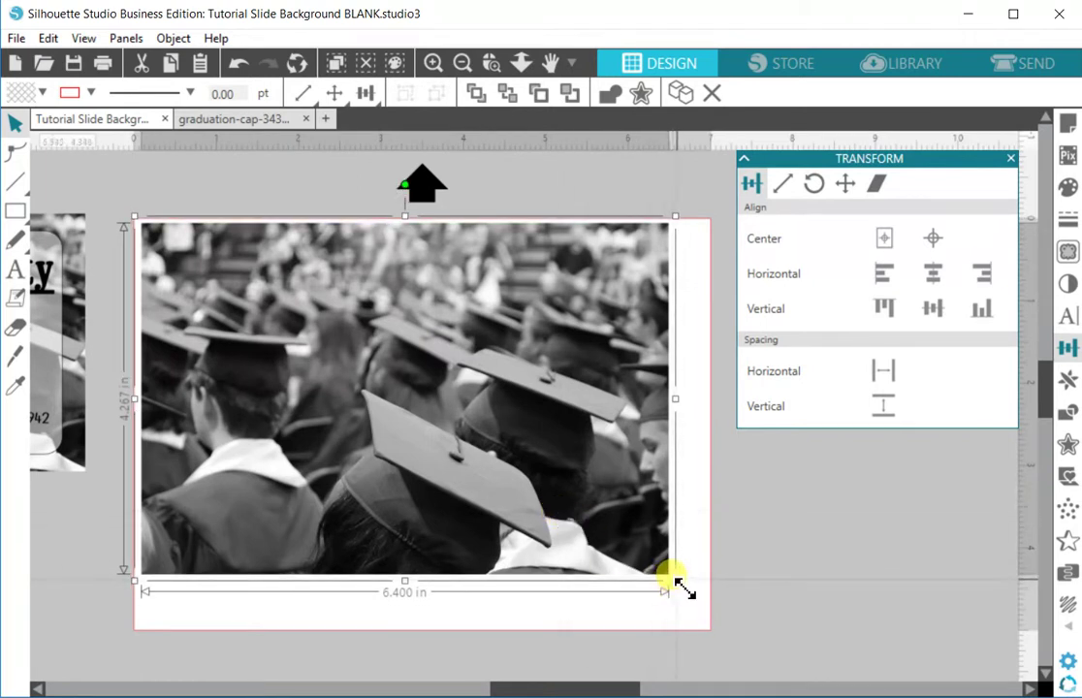
pyautogui.moveTo(669, 577); pyautogui.dragTo(762, 658)
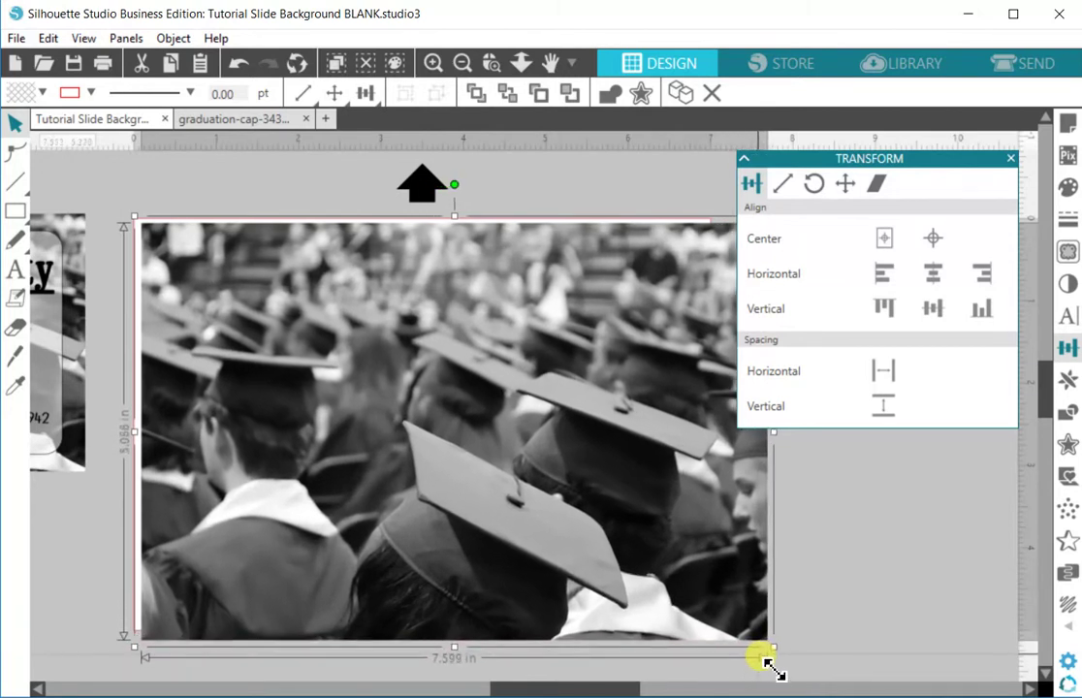
pyautogui.moveTo(739, 614); pyautogui.dragTo(709, 585)
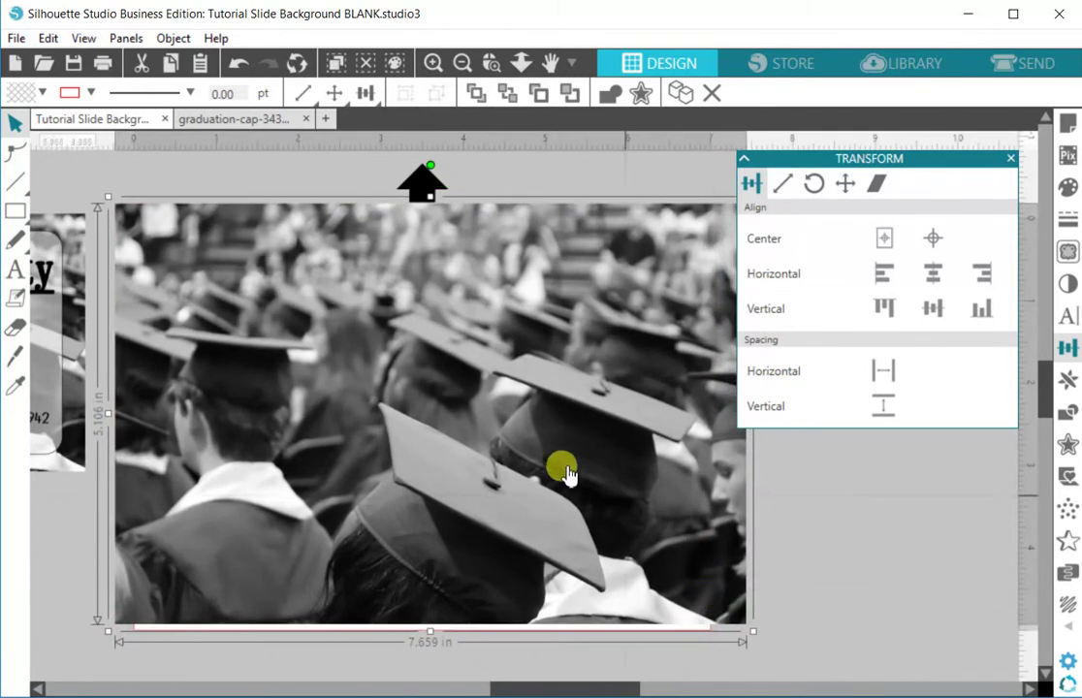
# Send the photo behind the red rectangle and shift it slightly down-left
pyautogui.rightClick(546, 435)
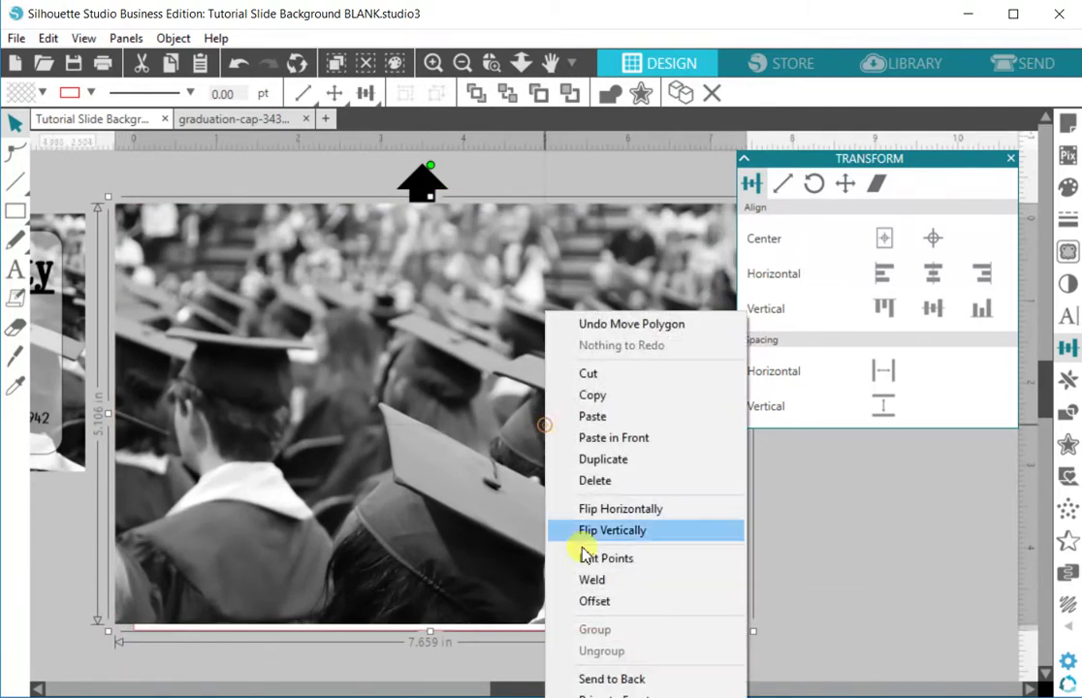
pyautogui.click(628, 680)
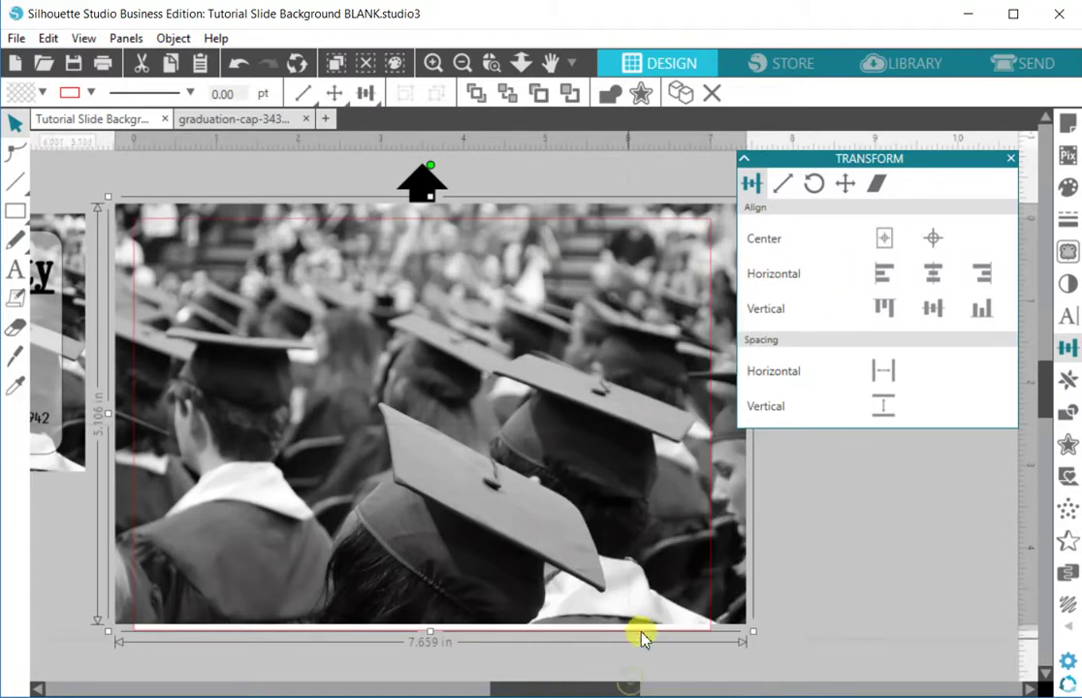
pyautogui.doubleClick(610, 223)
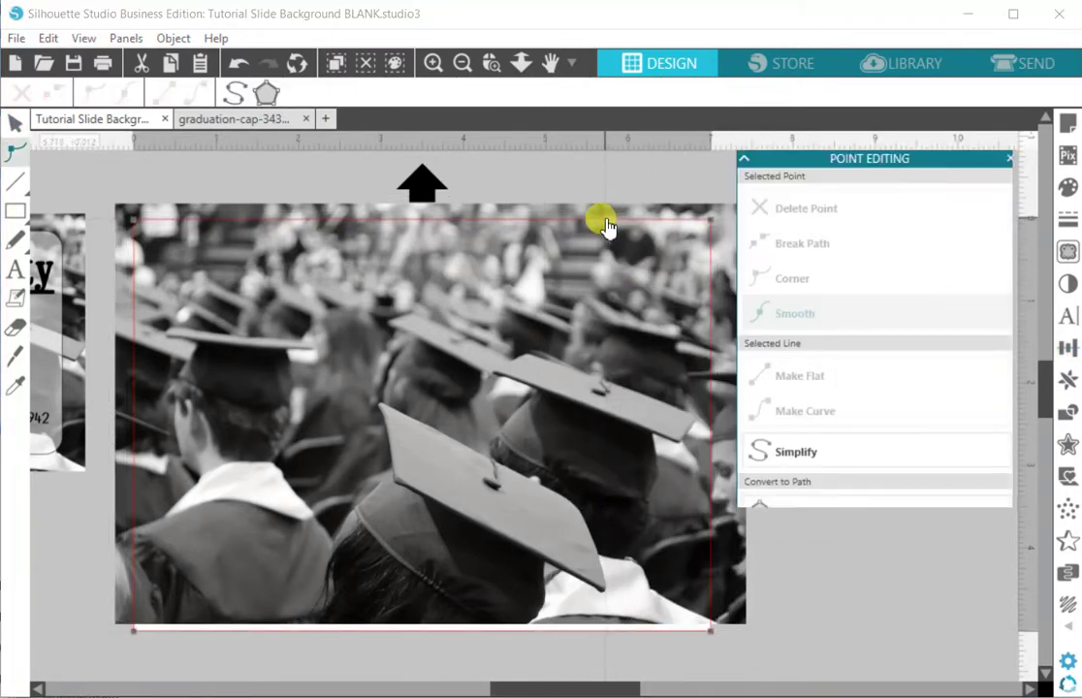
pyautogui.click(596, 305)
pyautogui.moveTo(570, 309); pyautogui.dragTo(569, 324)
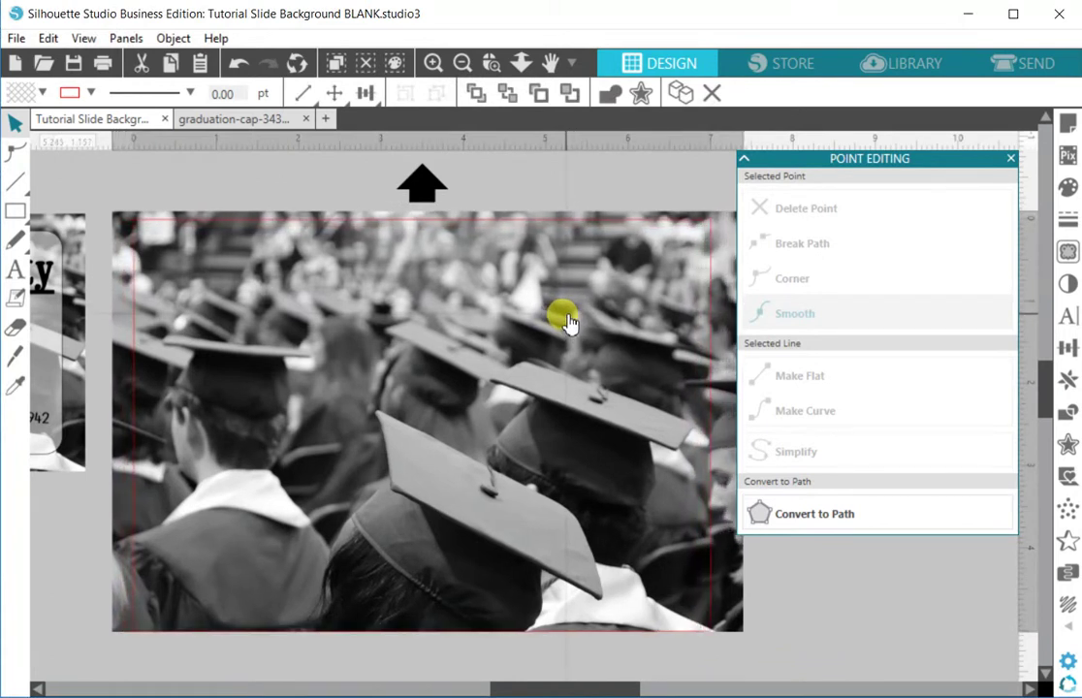
# Enlarge the photo from its top-left corner to 7.877 in wide, then select the red rectangle
pyautogui.click(365, 382)
pyautogui.moveTo(105, 212); pyautogui.dragTo(95, 188)
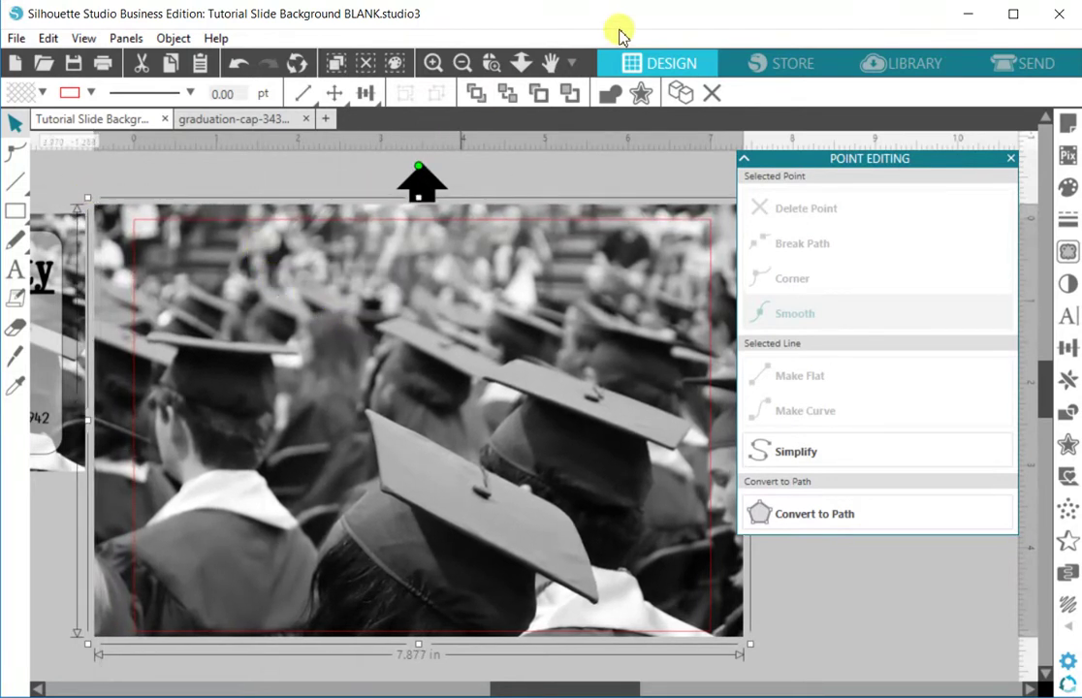
pyautogui.click(550, 63)
pyautogui.moveTo(555, 174); pyautogui.dragTo(515, 182)
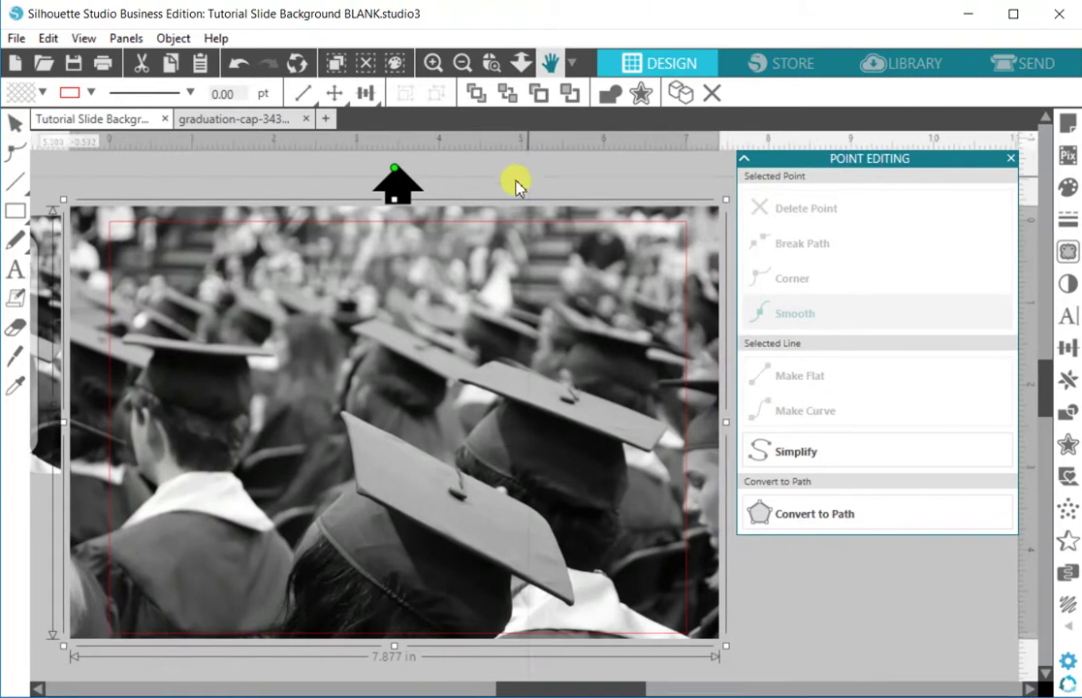
pyautogui.click(43, 377)
pyautogui.moveTo(48, 383); pyautogui.dragTo(164, 374)
pyautogui.click(551, 63)
pyautogui.moveTo(559, 243); pyautogui.dragTo(468, 248)
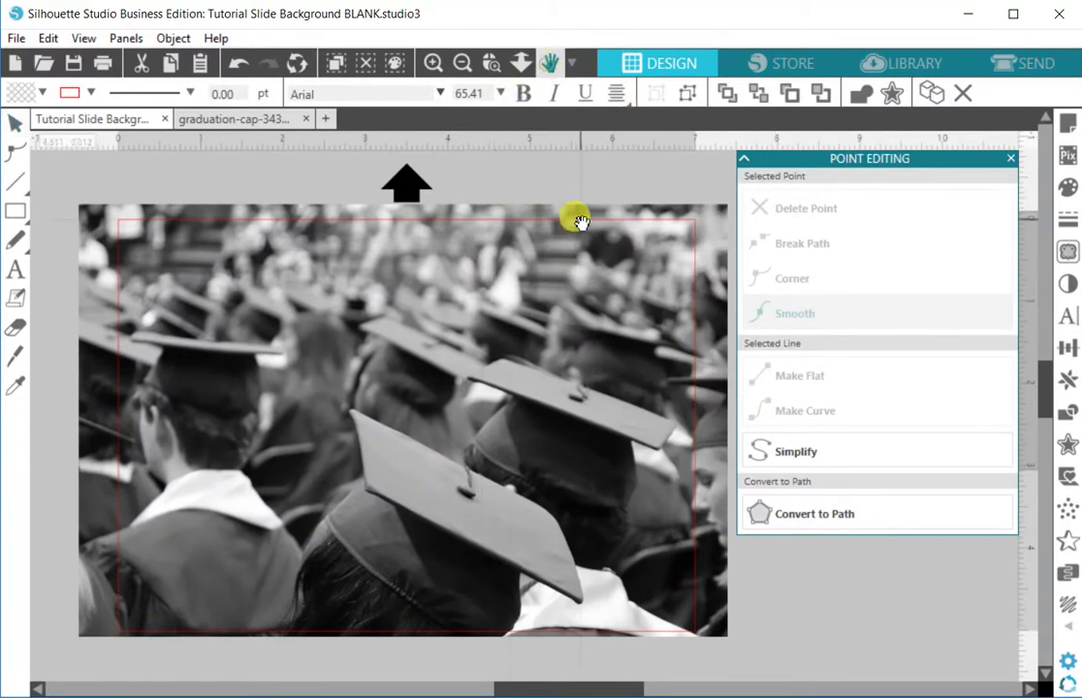
pyautogui.moveTo(575, 217); pyautogui.dragTo(543, 198)
pyautogui.click(601, 180)
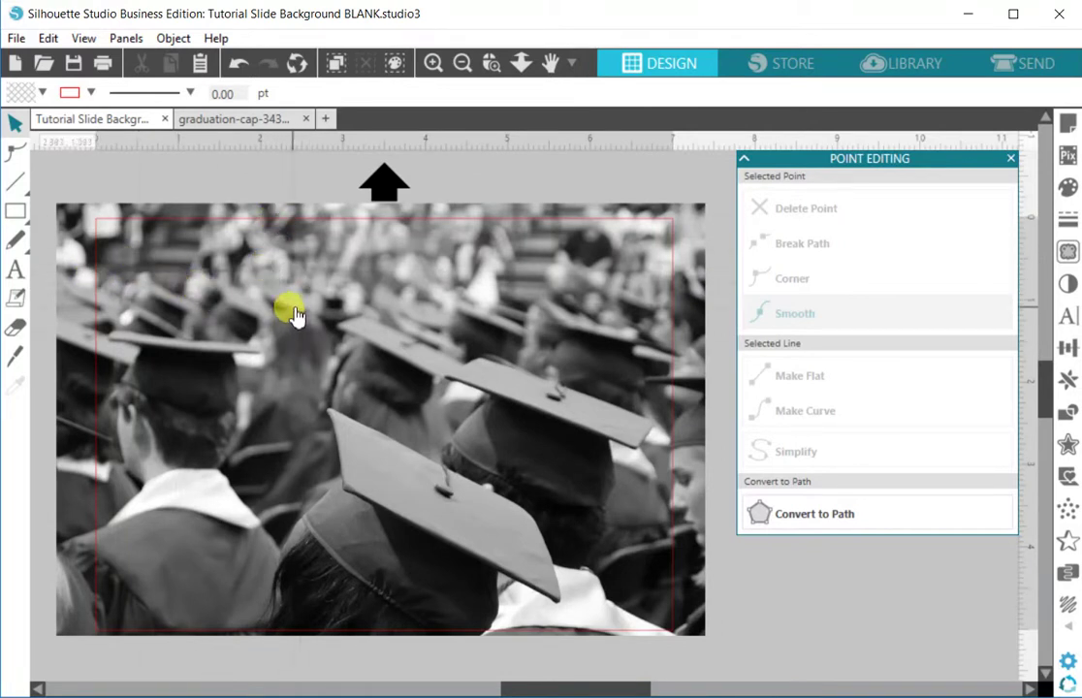
pyautogui.click(300, 337)
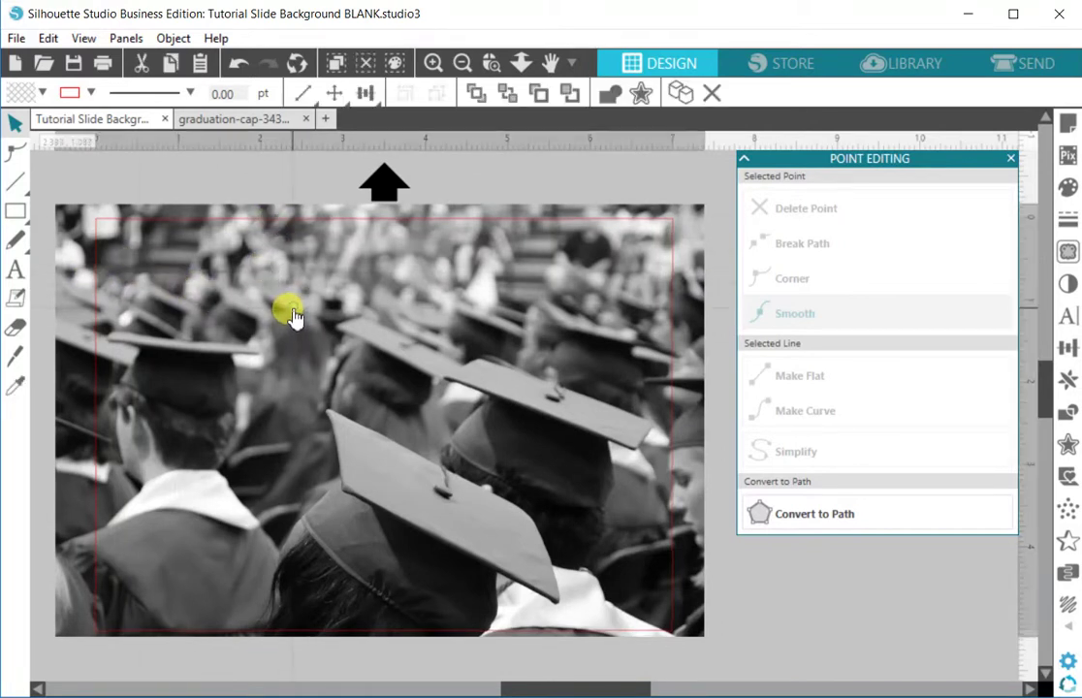
pyautogui.click(422, 223)
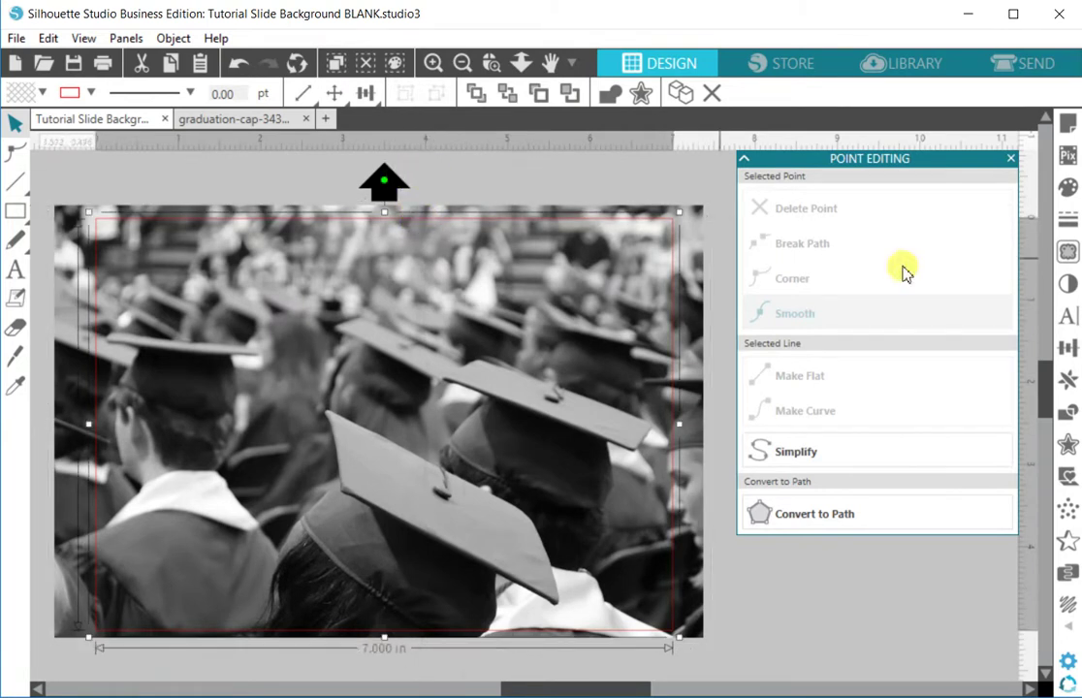
# Offset the red rectangle outward by 0.080 in with square corners and colour the outline blue
pyautogui.click(641, 95)
pyautogui.click(765, 209)
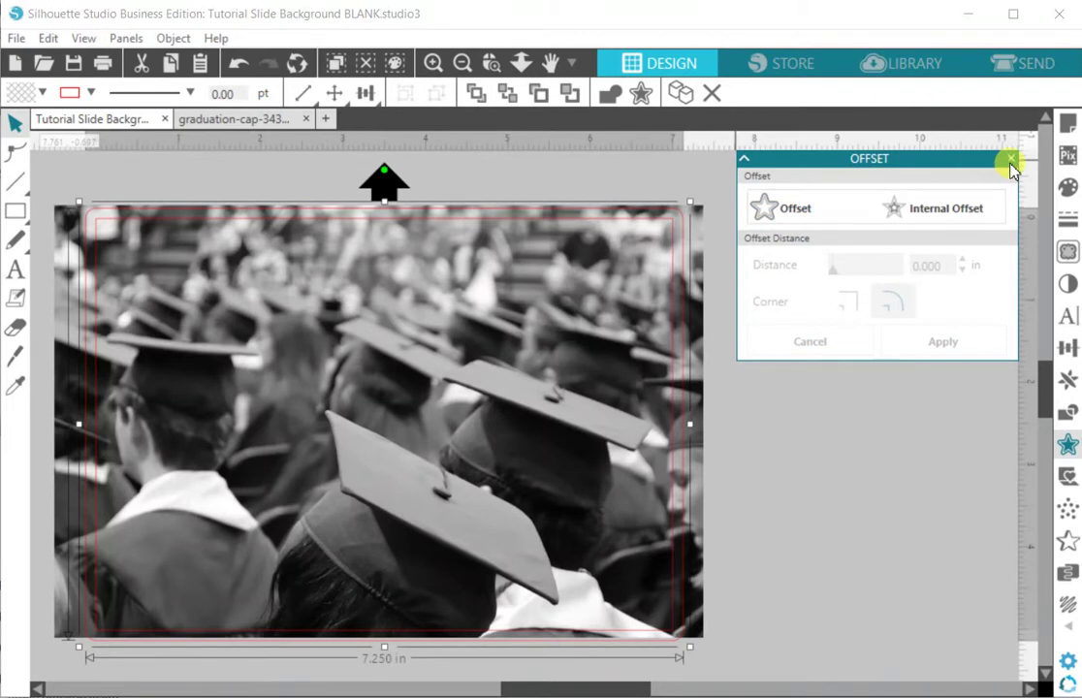
pyautogui.click(1012, 160)
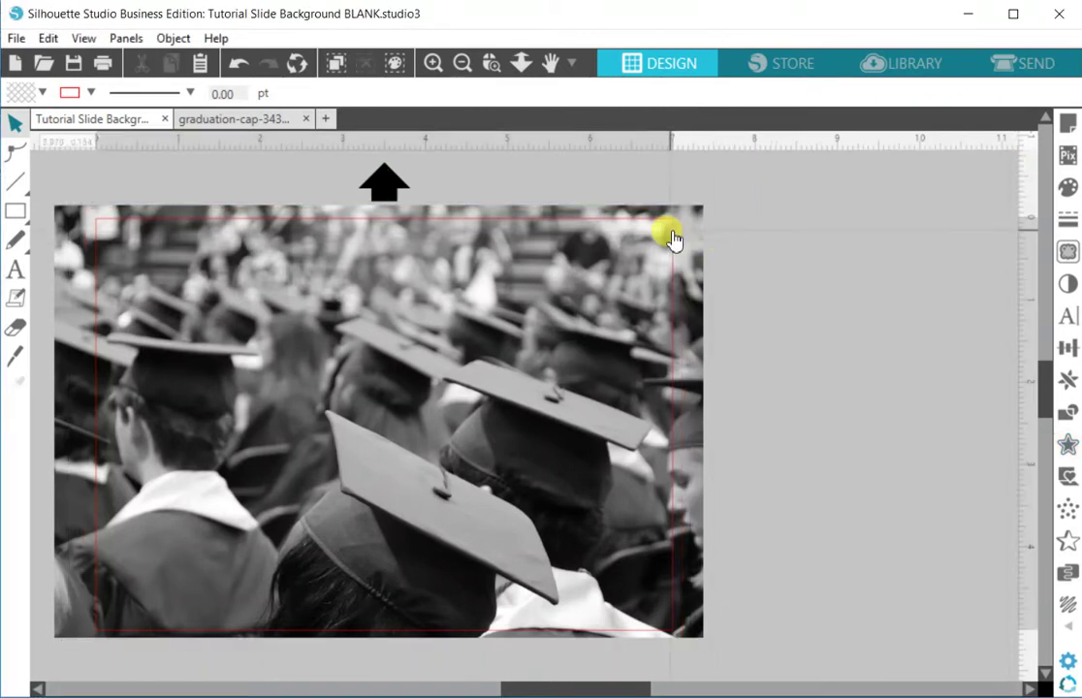
pyautogui.click(673, 238)
pyautogui.click(673, 239)
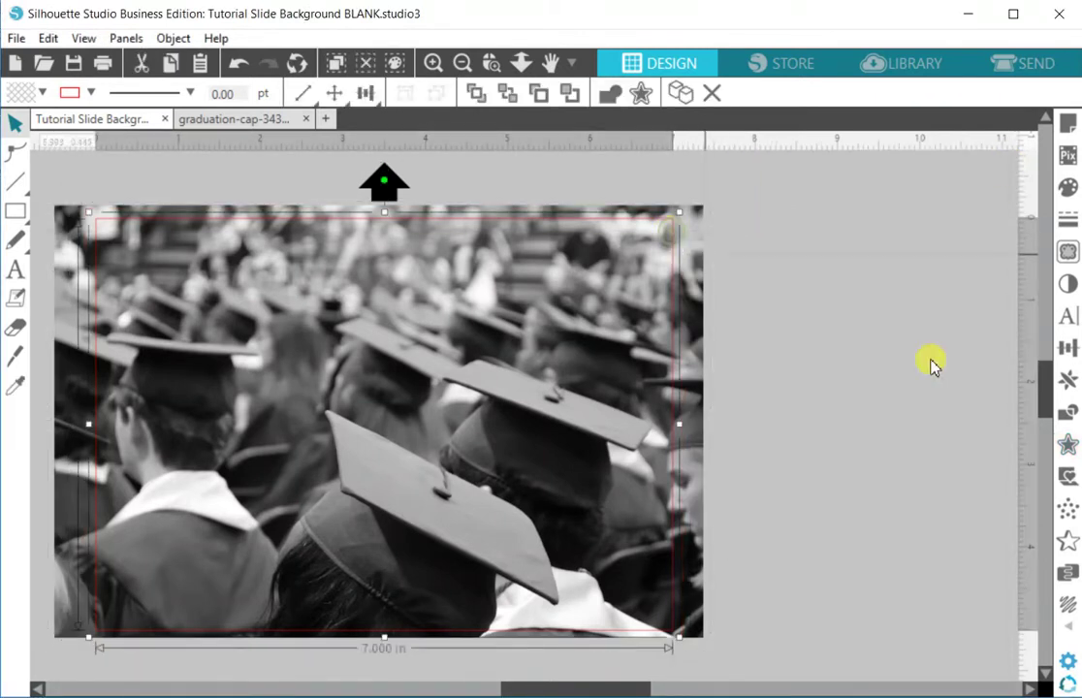
pyautogui.click(1067, 446)
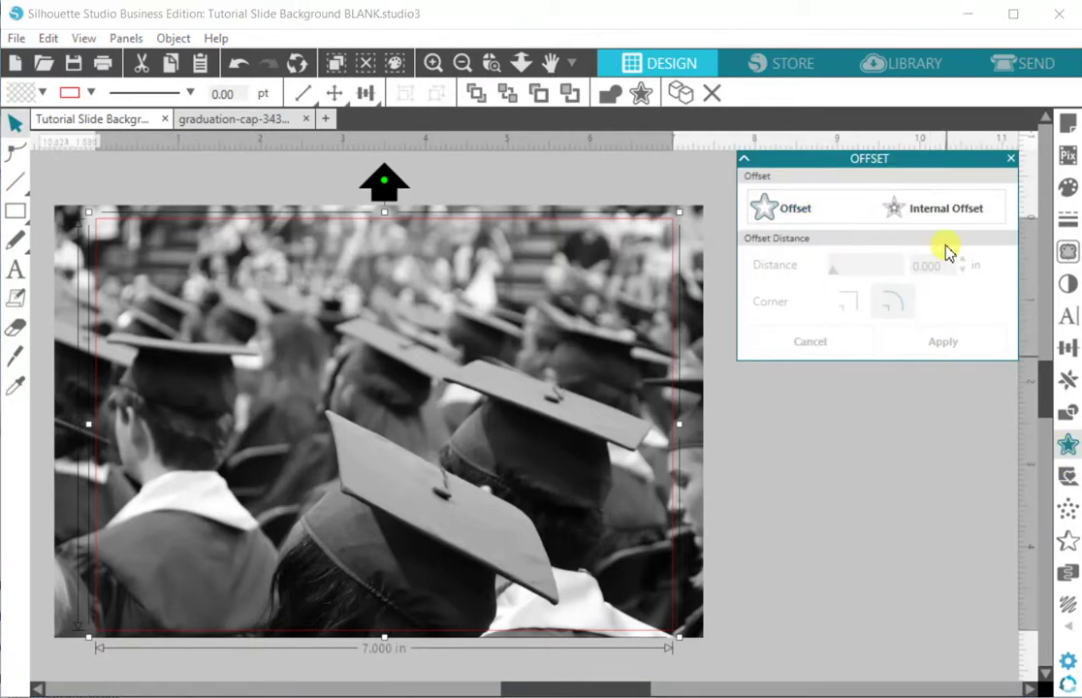
pyautogui.click(783, 208)
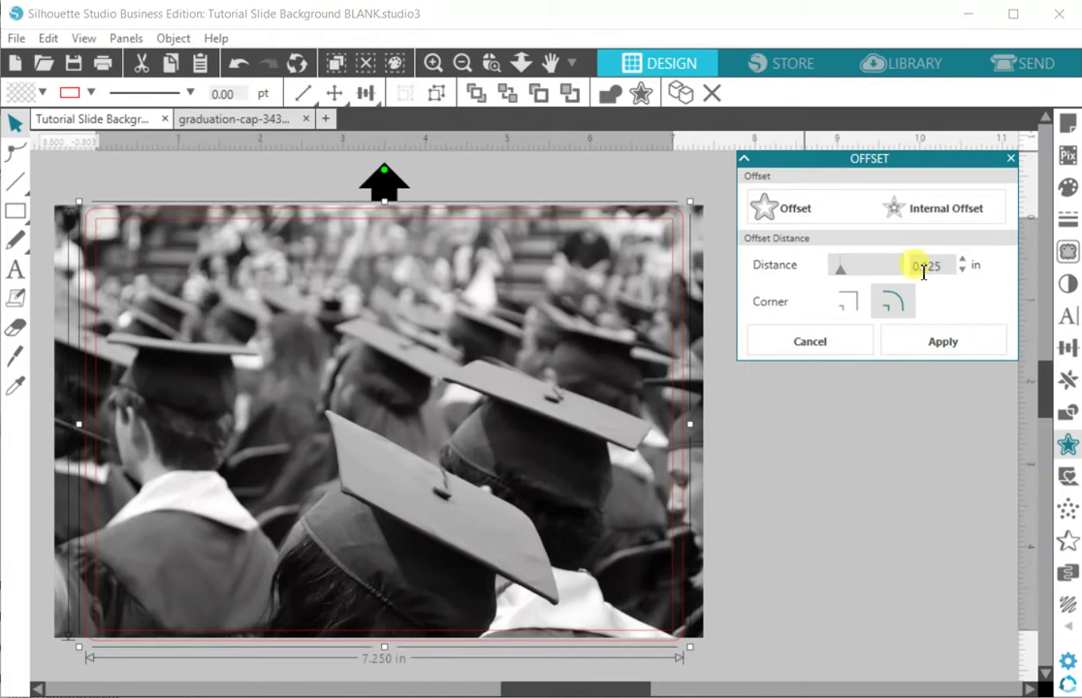
pyautogui.click(849, 301)
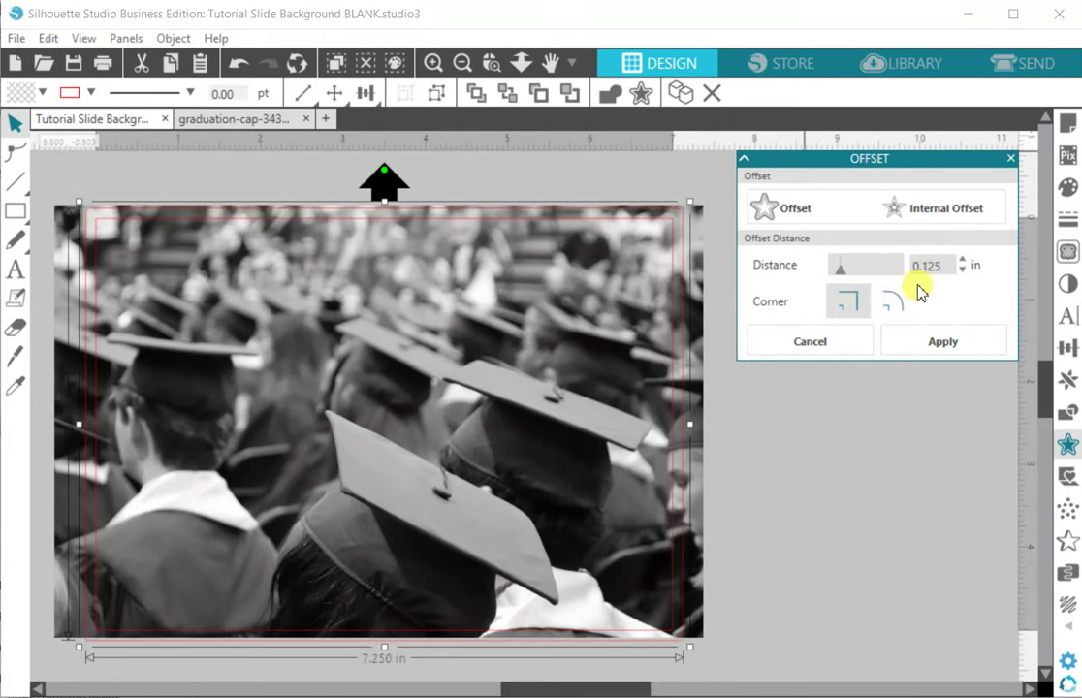
pyautogui.click(963, 271)
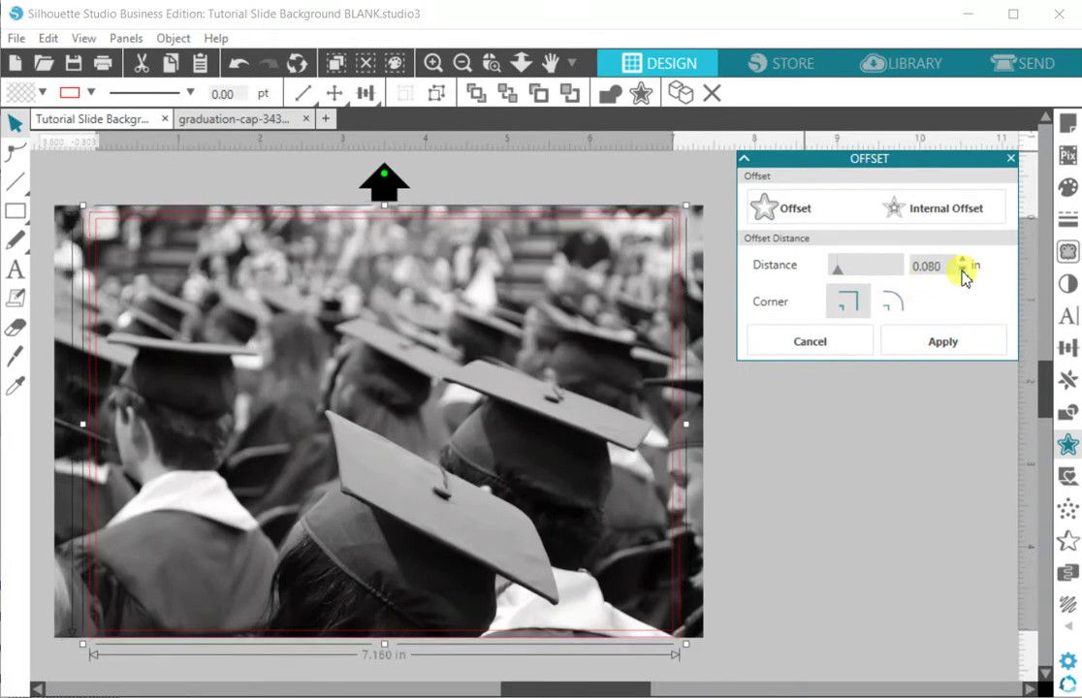
pyautogui.click(963, 262)
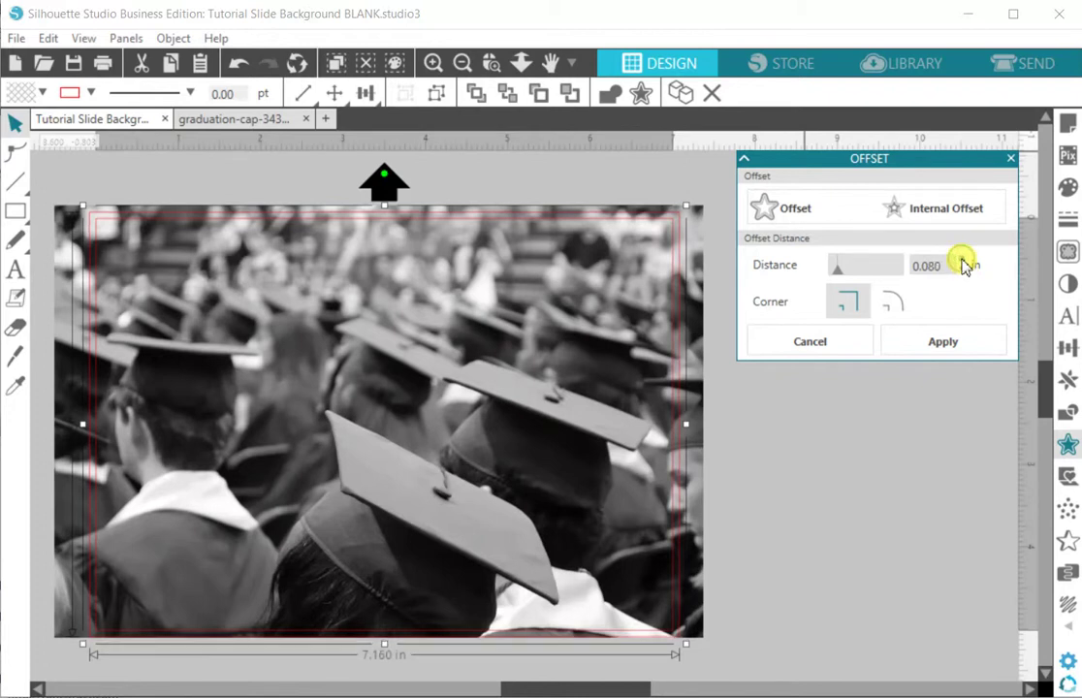
pyautogui.click(890, 349)
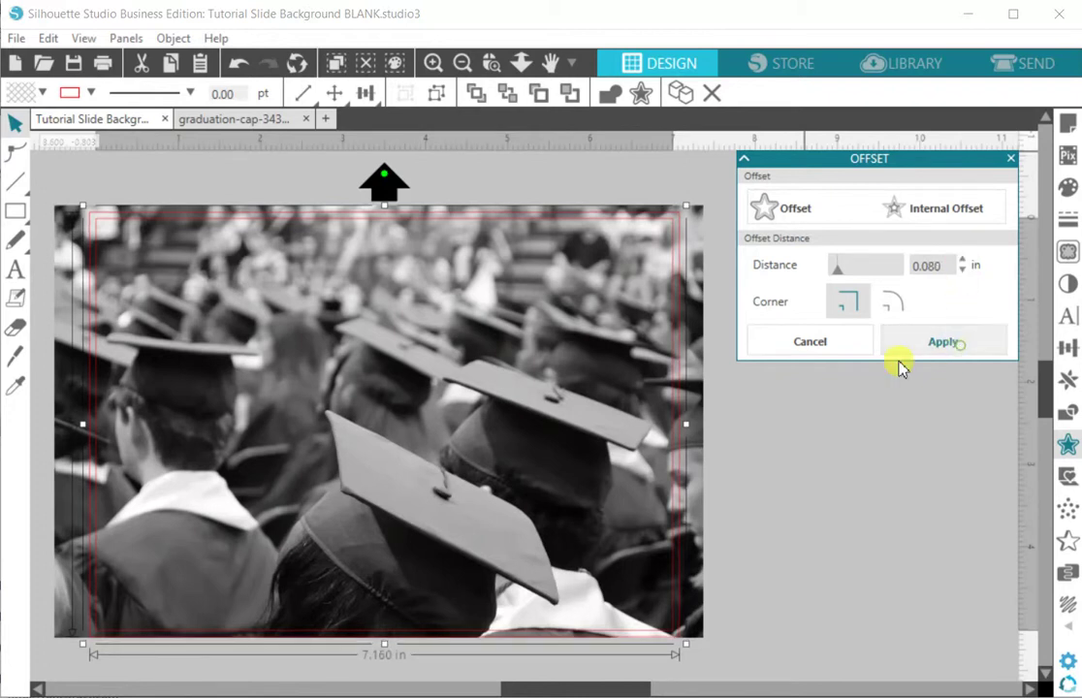
pyautogui.click(90, 93)
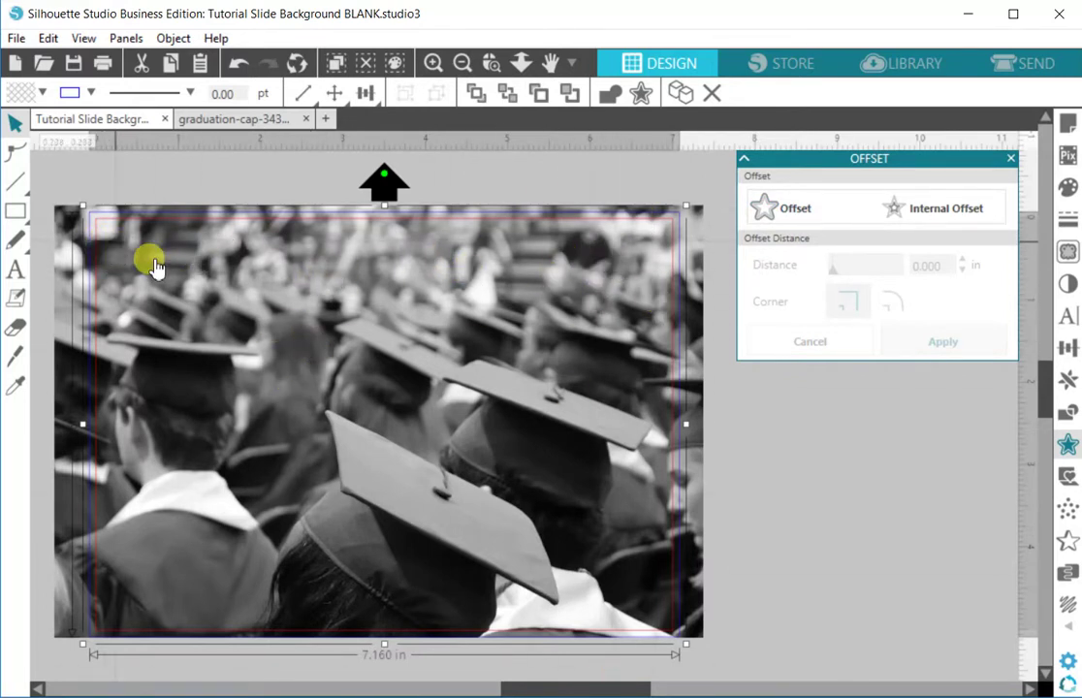
# Nudge the photo slightly right, zoom in on its top-left corner, and select it
pyautogui.click(810, 519)
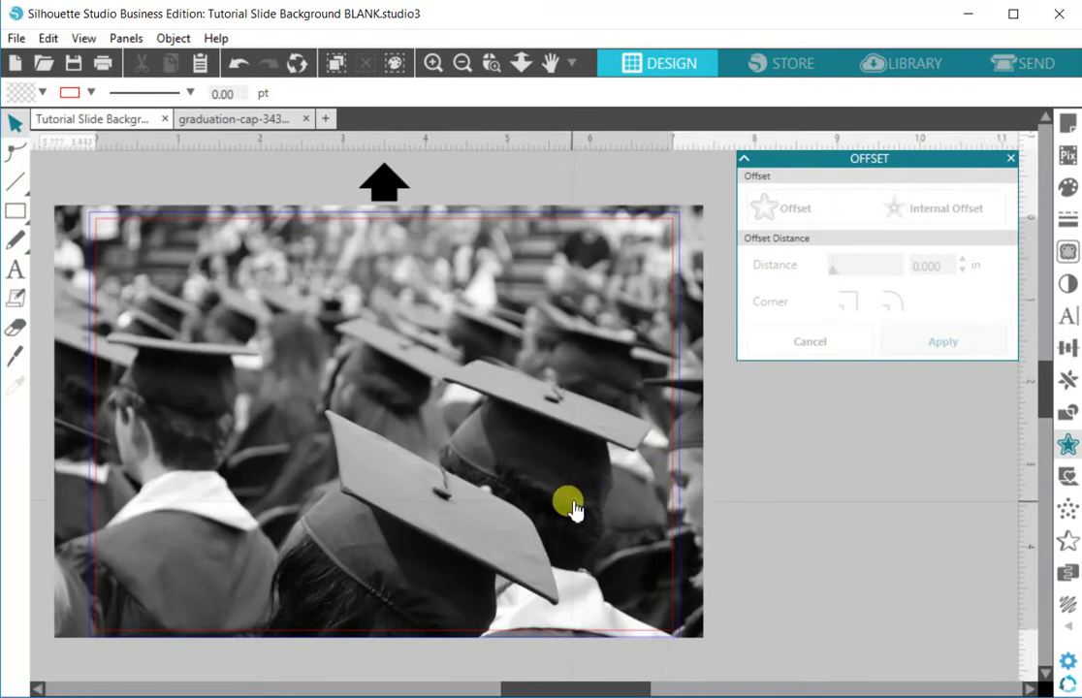
pyautogui.moveTo(570, 504)
pyautogui.mouseDown()
pyautogui.moveTo(583, 512)
pyautogui.moveTo(580, 499)
pyautogui.mouseUp()
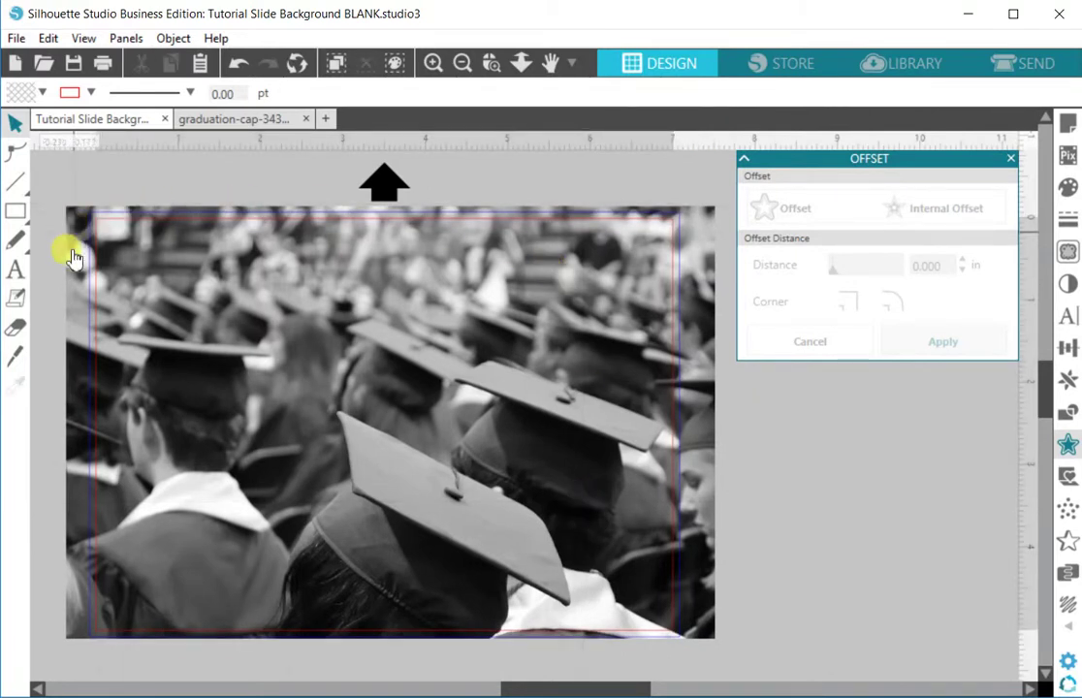
pyautogui.click(494, 70)
pyautogui.moveTo(53, 170); pyautogui.dragTo(145, 235)
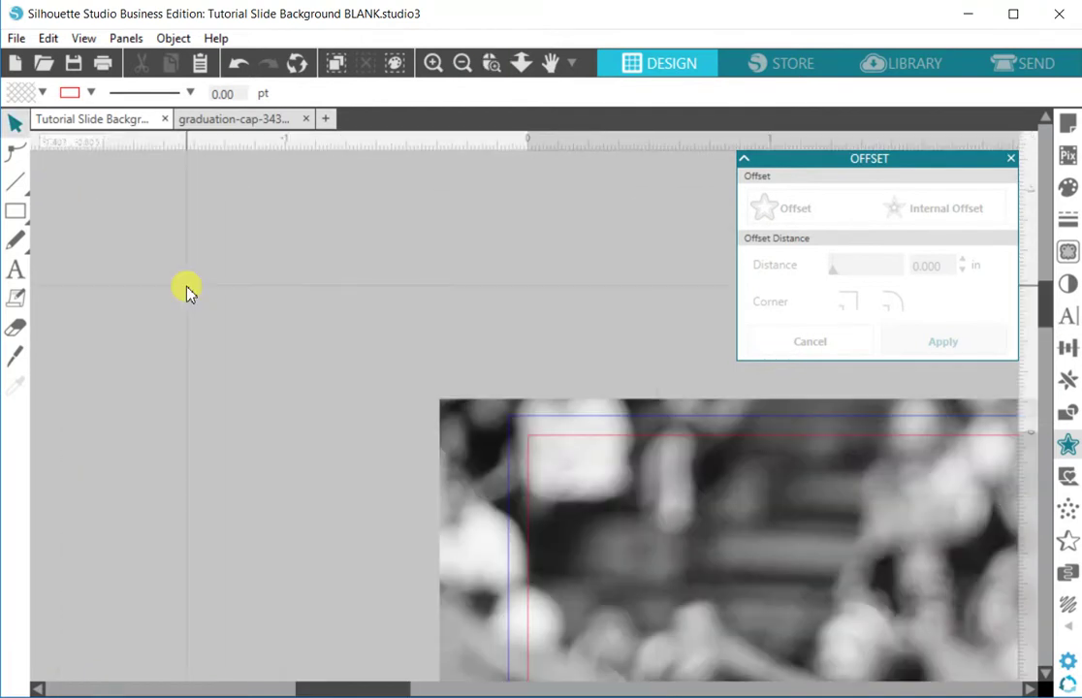
pyautogui.click(506, 433)
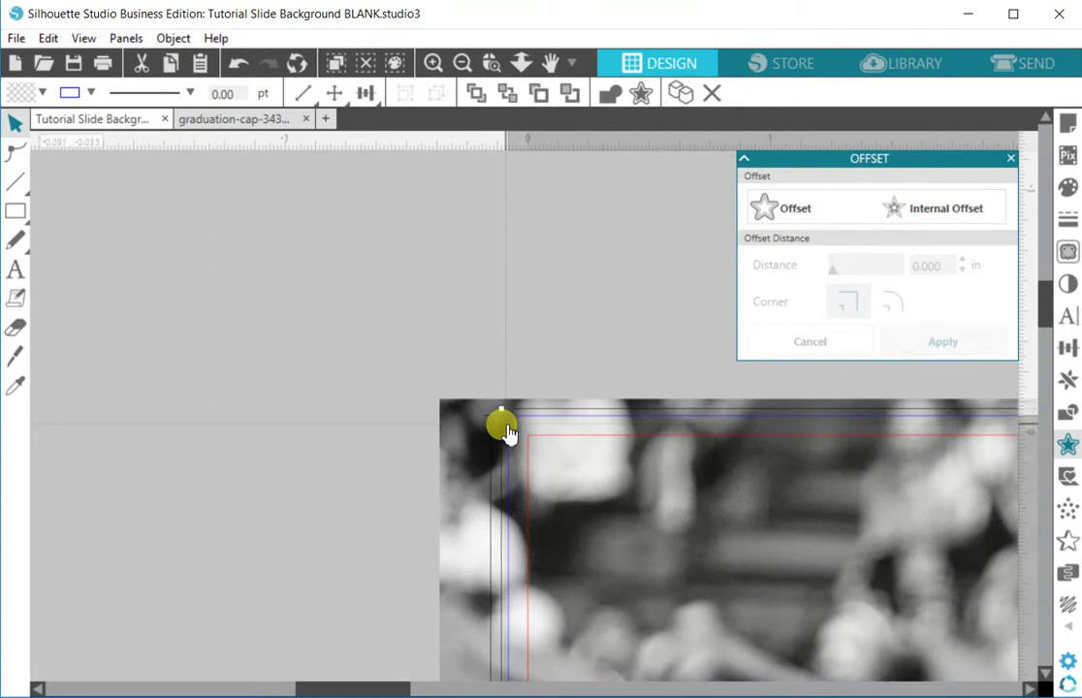
# Crop the photo to the blue offset outline, making it 7.160 × 5.160 in
pyautogui.click(457, 444)
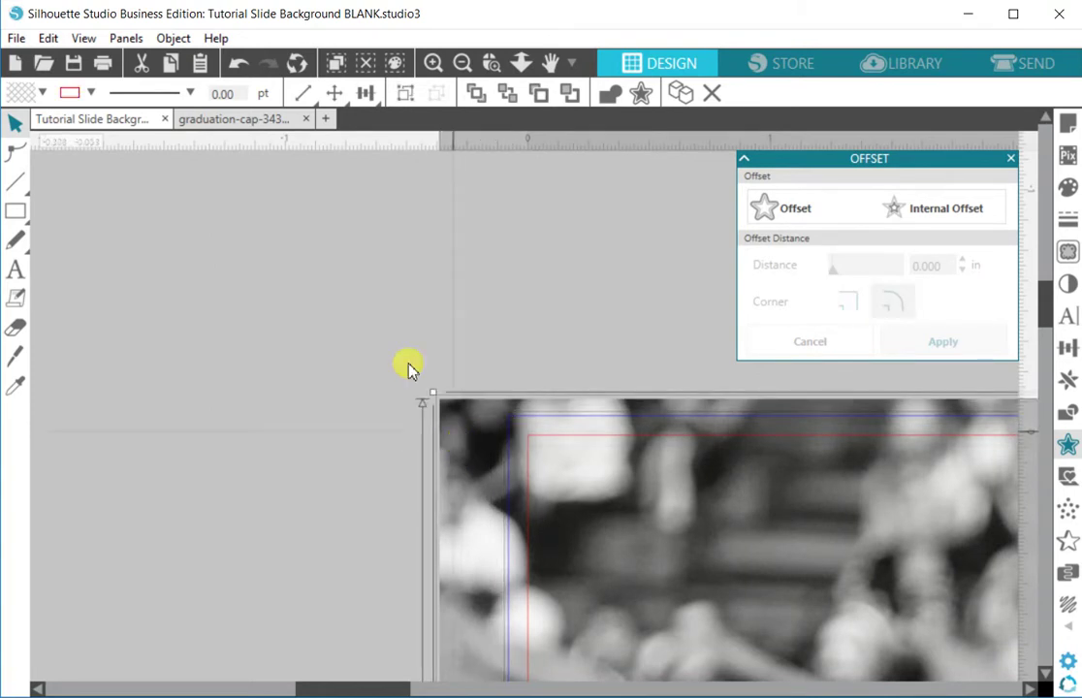
pyautogui.click(172, 38)
pyautogui.moveTo(250, 173)
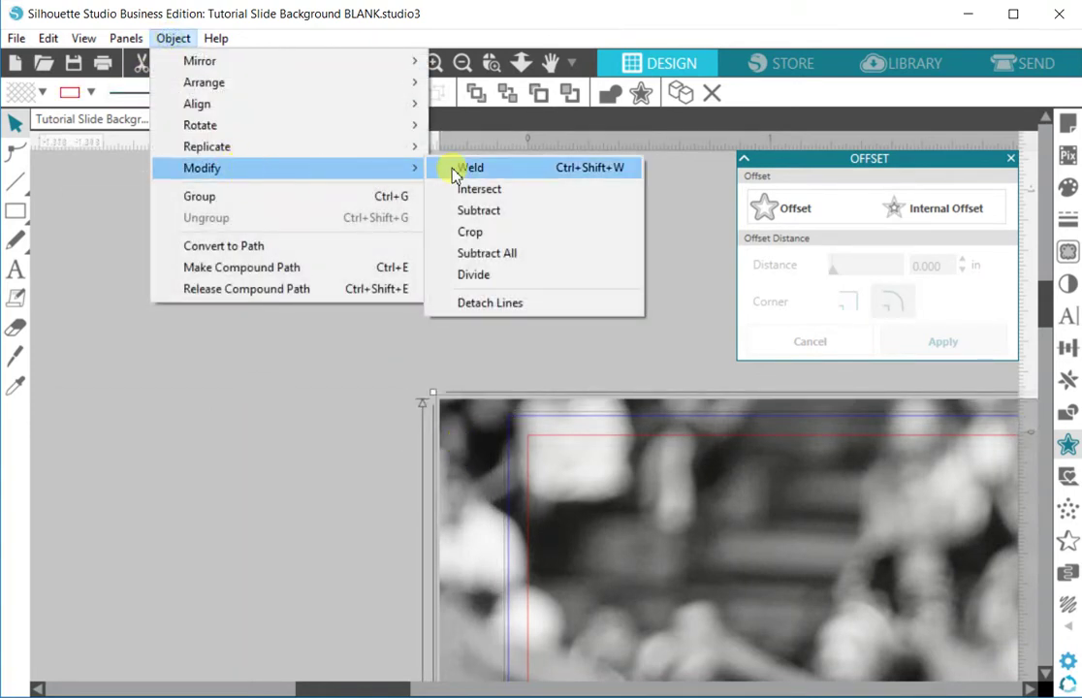
pyautogui.click(446, 232)
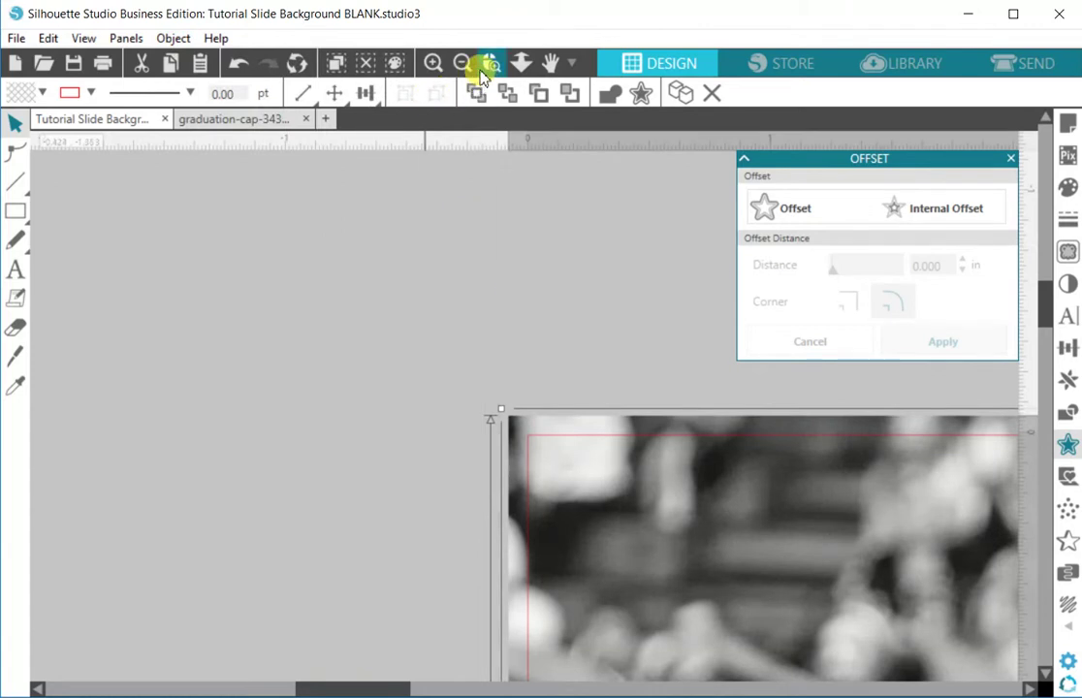
# Zoom out to view the whole cropped photo and deselect it
pyautogui.click(550, 63)
pyautogui.moveTo(761, 507); pyautogui.dragTo(462, 390)
pyautogui.click(463, 63)
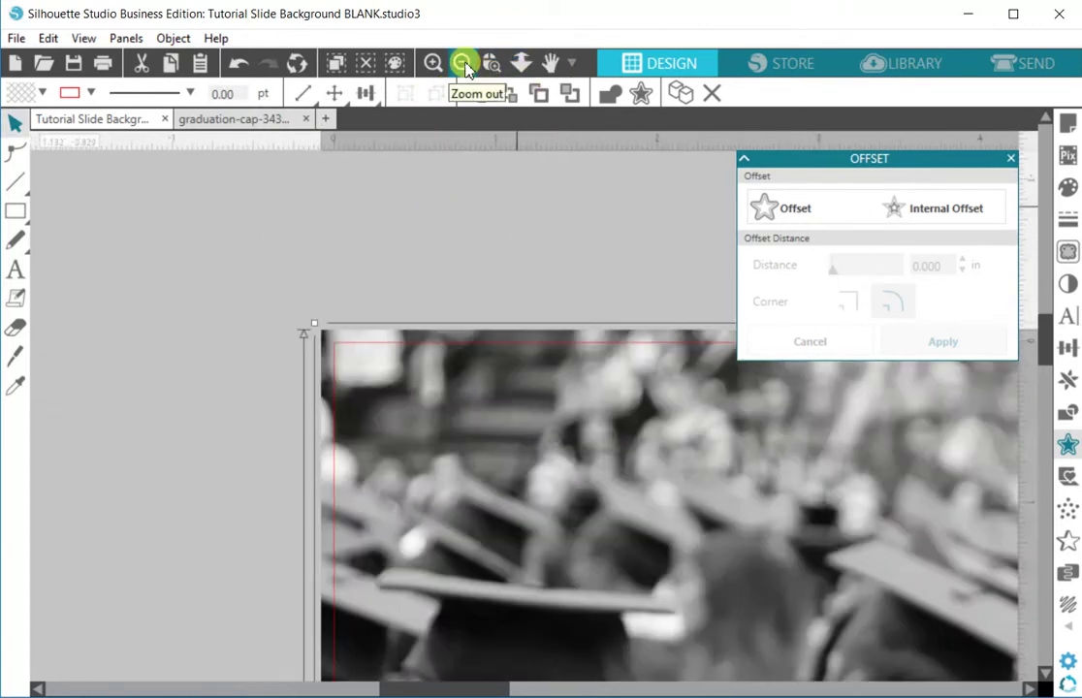
pyautogui.click(463, 64)
pyautogui.click(550, 63)
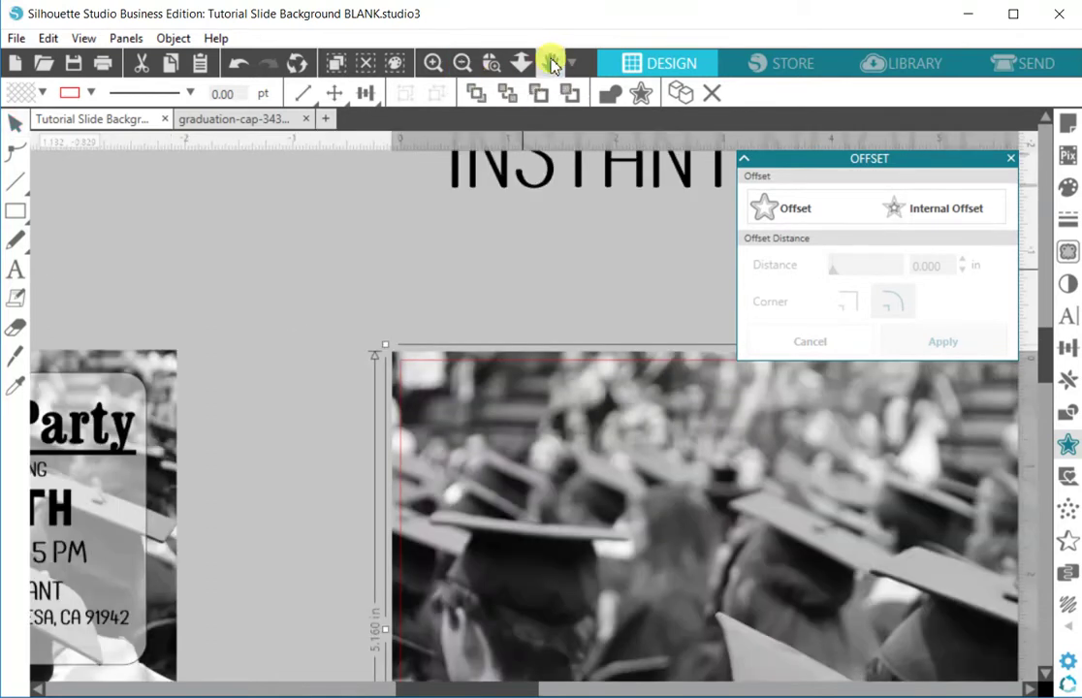
pyautogui.click(462, 63)
pyautogui.moveTo(784, 503); pyautogui.dragTo(541, 401)
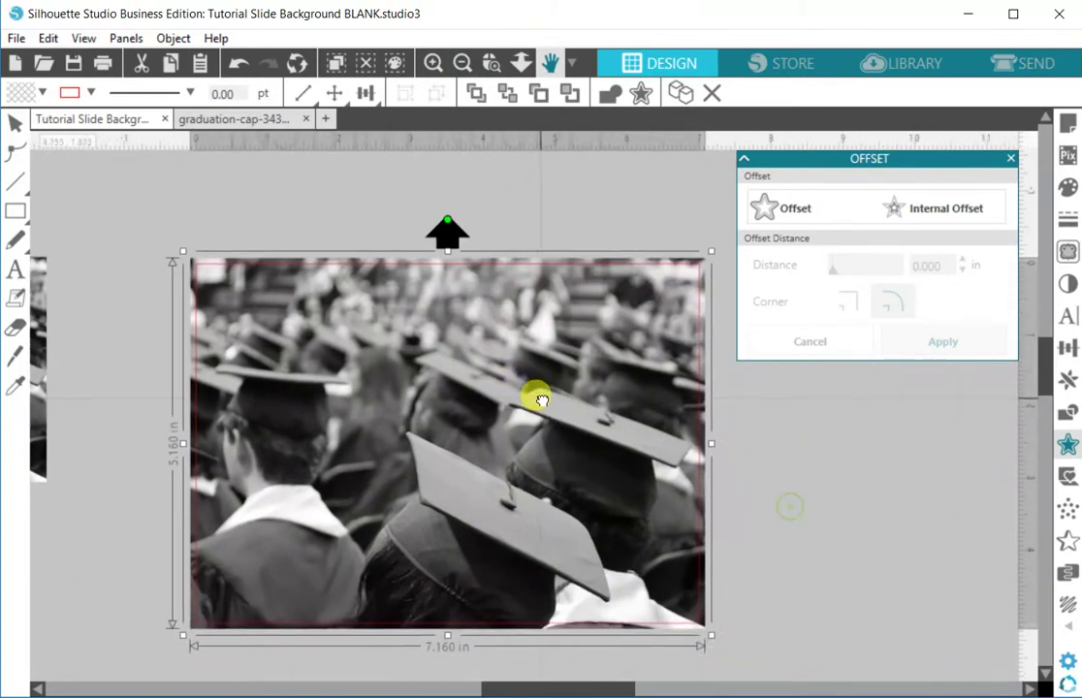
pyautogui.press('Escape')
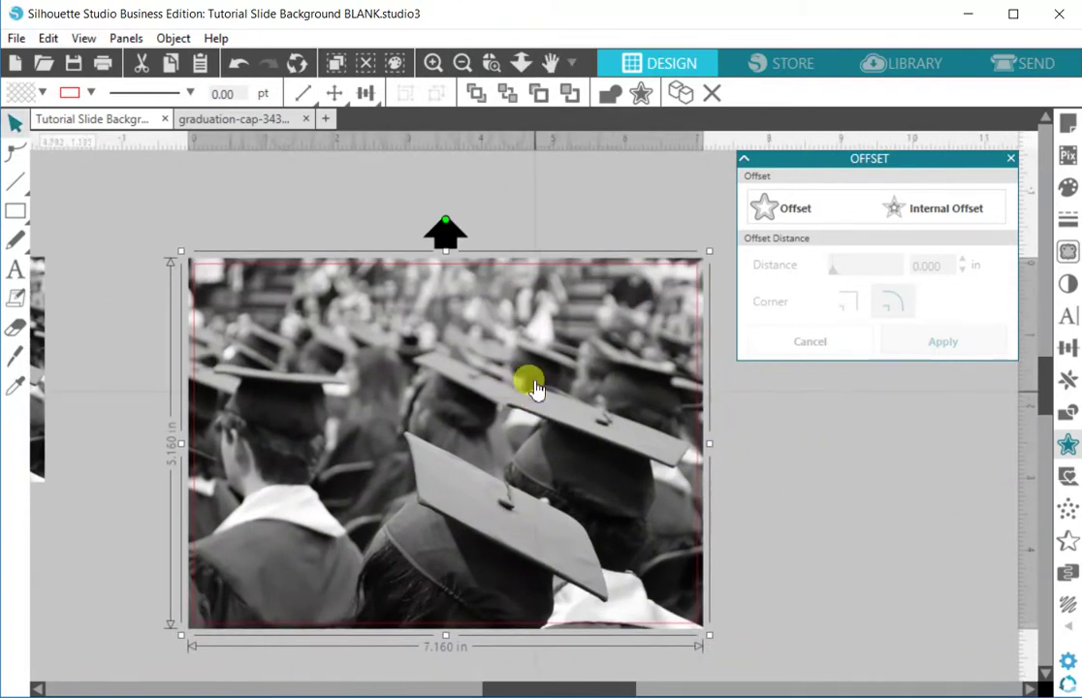
pyautogui.click(781, 599)
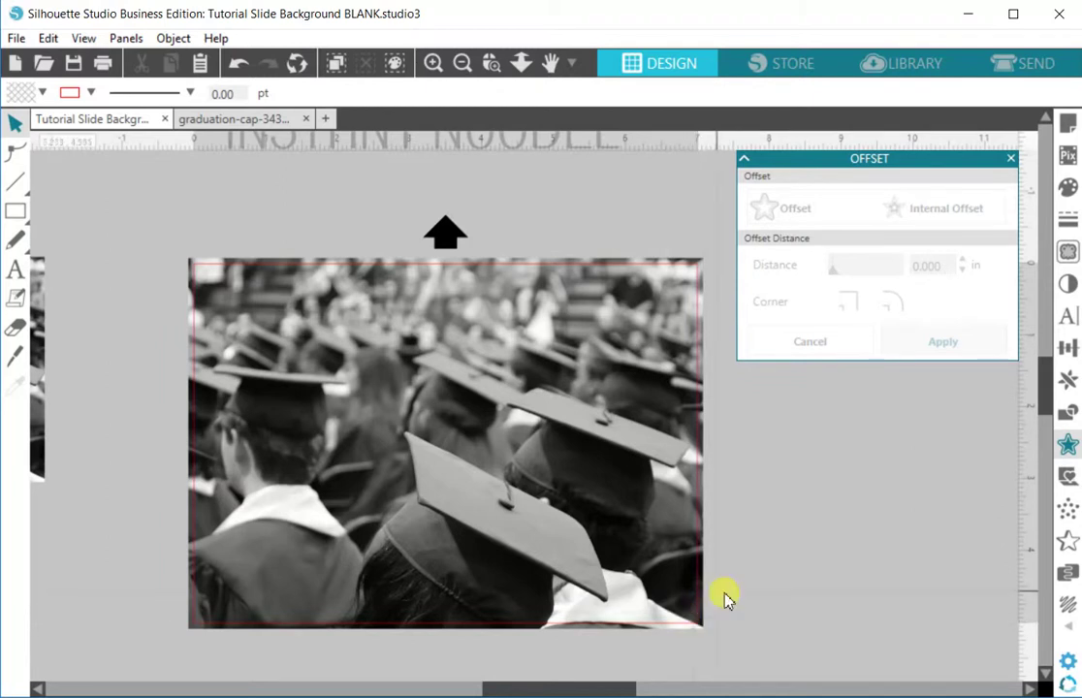
# Uncover the white rectangle, then centre it and the photo on each other and the page
pyautogui.moveTo(238, 304); pyautogui.dragTo(324, 329)
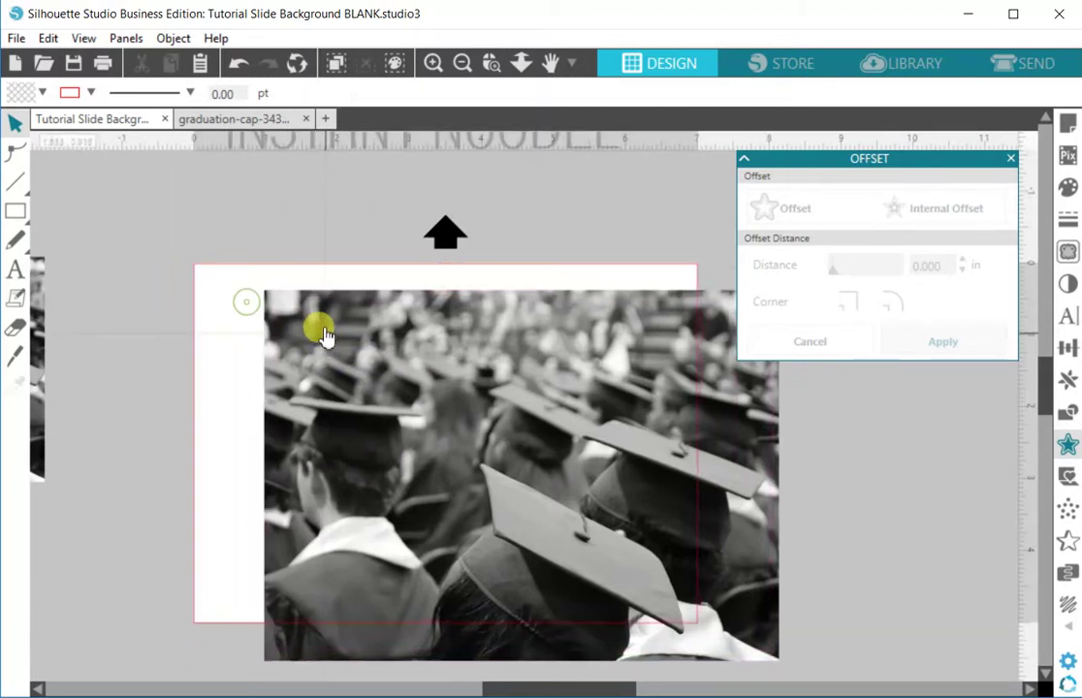
pyautogui.moveTo(247, 274); pyautogui.dragTo(260, 305)
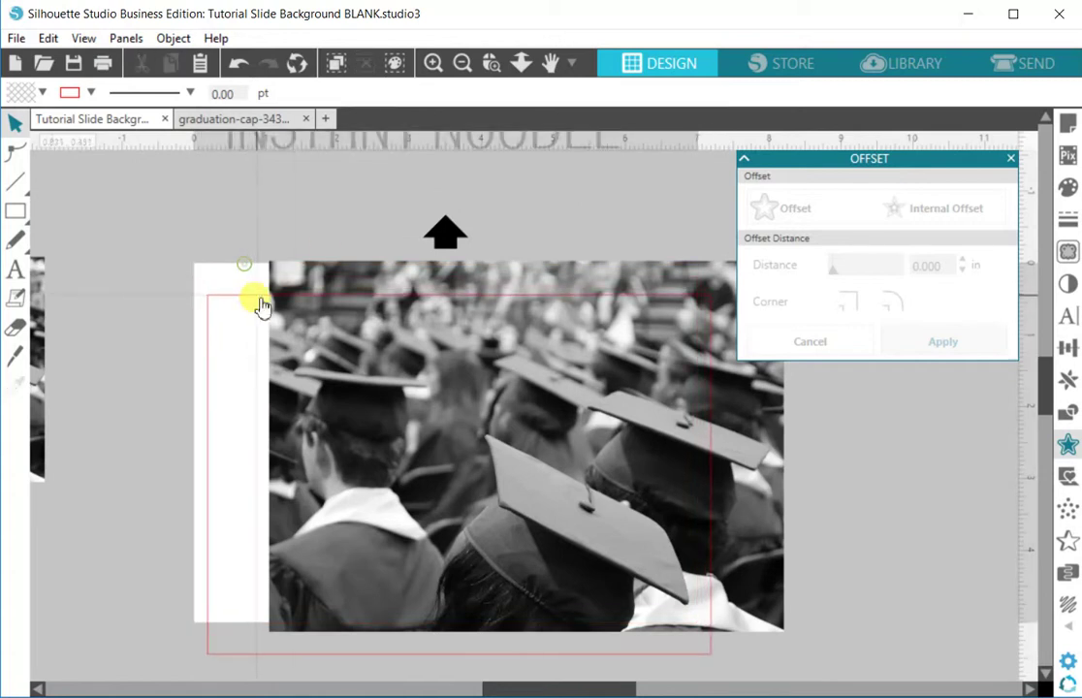
pyautogui.moveTo(187, 231); pyautogui.dragTo(380, 386)
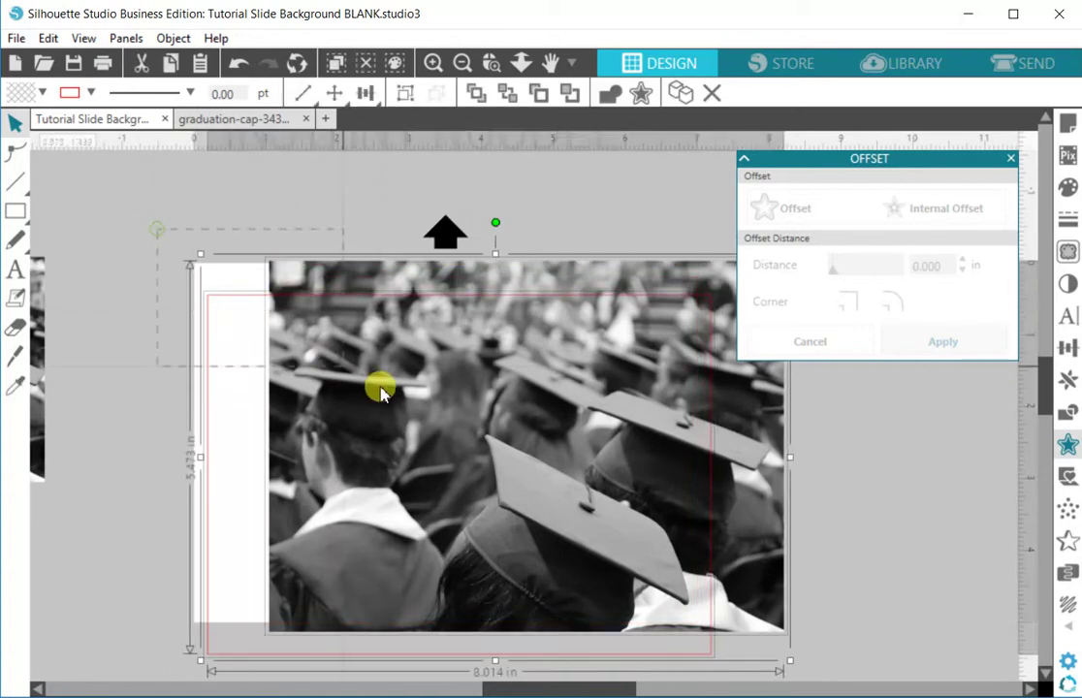
pyautogui.click(1068, 347)
pyautogui.click(932, 238)
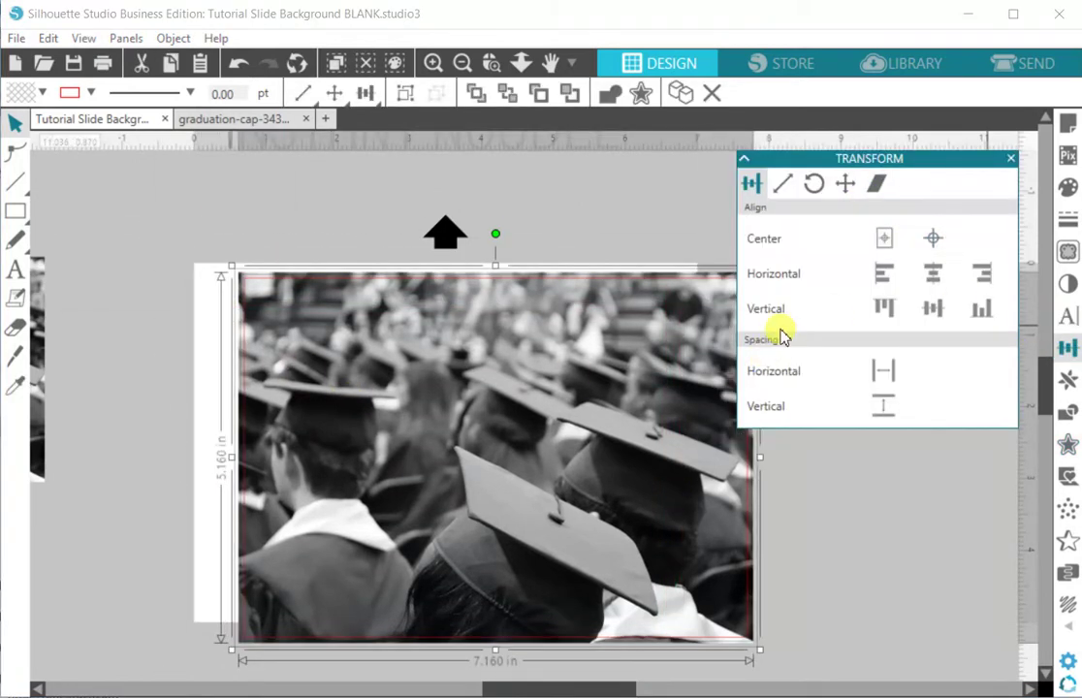
pyautogui.click(886, 238)
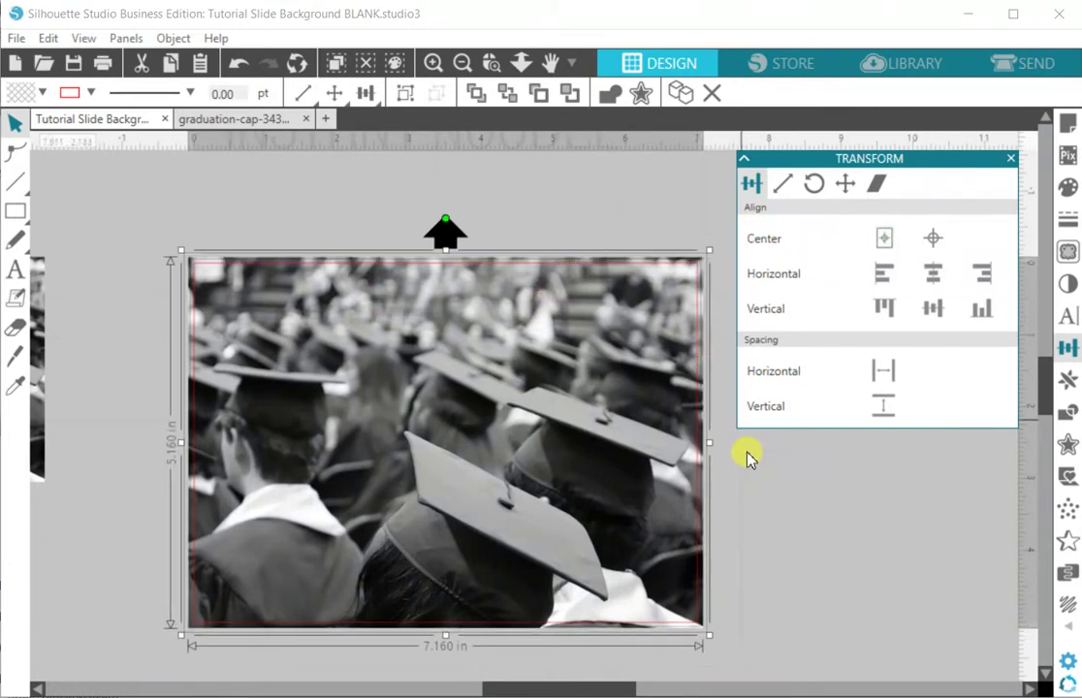
pyautogui.click(756, 498)
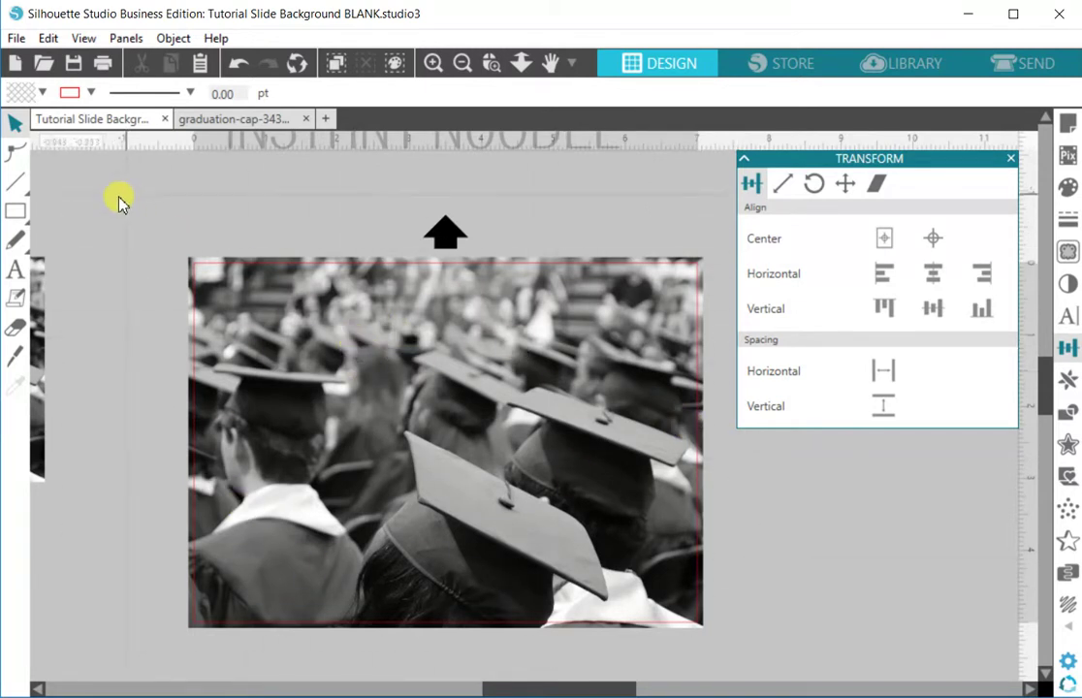
# Draw a rounded rectangle just inside the photo, fill it white, and centre it on the photo
pyautogui.click(15, 212)
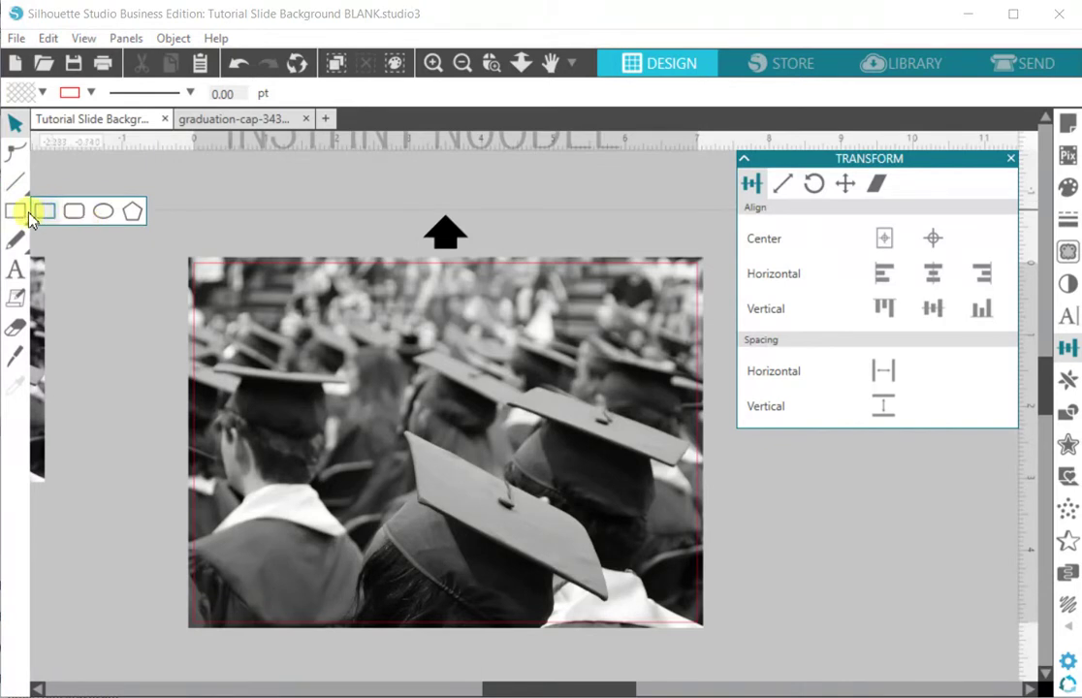
pyautogui.click(83, 221)
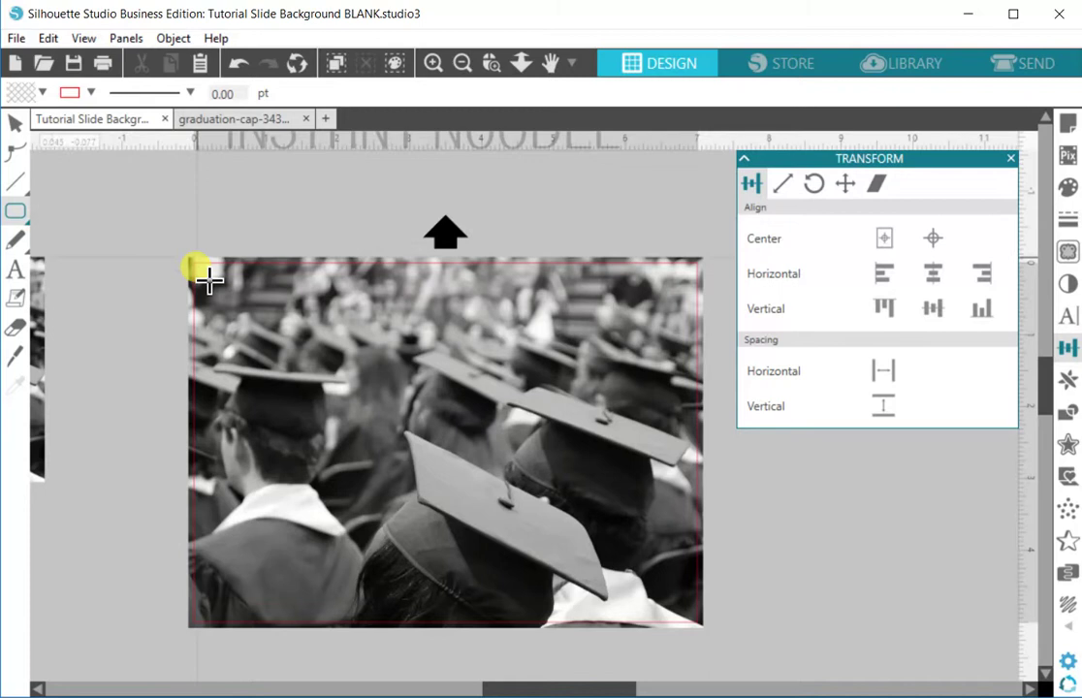
pyautogui.moveTo(226, 294); pyautogui.dragTo(682, 603)
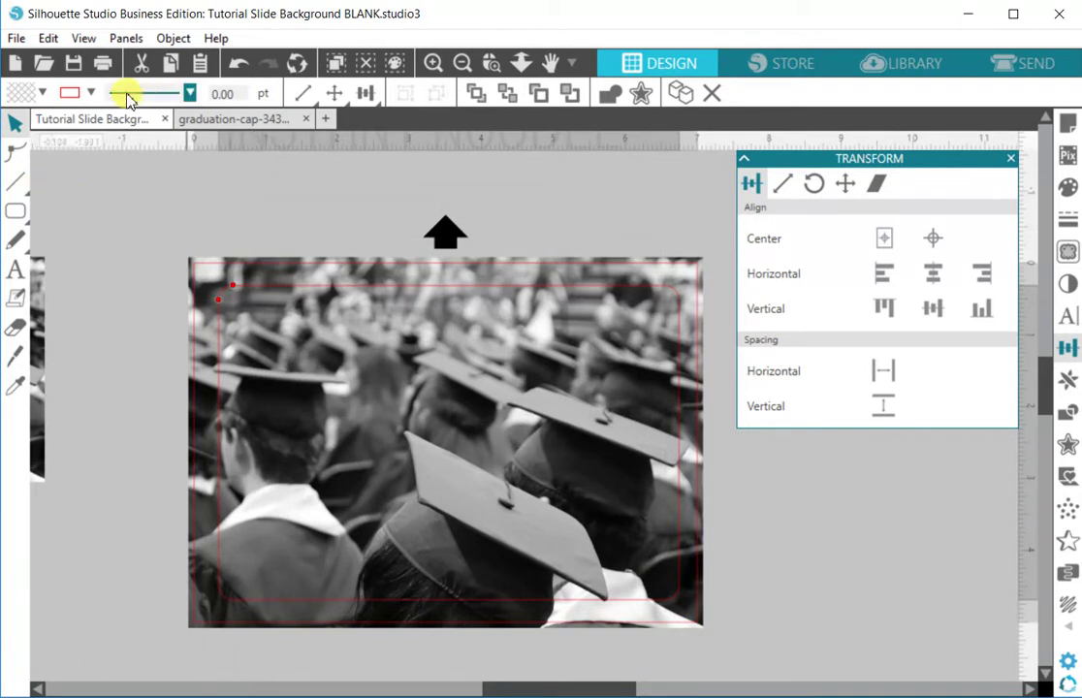
pyautogui.click(41, 92)
pyautogui.click(32, 130)
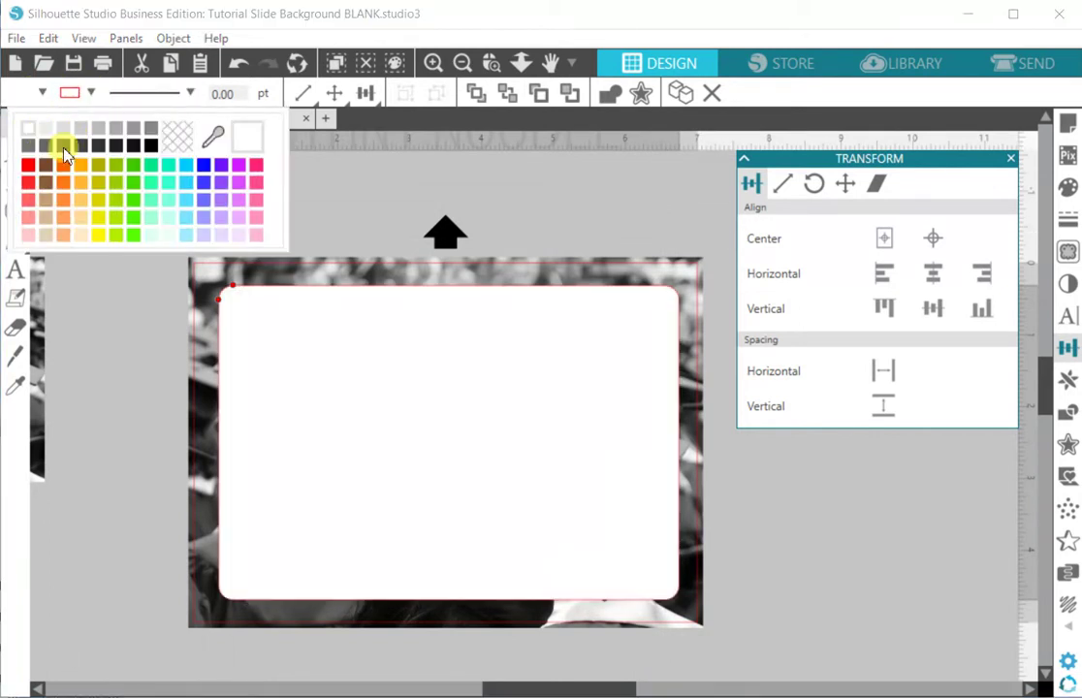
pyautogui.click(541, 404)
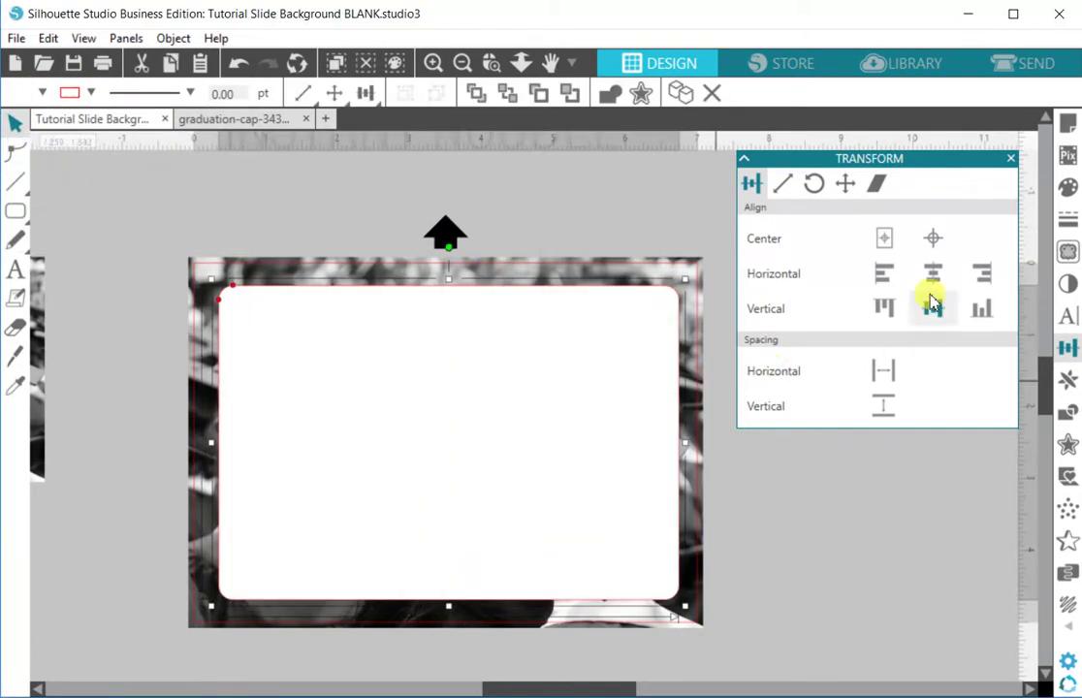
# Raise the tile's white fill transparency to about 33%
pyautogui.click(1068, 188)
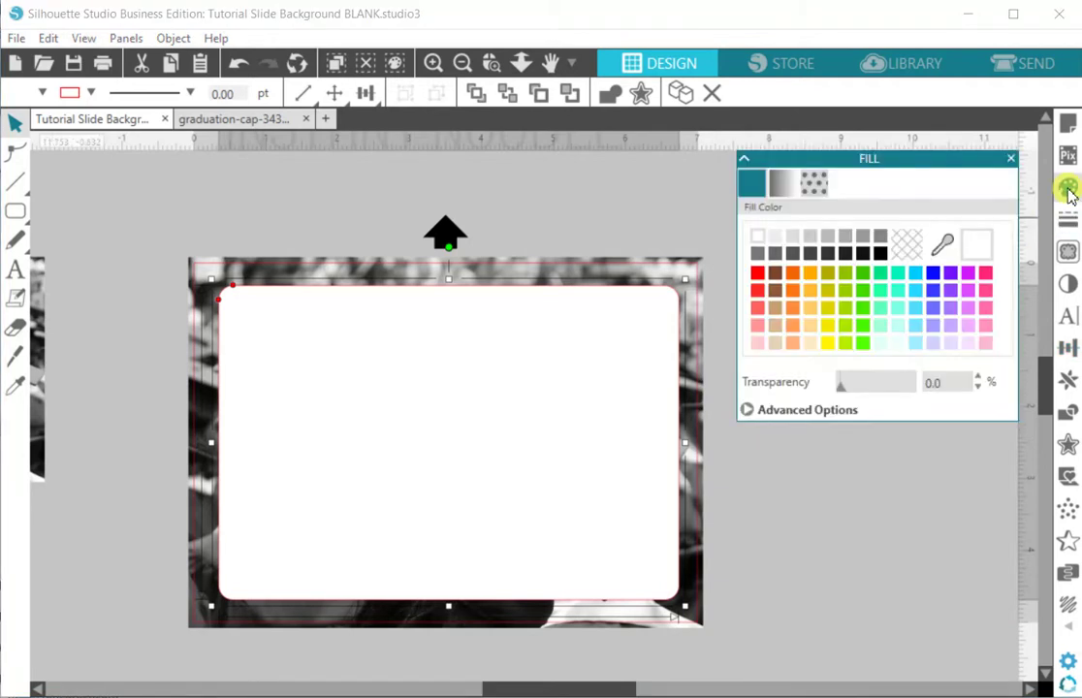
pyautogui.moveTo(841, 391); pyautogui.dragTo(858, 397)
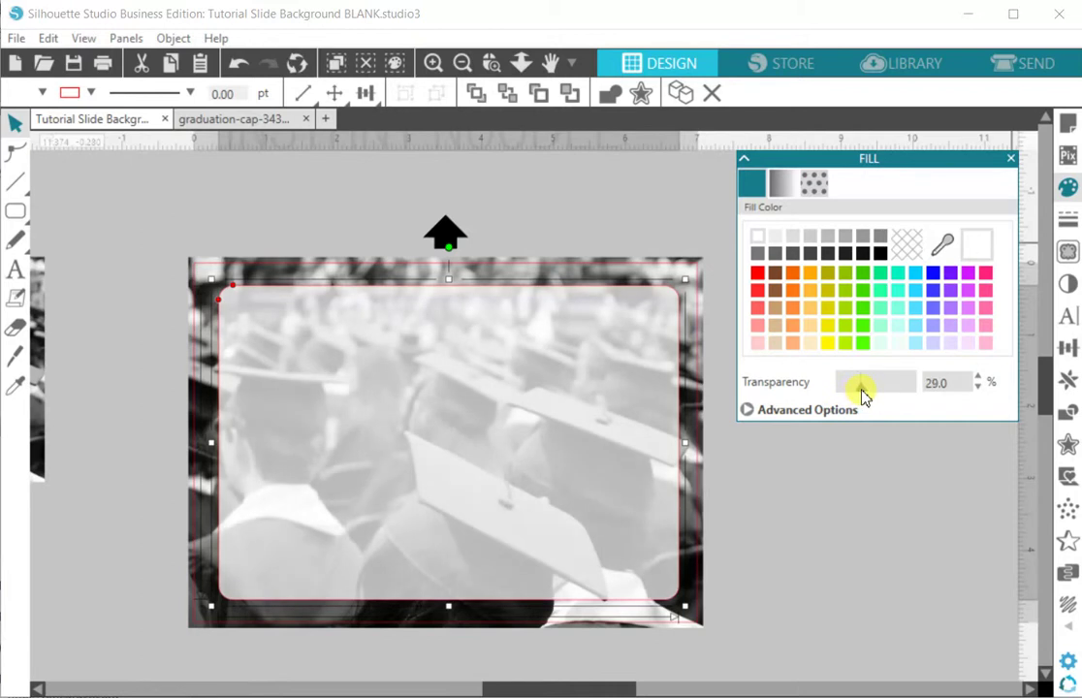
pyautogui.moveTo(862, 395); pyautogui.dragTo(865, 396)
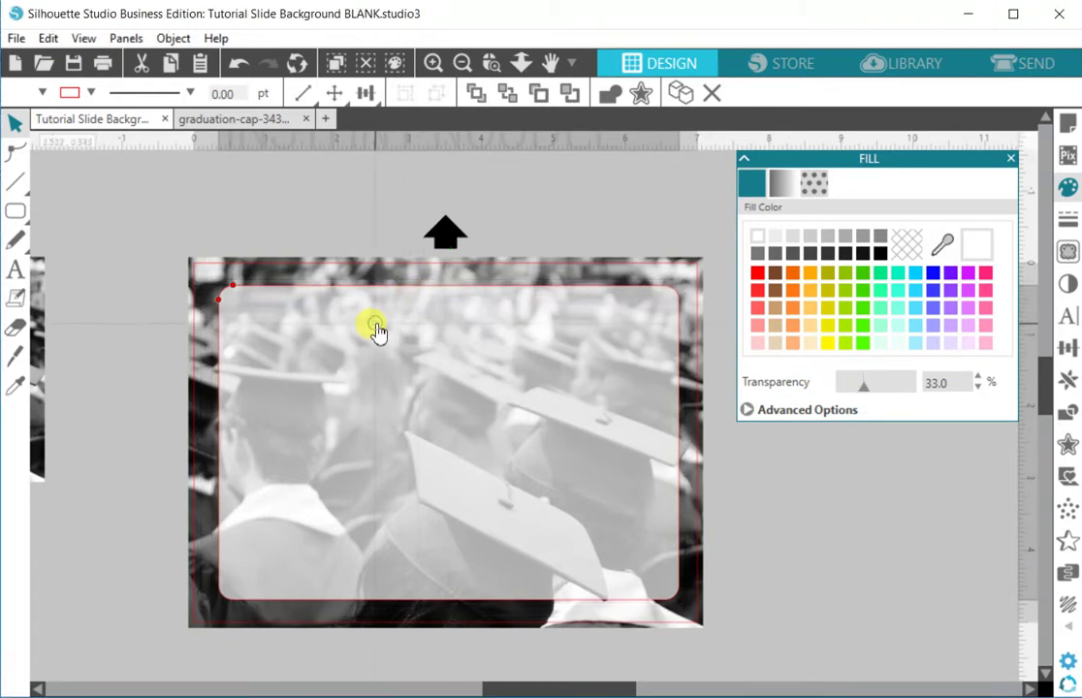
pyautogui.click(1068, 221)
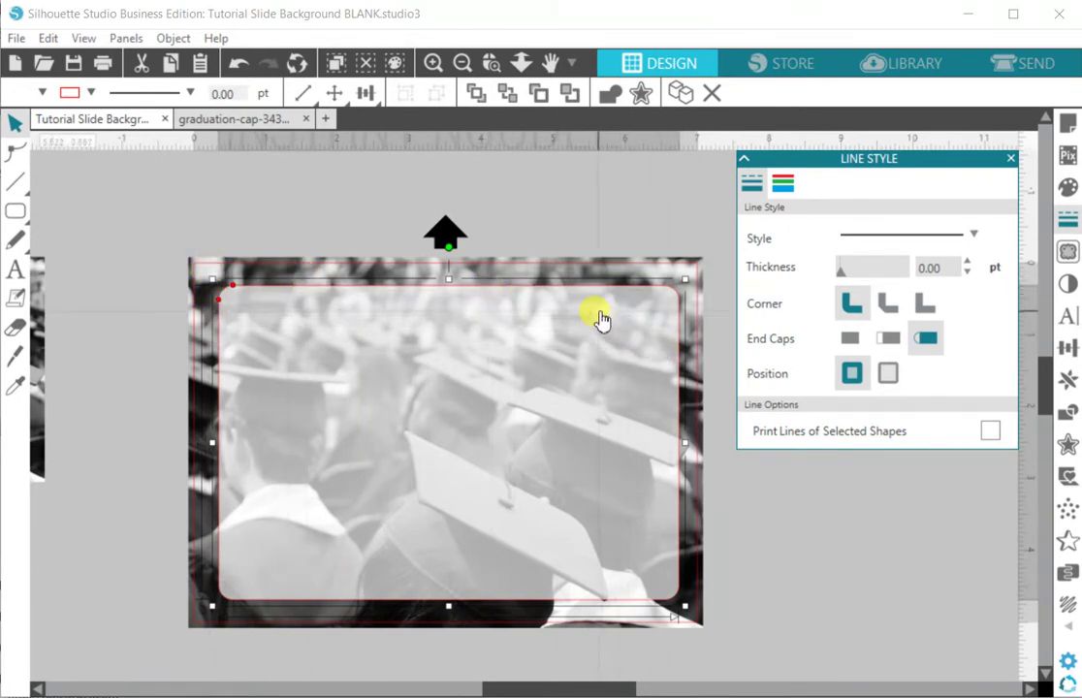
# Reselect the rounded tile and give it a black outline
pyautogui.click(347, 355)
pyautogui.click(399, 357)
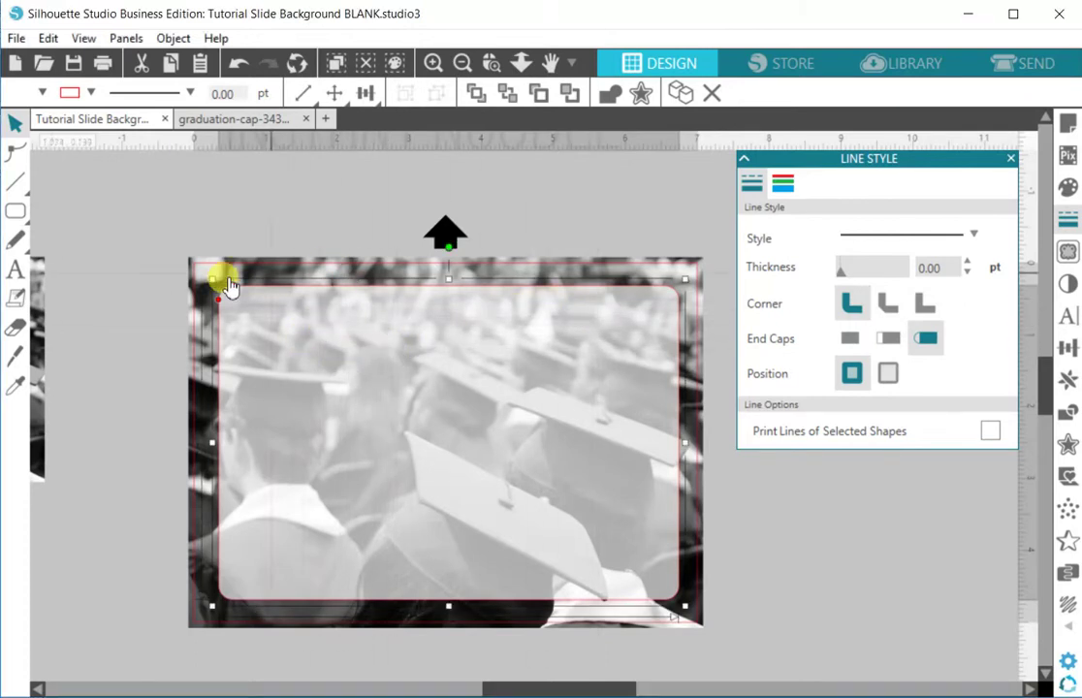
pyautogui.click(89, 92)
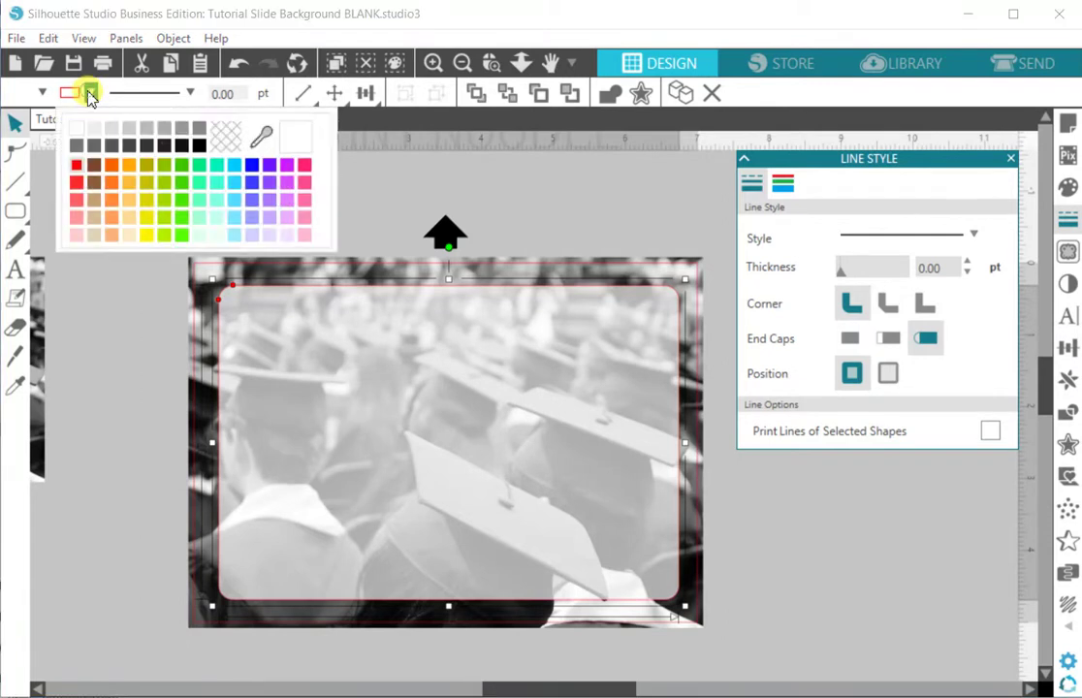
pyautogui.click(199, 148)
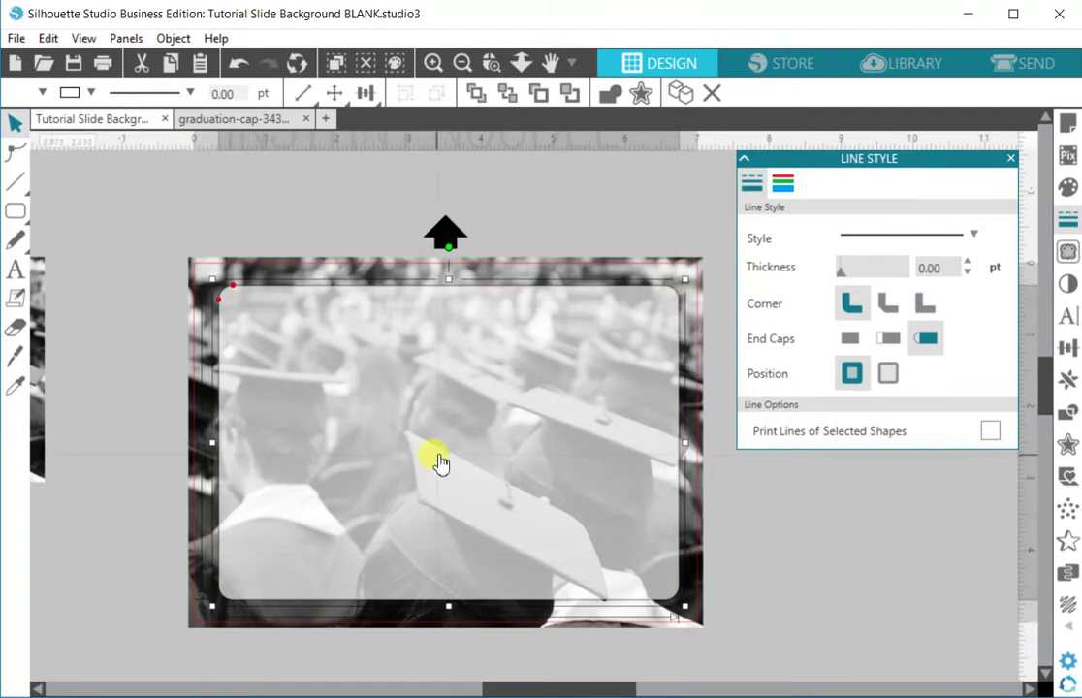
# Set the tile's outline thickness to 1.25 pt
pyautogui.click(969, 264)
pyautogui.click(969, 264)
pyautogui.click(969, 264)
pyautogui.click(969, 264)
pyautogui.click(969, 264)
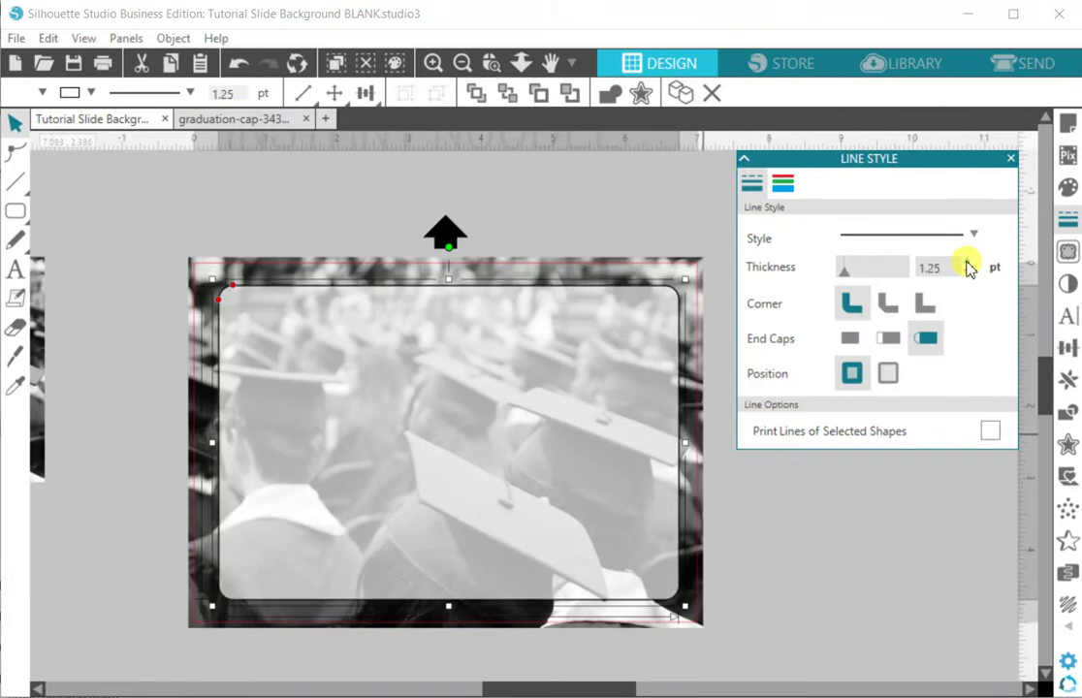
pyautogui.click(969, 264)
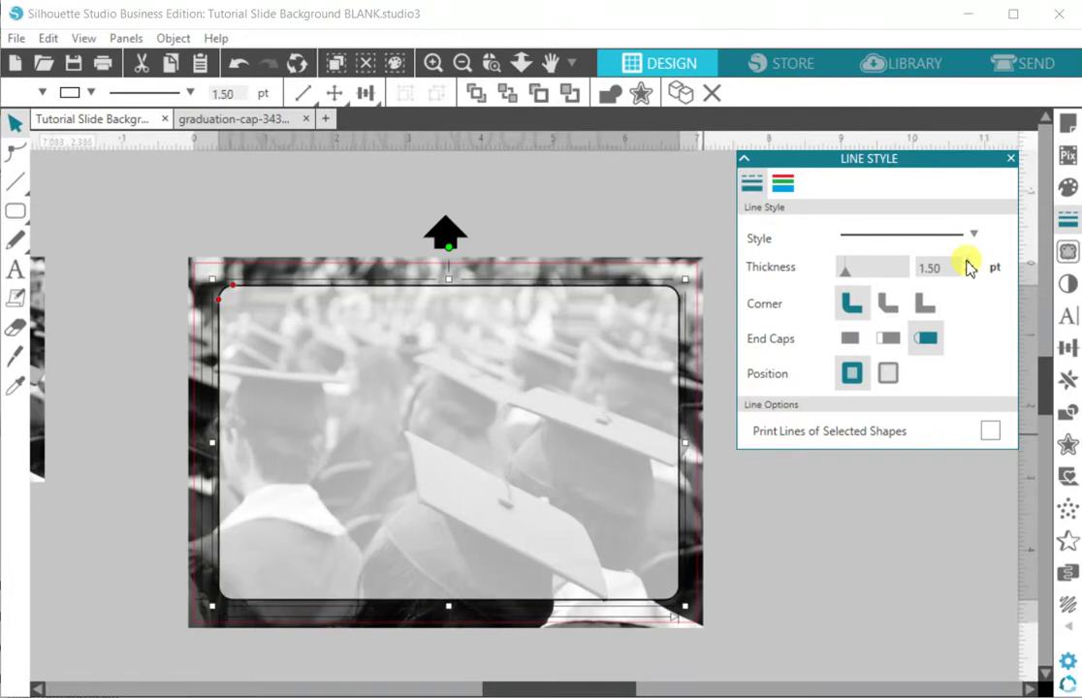
pyautogui.click(967, 273)
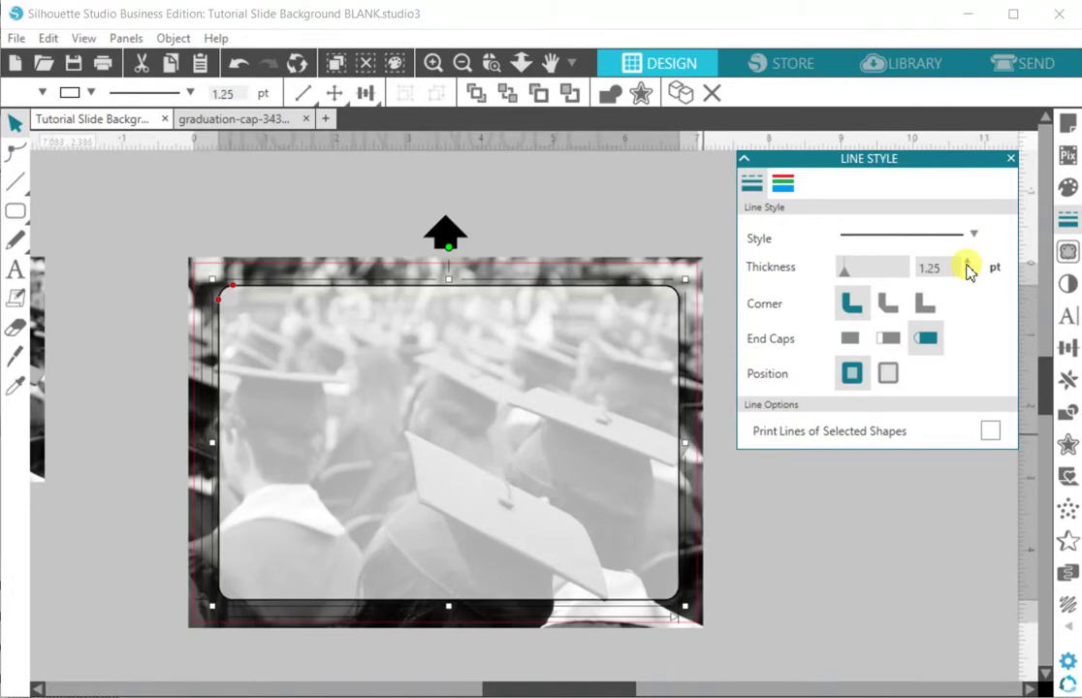
pyautogui.click(729, 469)
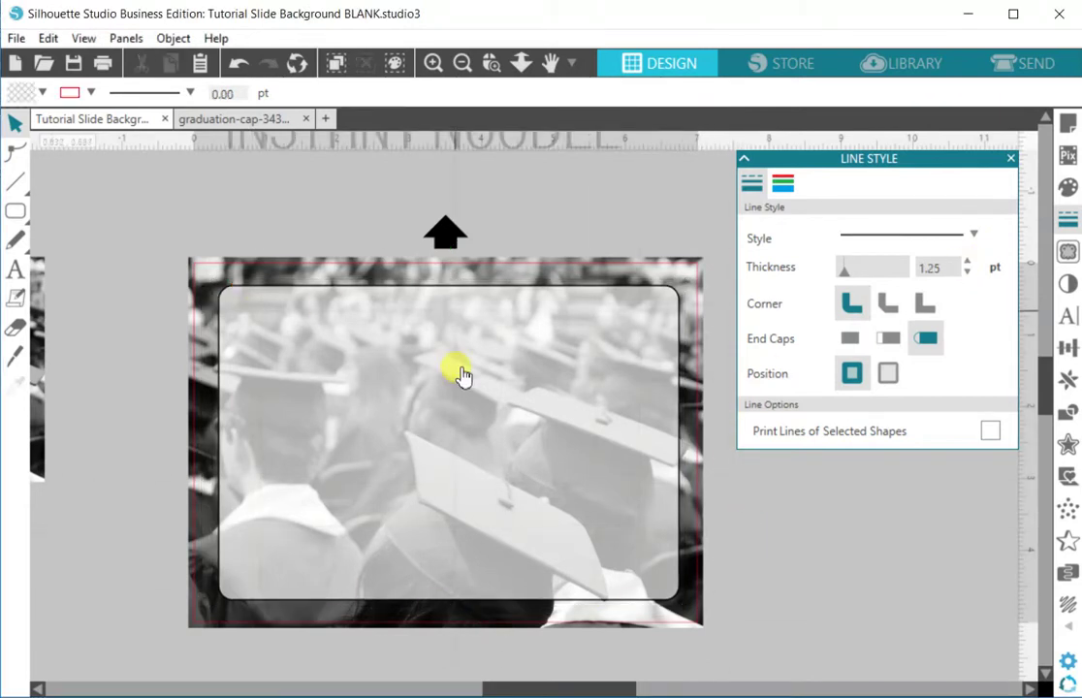
# Zoom out and move the Graduation Party card closer to the photo
pyautogui.click(552, 65)
pyautogui.moveTo(507, 227)
pyautogui.mouseDown()
pyautogui.moveTo(541, 225)
pyautogui.moveTo(518, 226)
pyautogui.mouseUp()
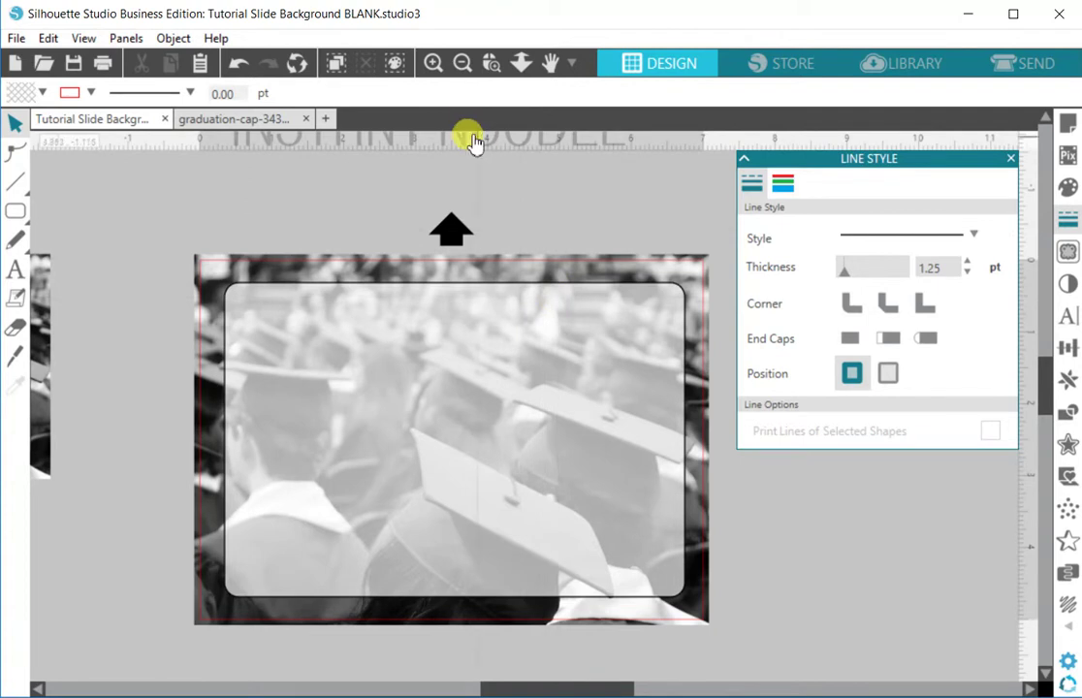
pyautogui.click(463, 68)
pyautogui.scroll(3, 553, 339)
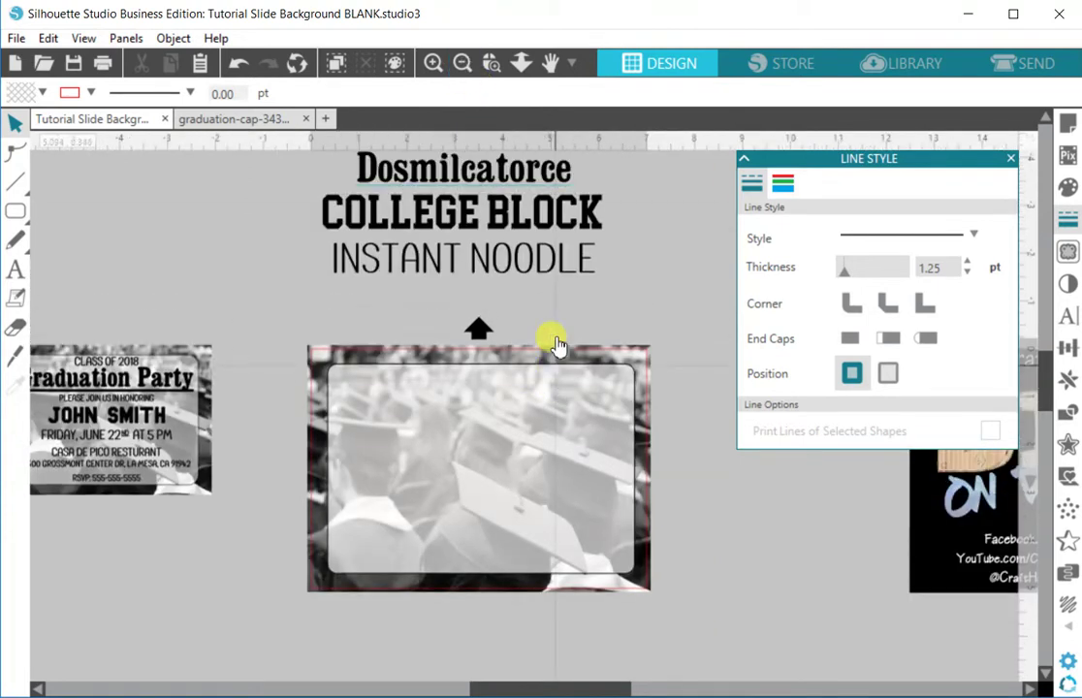
pyautogui.moveTo(136, 431); pyautogui.dragTo(197, 433)
pyautogui.click(242, 262)
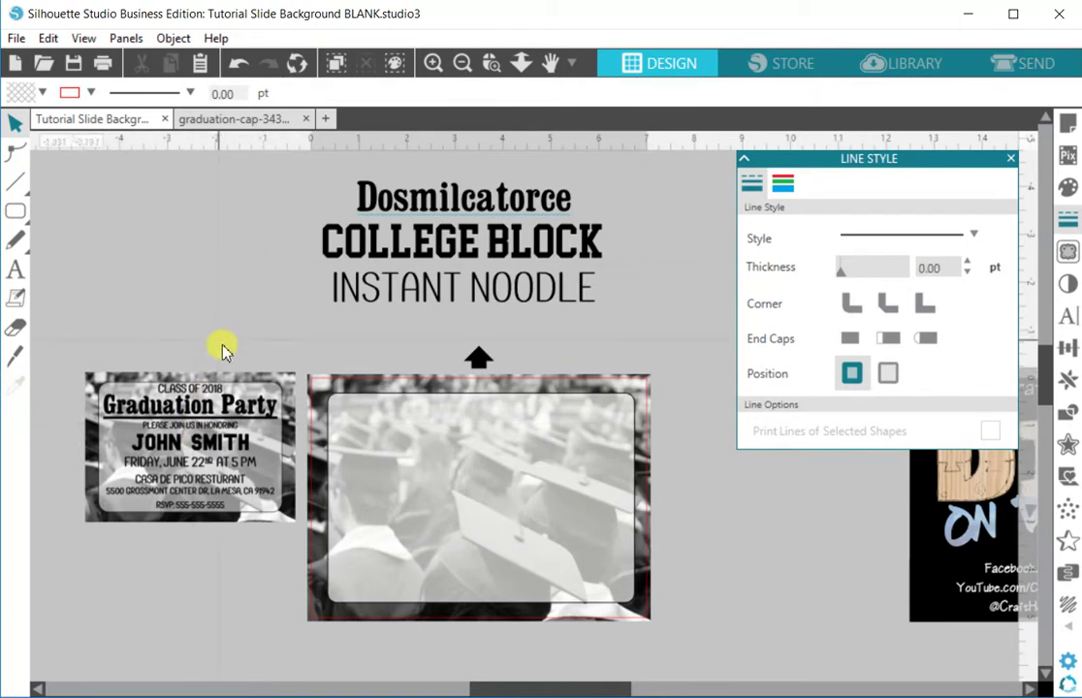
# Nudge the INSTANT NOODLE line slightly lower
pyautogui.click(512, 281)
pyautogui.click(658, 246)
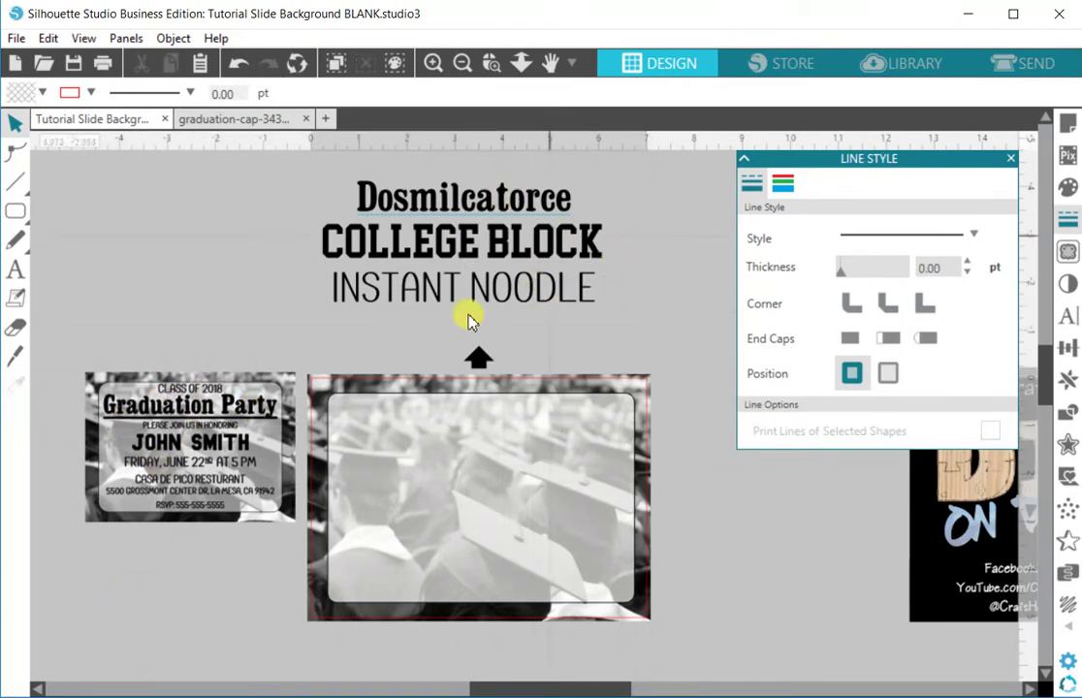
pyautogui.moveTo(486, 291)
pyautogui.mouseDown()
pyautogui.moveTo(495, 556)
pyautogui.moveTo(489, 301)
pyautogui.mouseUp()
pyautogui.click(523, 182)
# Bring the Dosmilcatorce, COLLEGE BLOCK and INSTANT NOODLE title lines to the front
pyautogui.moveTo(310, 145); pyautogui.dragTo(537, 302)
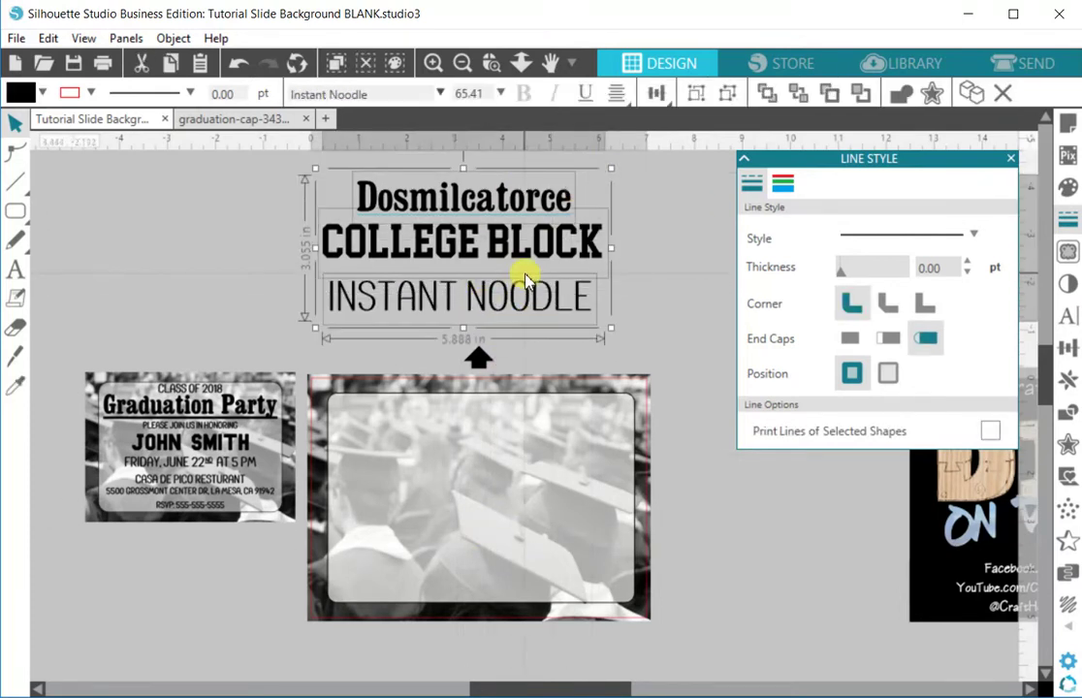
pyautogui.rightClick(527, 264)
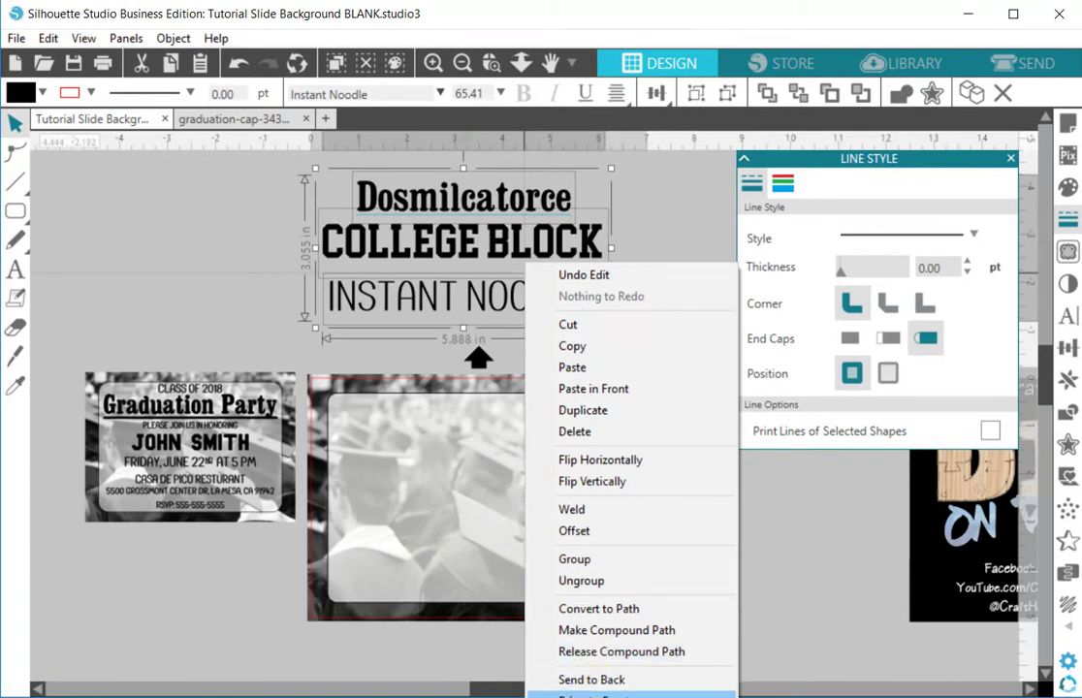
pyautogui.click(592, 694)
pyautogui.click(540, 177)
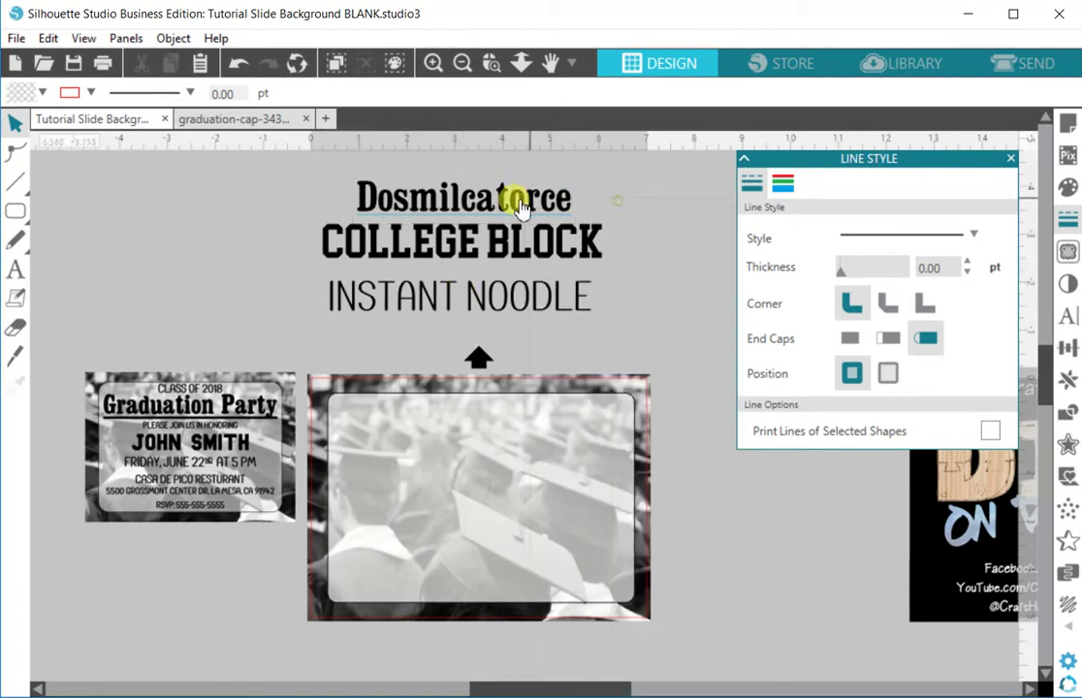
pyautogui.click(487, 203)
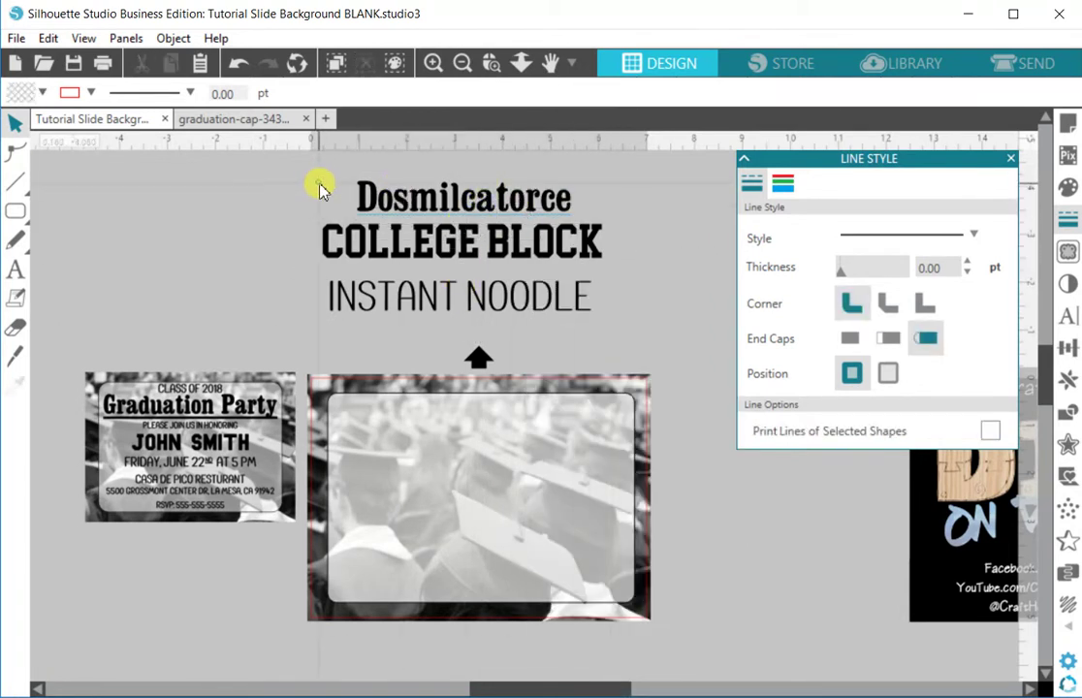
# Move the three-line title group onto the translucent photo tile
pyautogui.moveTo(317, 186); pyautogui.dragTo(434, 267)
pyautogui.moveTo(497, 294); pyautogui.dragTo(518, 536)
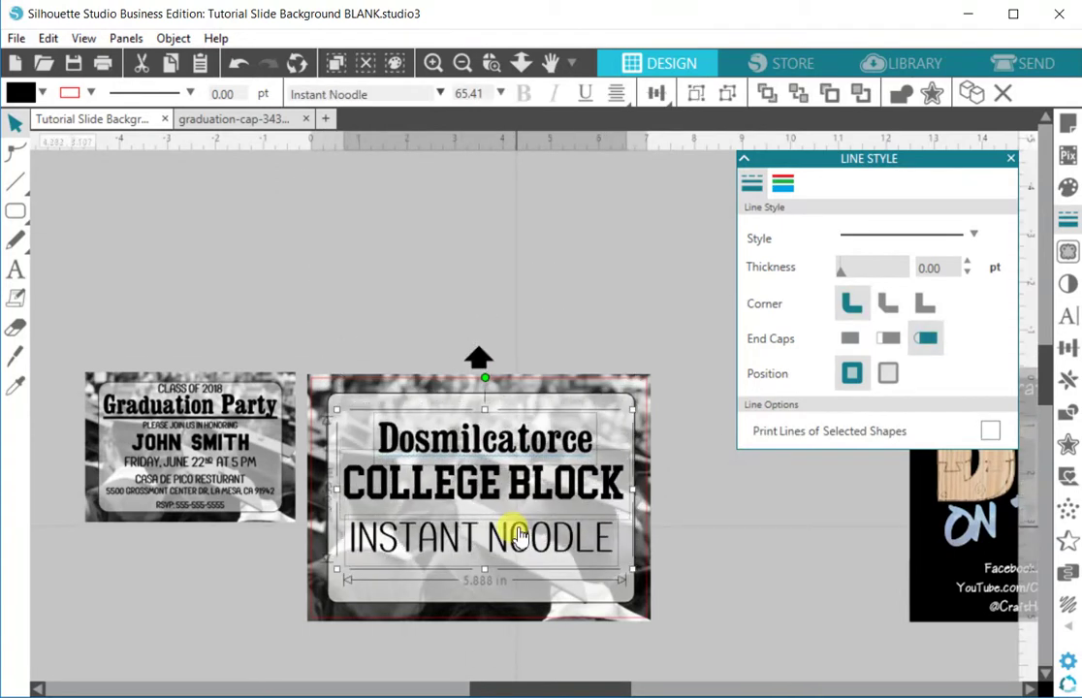
pyautogui.click(435, 498)
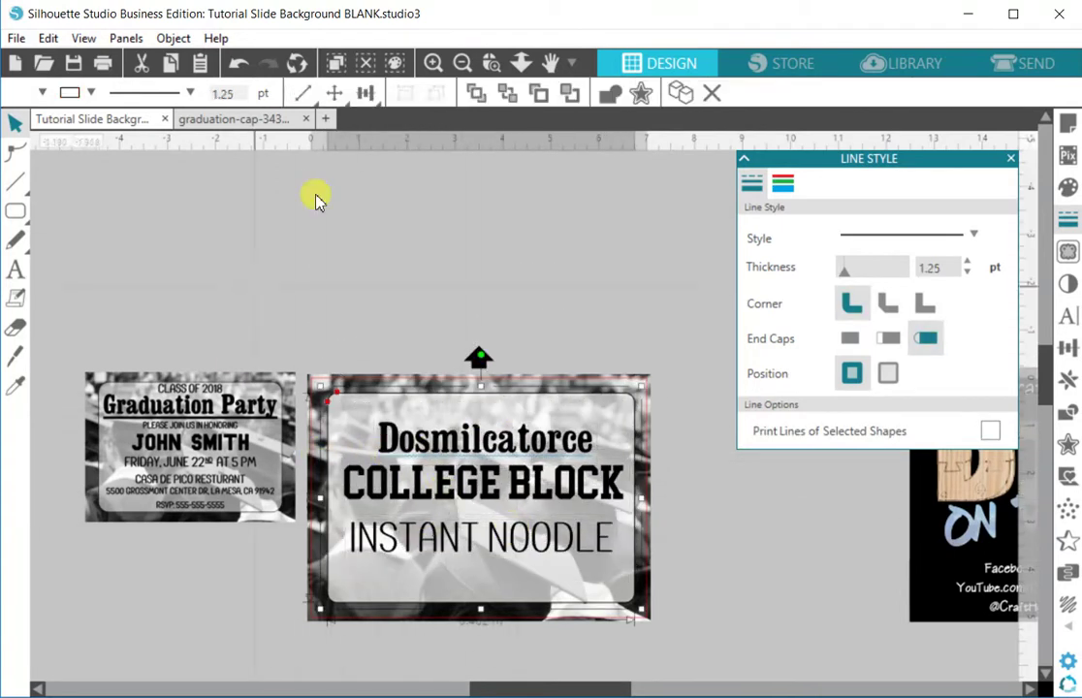
pyautogui.moveTo(58, 339); pyautogui.dragTo(760, 625)
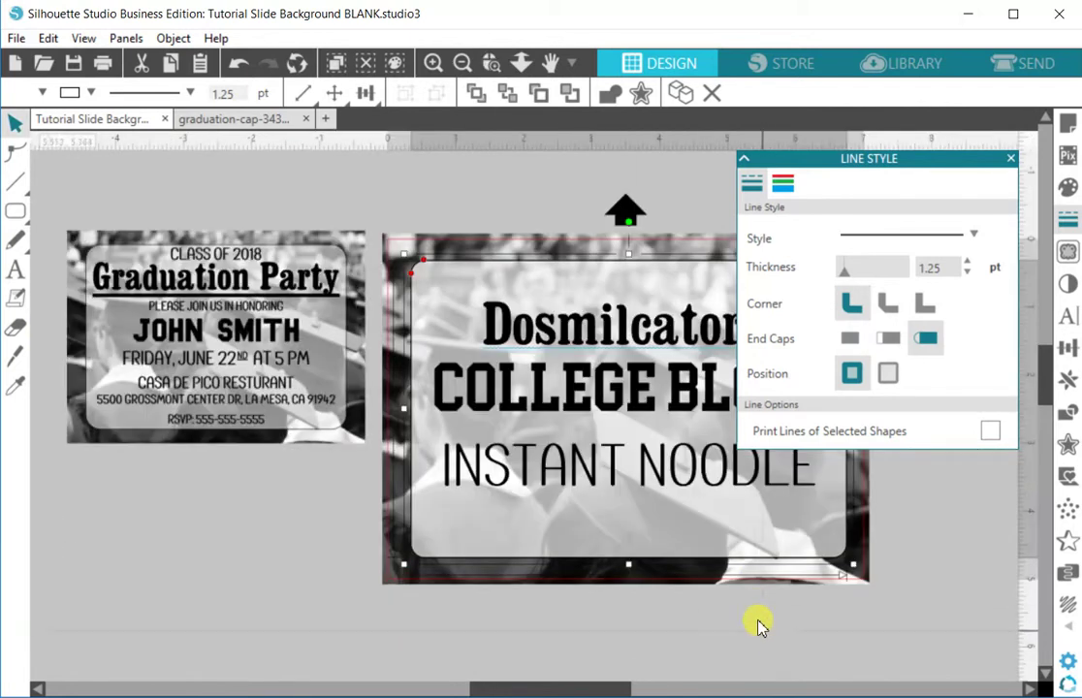
pyautogui.click(549, 63)
pyautogui.moveTo(587, 207); pyautogui.dragTo(488, 229)
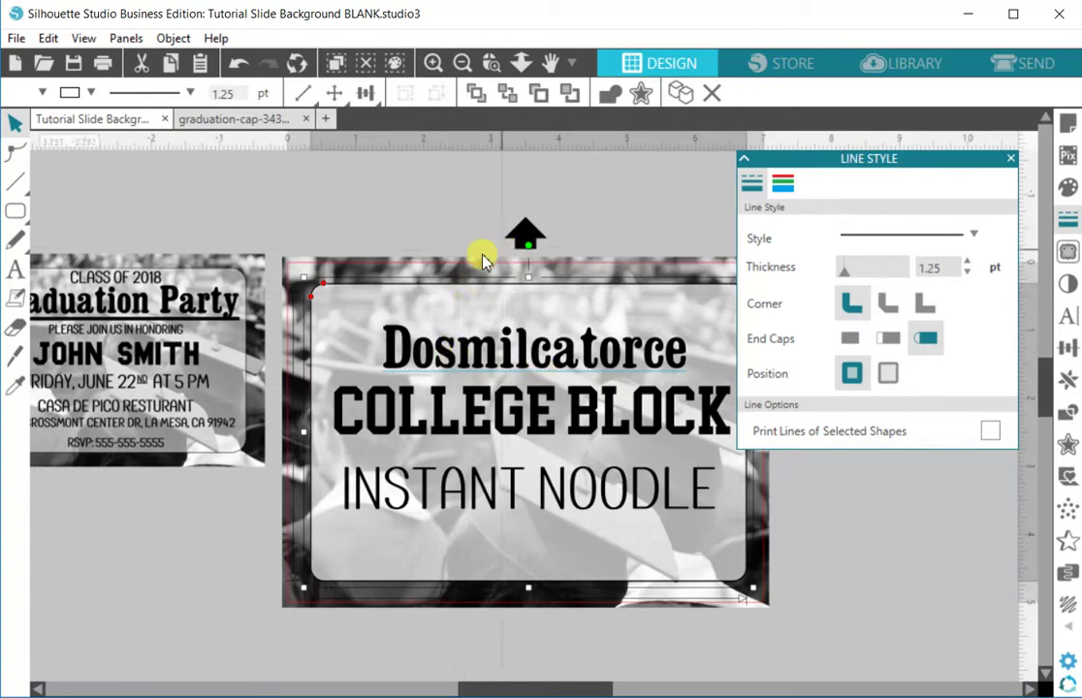
pyautogui.click(415, 206)
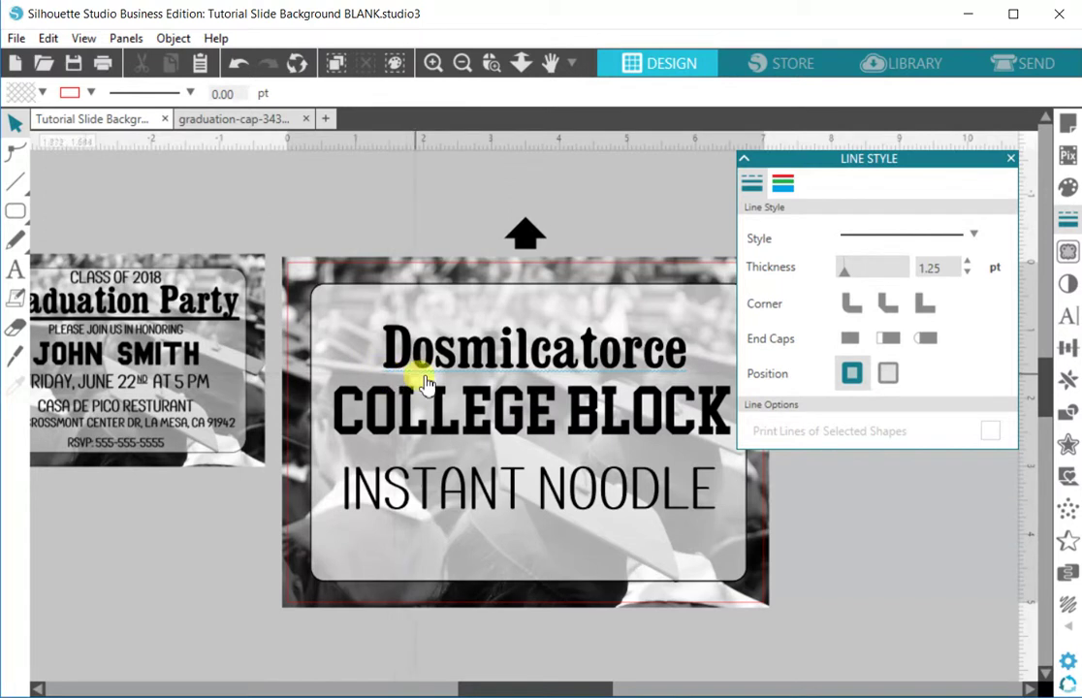
# Zoom into the title to check its placement, then zoom back out to the whole slide
pyautogui.click(492, 63)
pyautogui.moveTo(362, 321); pyautogui.dragTo(531, 405)
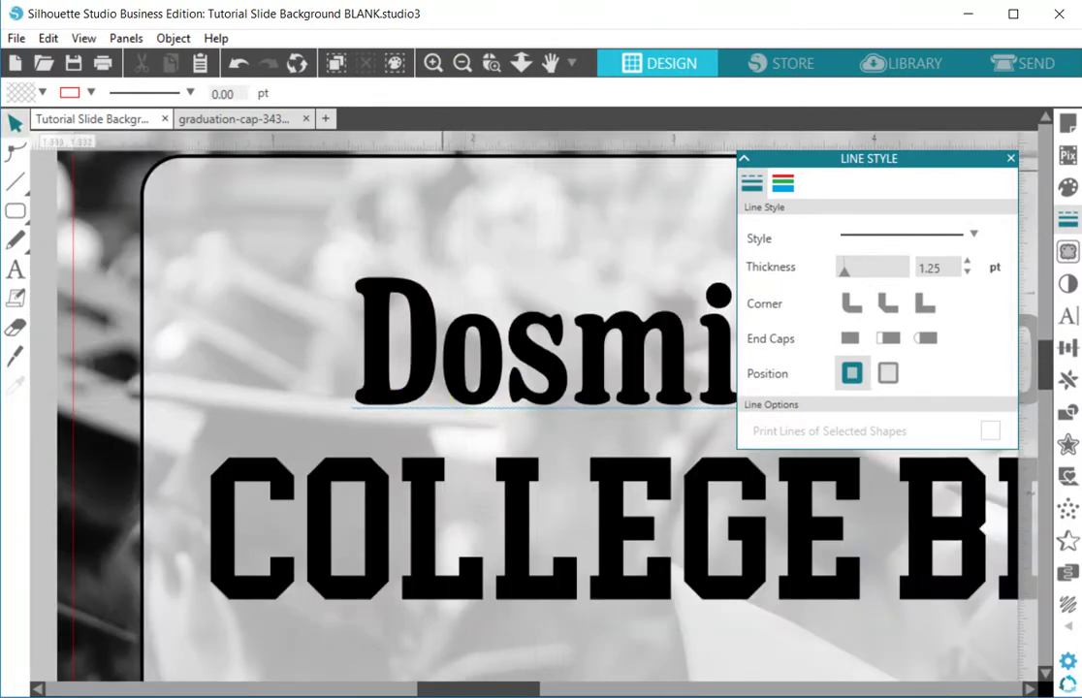
pyautogui.click(463, 65)
pyautogui.click(462, 65)
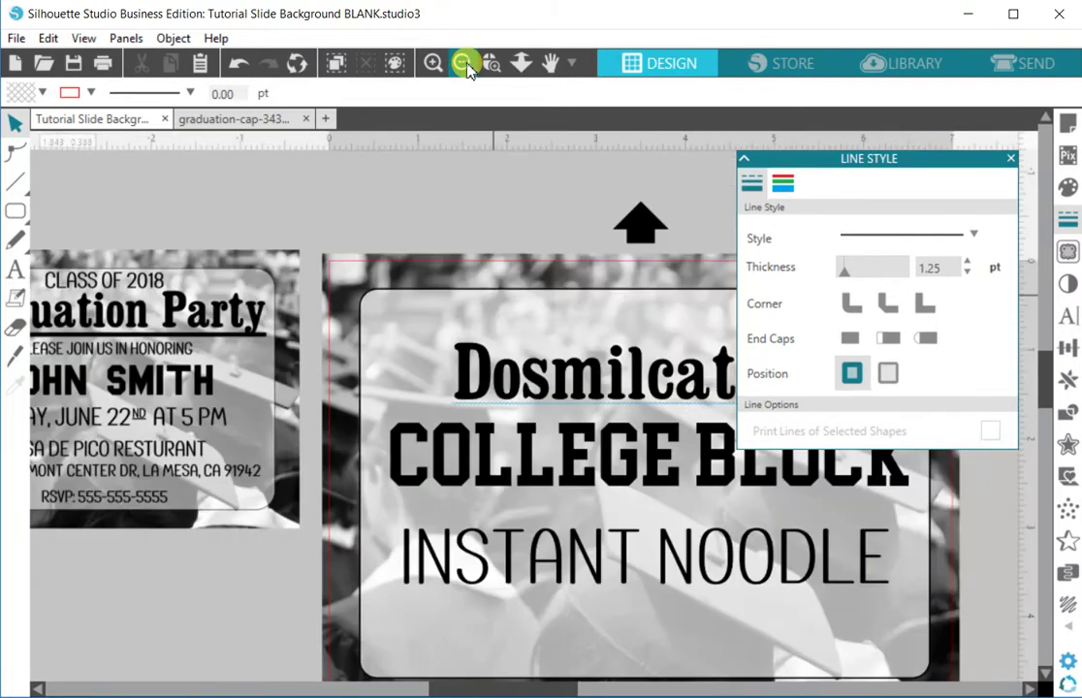
pyautogui.click(549, 64)
pyautogui.moveTo(558, 193); pyautogui.dragTo(466, 163)
pyautogui.click(463, 65)
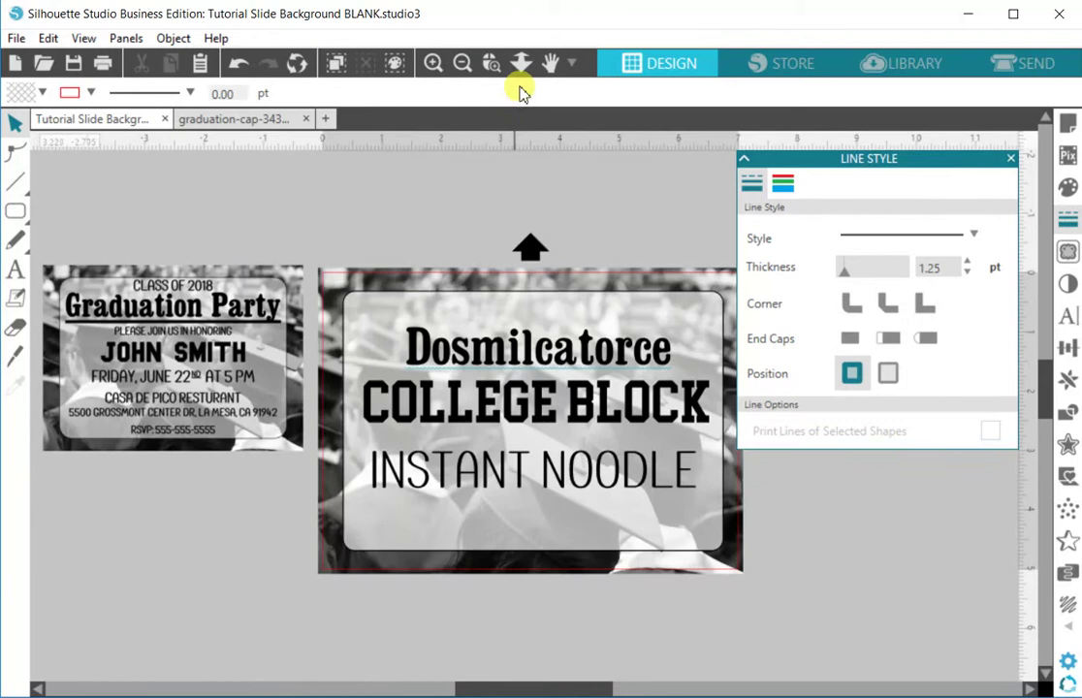
pyautogui.moveTo(630, 242); pyautogui.dragTo(585, 239)
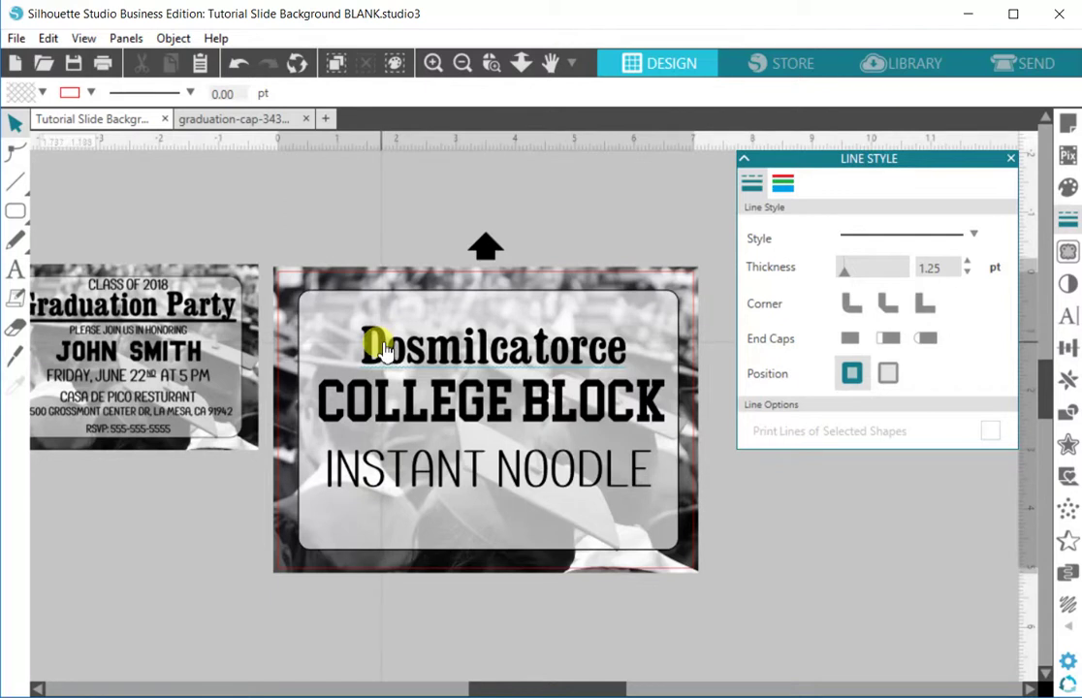
# Enter editing on the Dosmilcatorce title and undo the accidental change
pyautogui.click(385, 355)
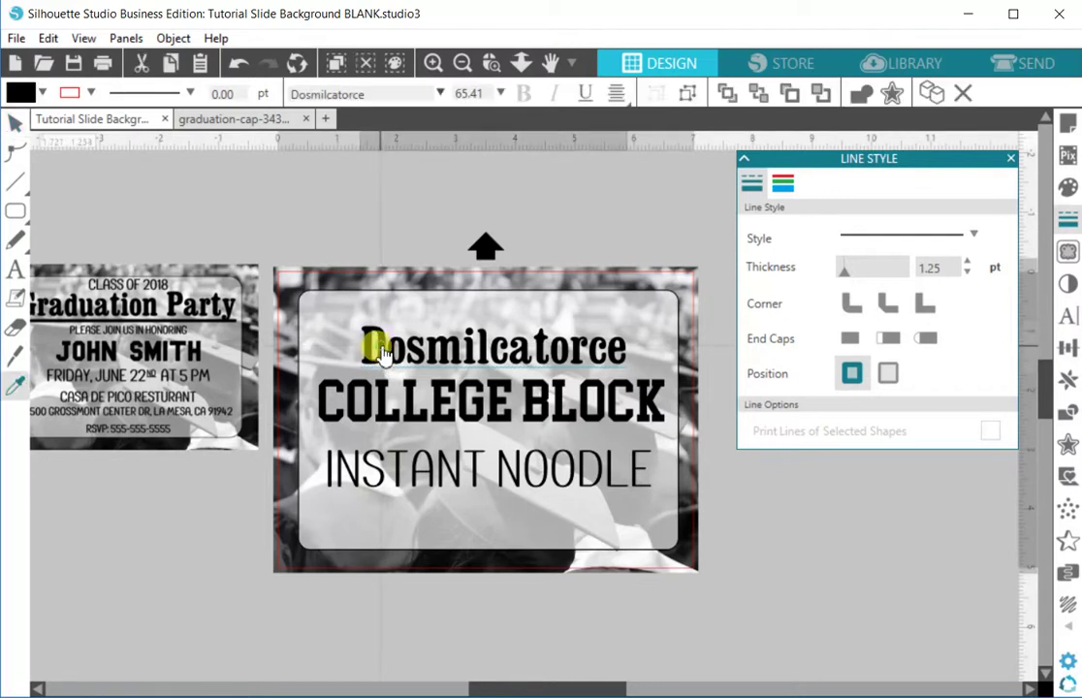
pyautogui.doubleClick(385, 355)
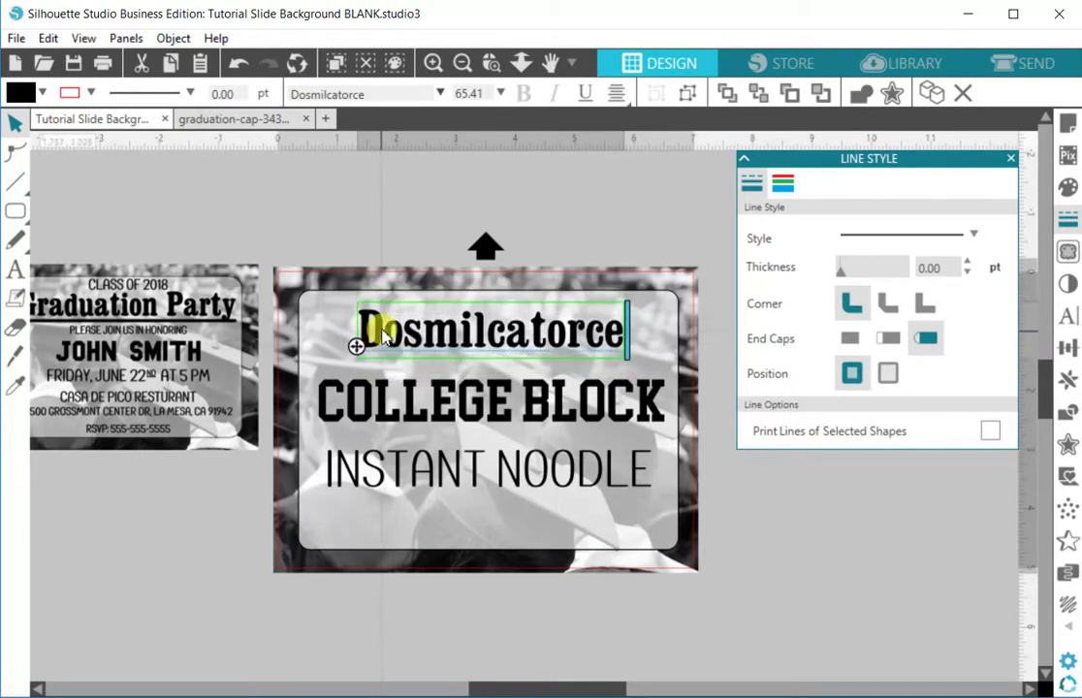
pyautogui.hotkey('ctrl', 'z')
pyautogui.press('i')
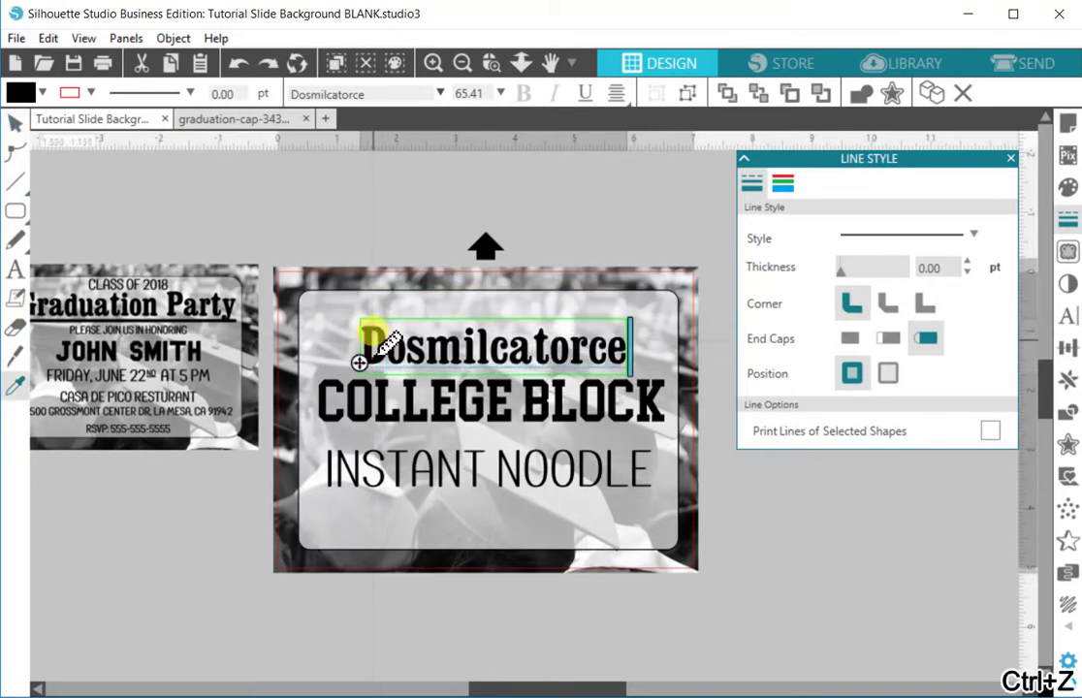
pyautogui.click(367, 345)
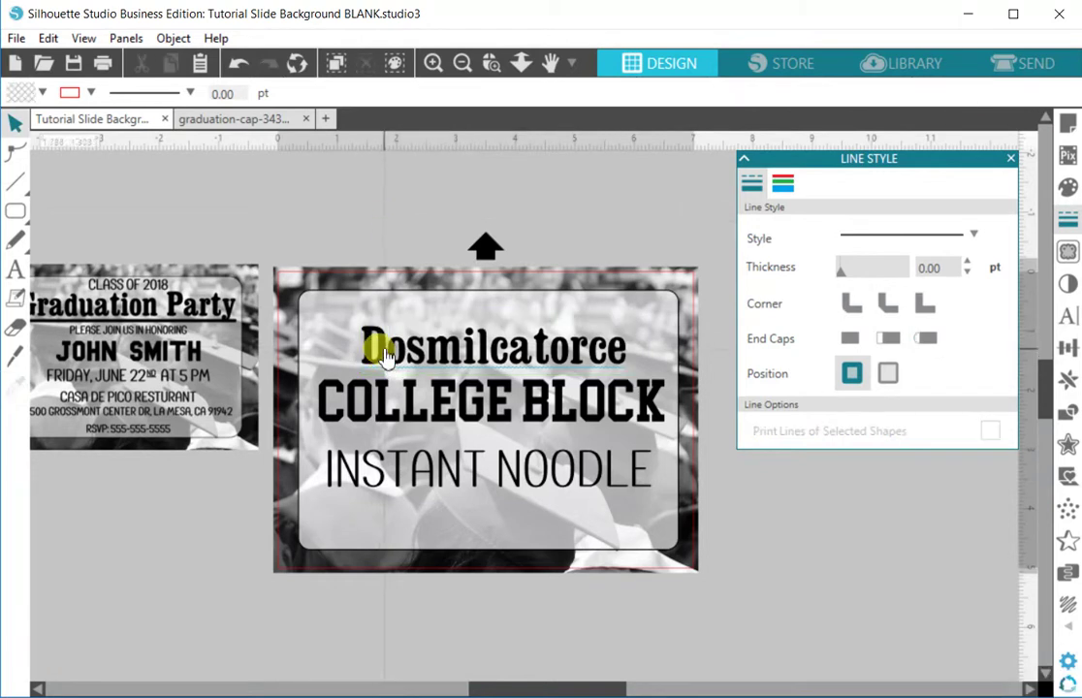
pyautogui.click(382, 283)
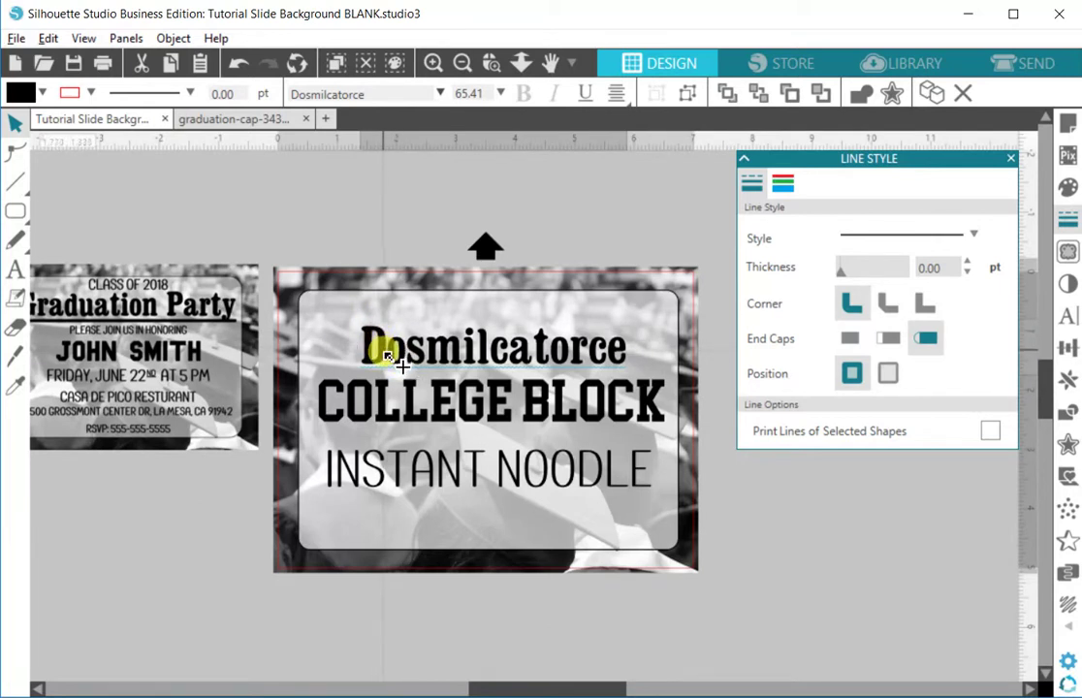
# Copy Dosmilcatorce, remove a stray space, and place the copy above the sample invitation card
pyautogui.moveTo(402, 366); pyautogui.dragTo(402, 211)
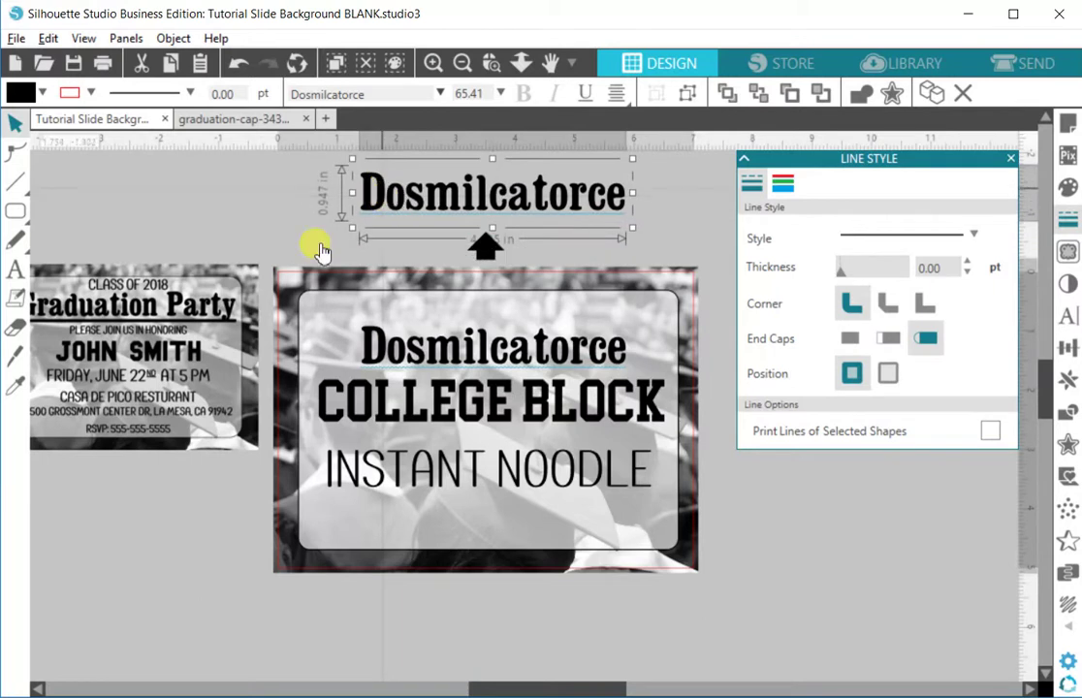
pyautogui.doubleClick(441, 199)
pyautogui.click(438, 193)
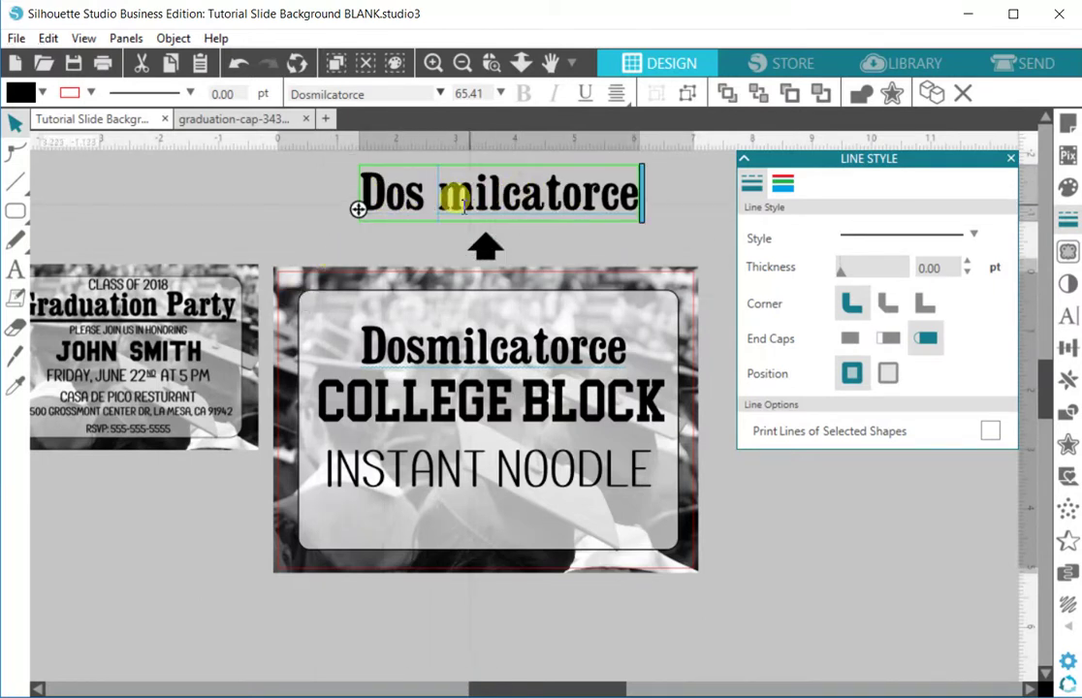
pyautogui.press('BackSpace')
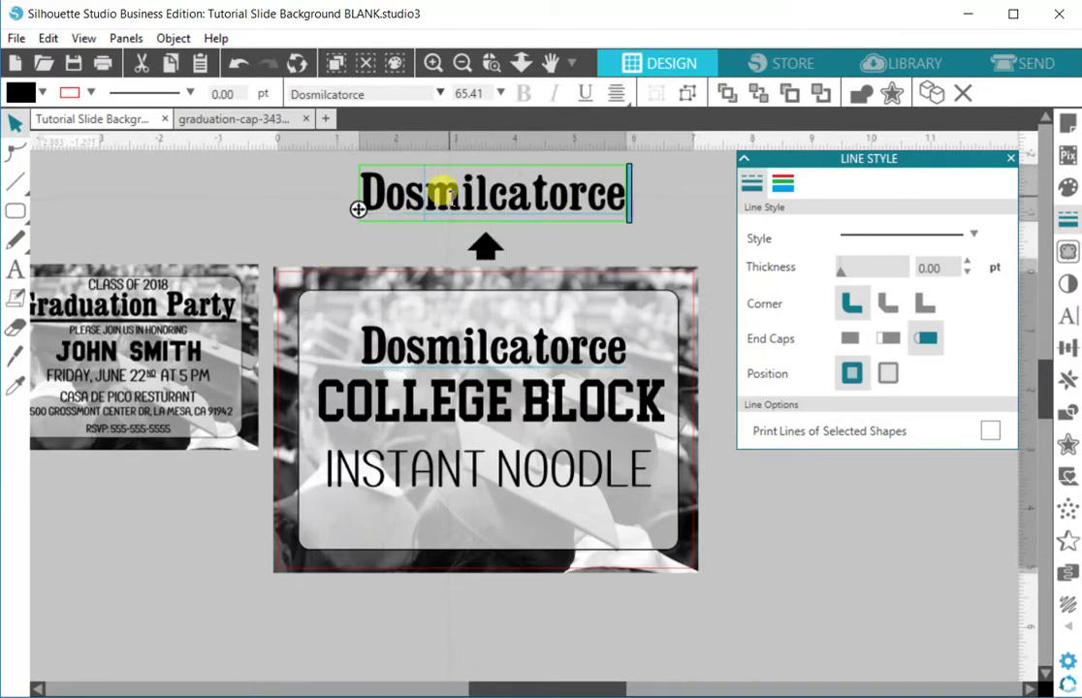
pyautogui.click(649, 231)
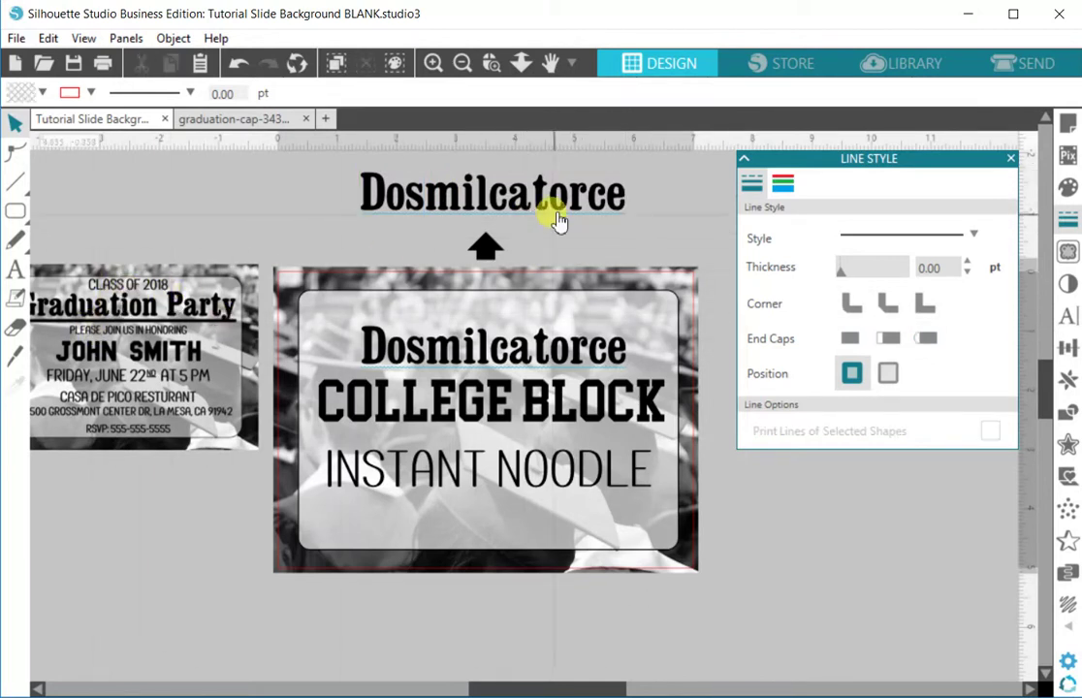
pyautogui.moveTo(583, 213); pyautogui.dragTo(201, 254)
pyautogui.press('Escape')
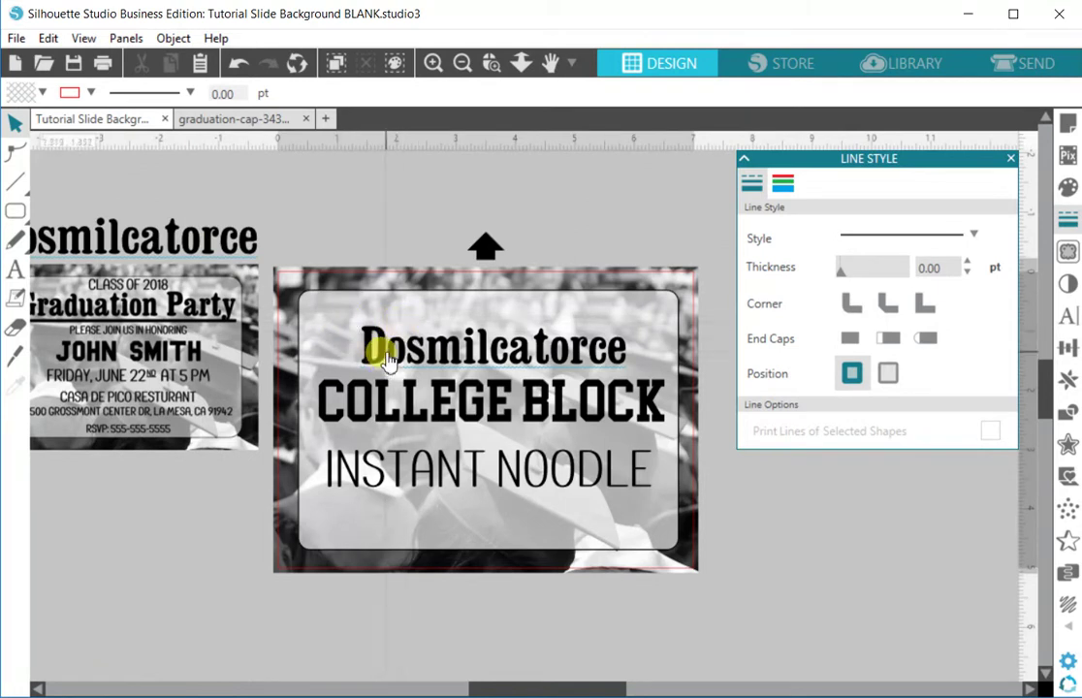
pyautogui.moveTo(193, 234)
pyautogui.mouseDown()
pyautogui.moveTo(205, 234)
pyautogui.moveTo(193, 240)
pyautogui.mouseUp()
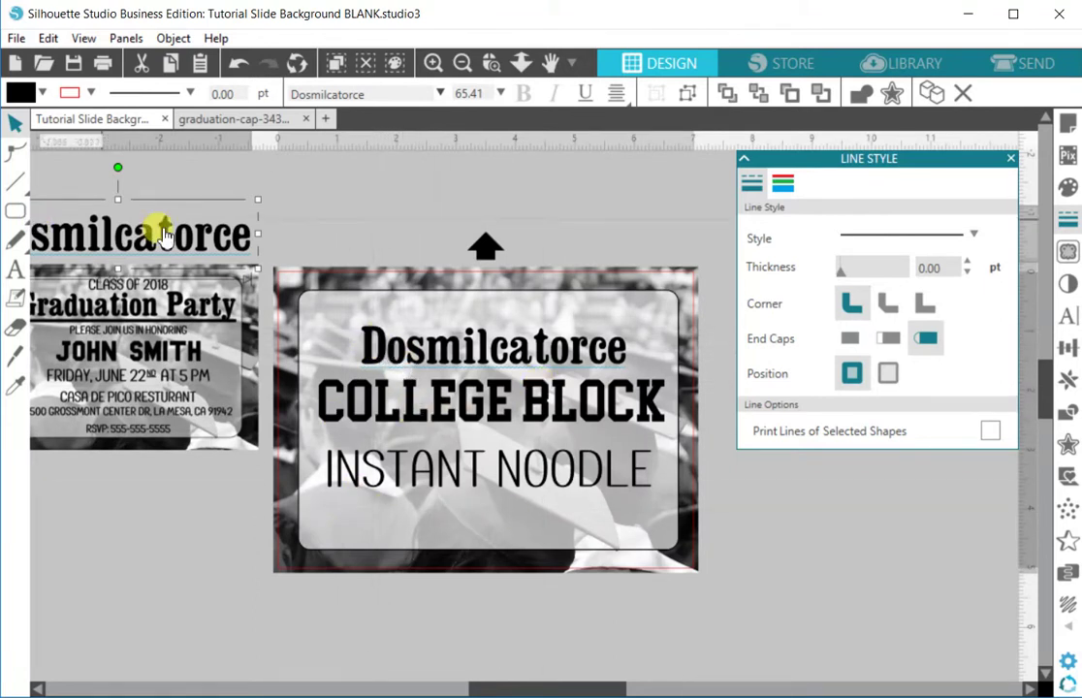
# Convert the tile's Dosmilcatorce title to a path and zoom in to inspect it
pyautogui.rightClick(406, 357)
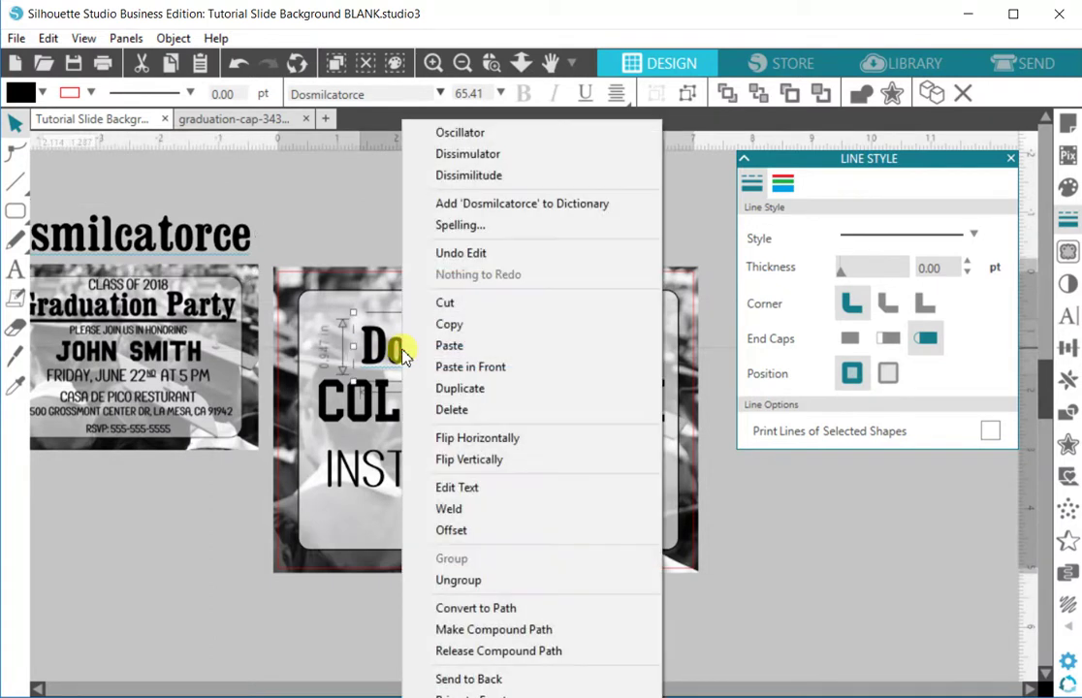
pyautogui.click(489, 608)
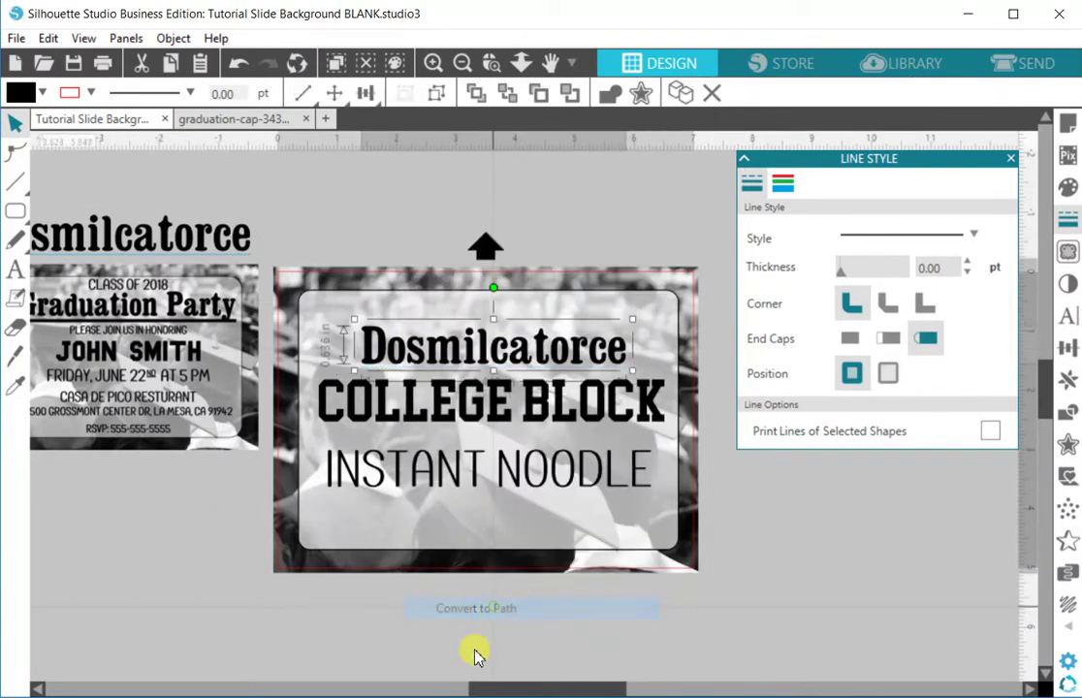
pyautogui.click(492, 63)
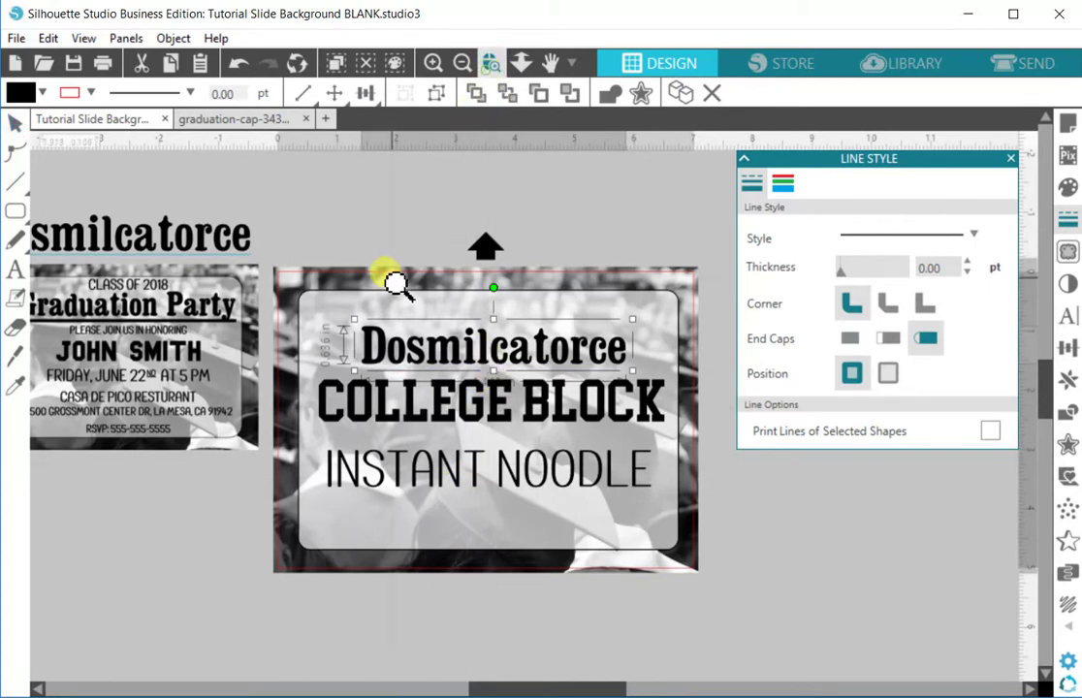
pyautogui.moveTo(397, 284); pyautogui.dragTo(498, 467)
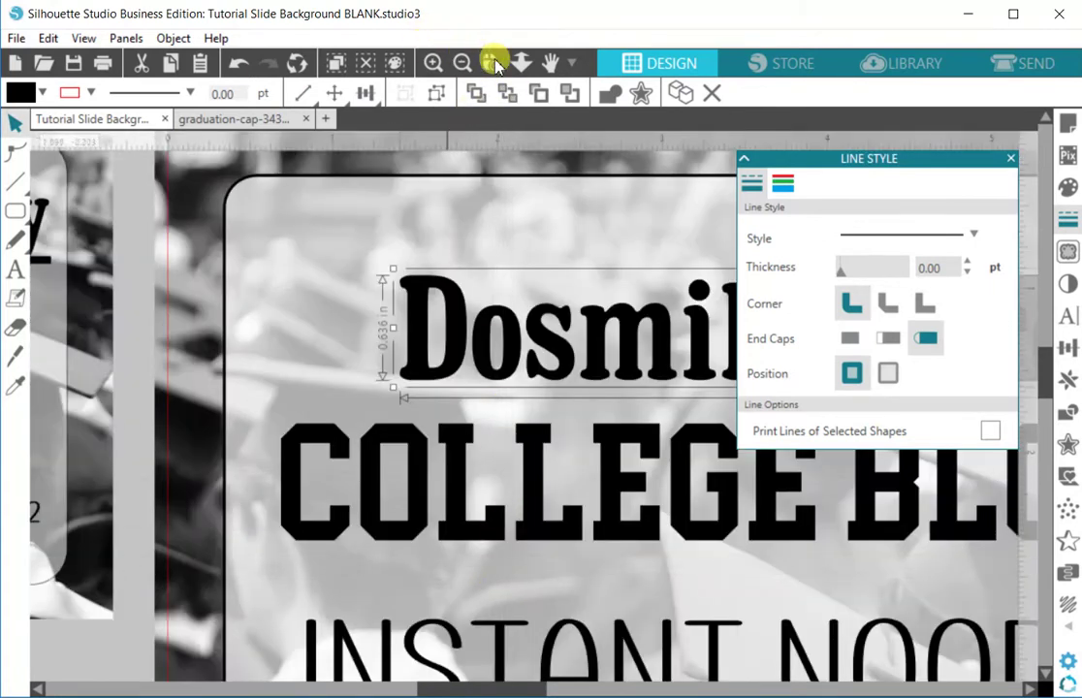
pyautogui.click(463, 63)
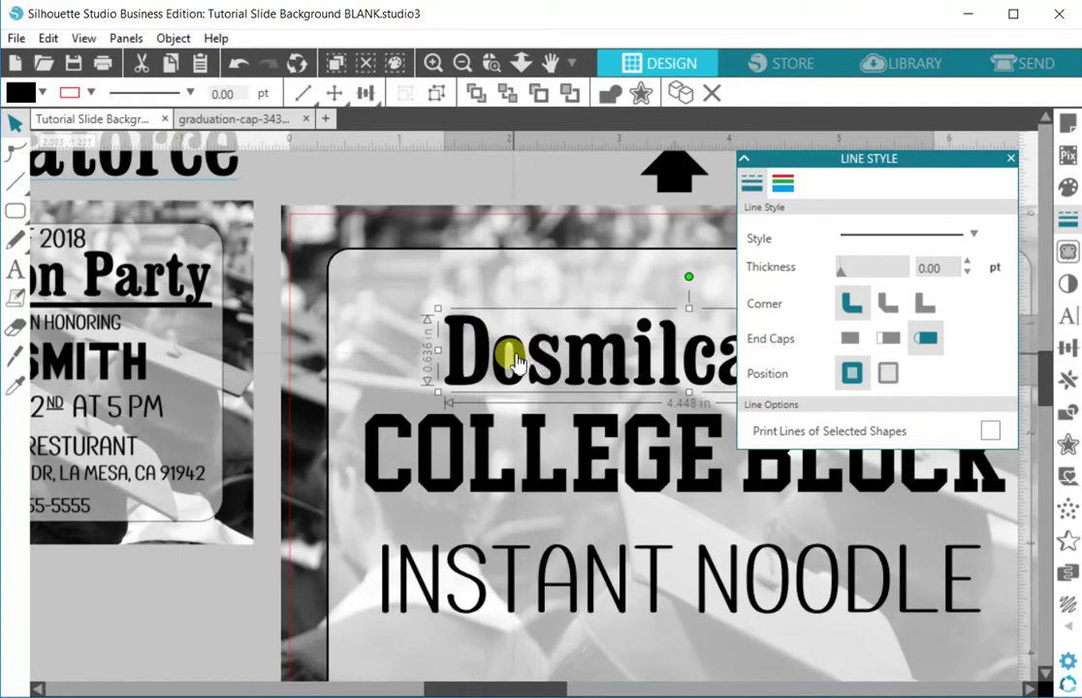
pyautogui.hotkey('ctrl', 'z')
pyautogui.hotkey('ctrl', 'z')
pyautogui.hotkey('ctrl', 'z')
pyautogui.hotkey('ctrl', 'z')
pyautogui.hotkey('ctrl', 'z')
pyautogui.hotkey('ctrl', 'z')
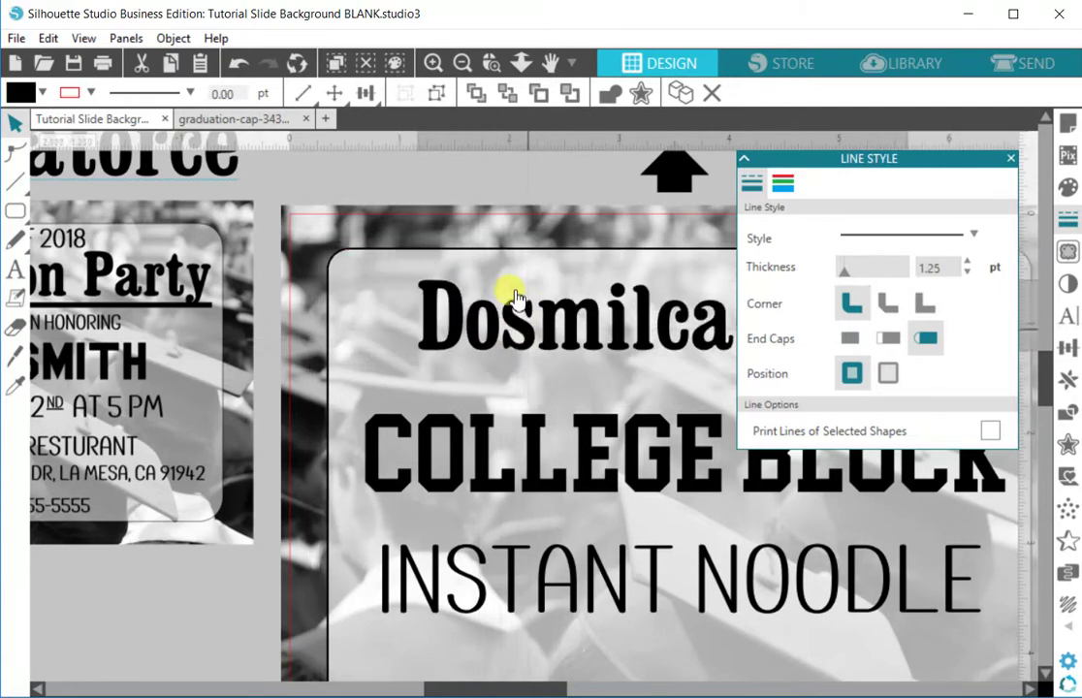
pyautogui.click(464, 63)
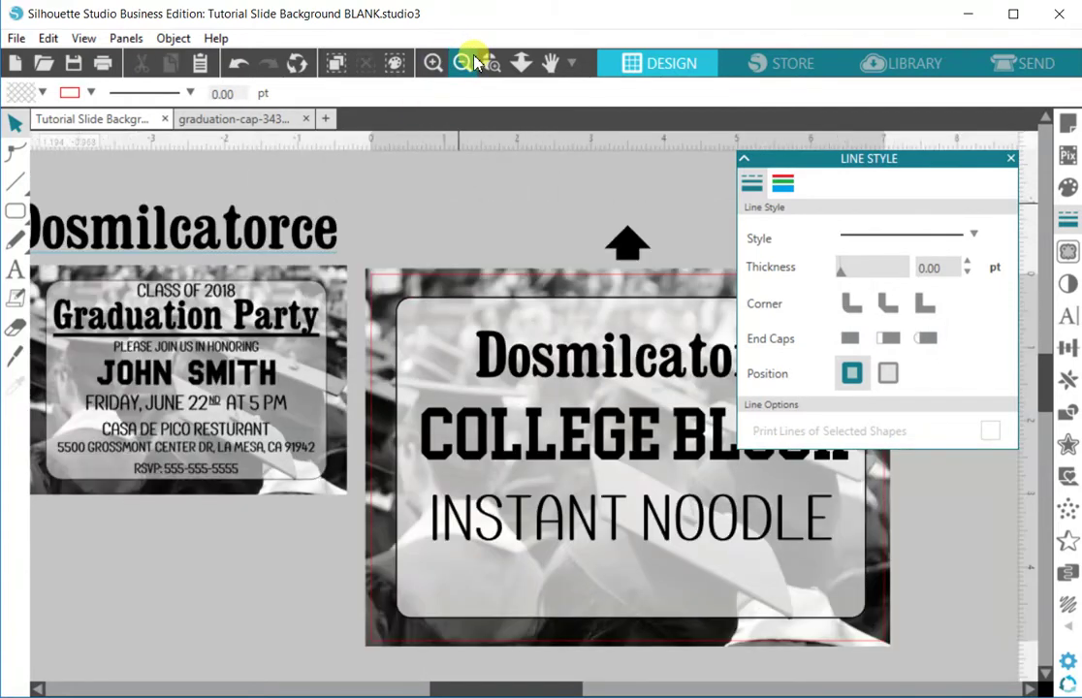
# Nudge the converted Dosmilcatorce title slightly higher
pyautogui.click(551, 63)
pyautogui.moveTo(609, 205); pyautogui.dragTo(512, 242)
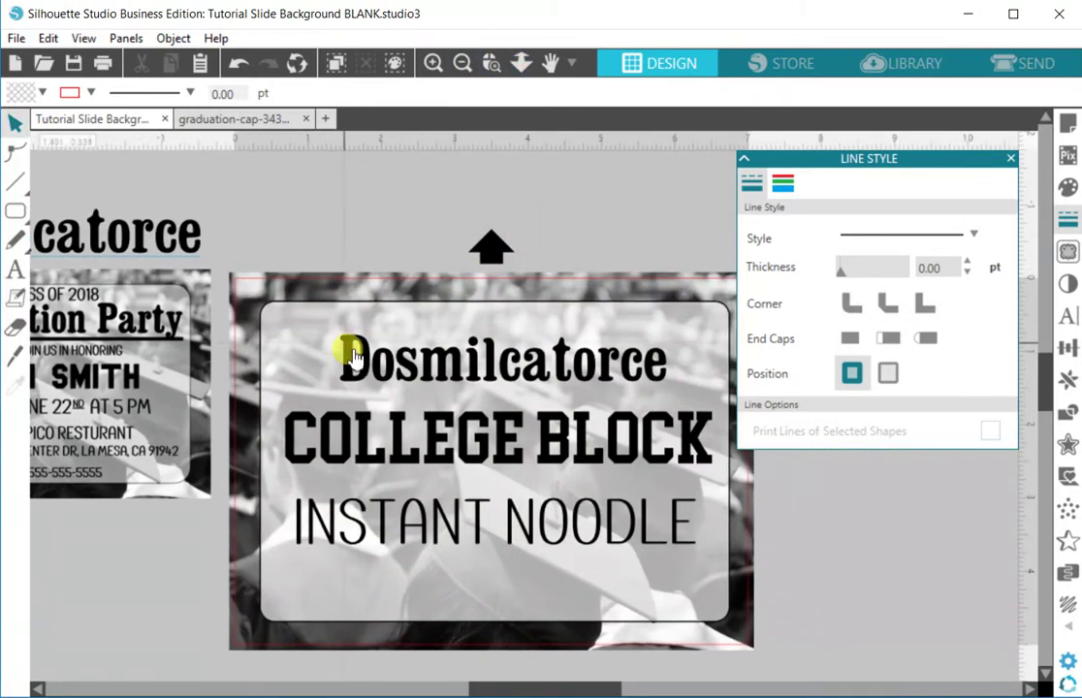
pyautogui.moveTo(369, 361); pyautogui.dragTo(369, 352)
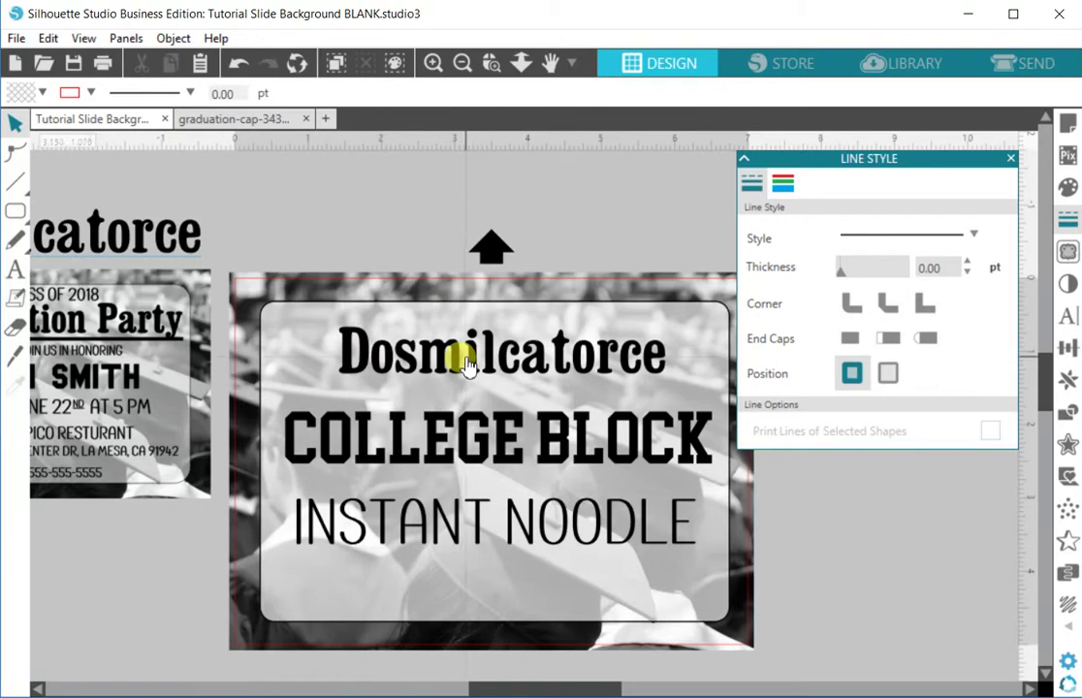
pyautogui.scroll(-1, 496, 284)
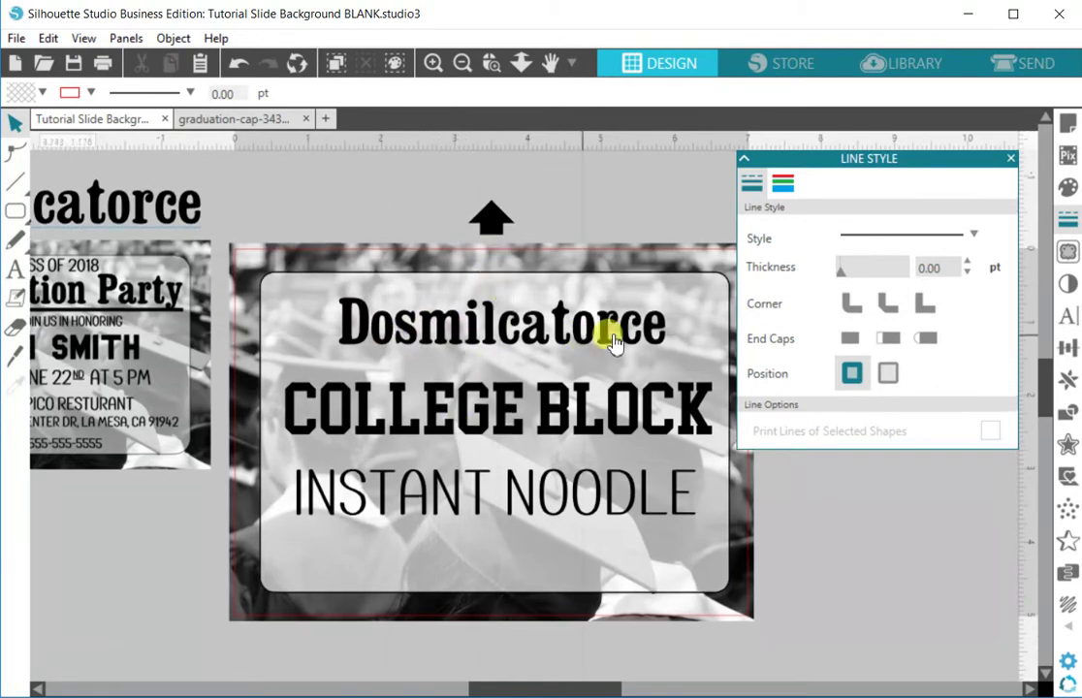
# Nudge COLLEGE BLOCK and INSTANT NOODLE up, then centre all three title lines horizontally
pyautogui.click(479, 496)
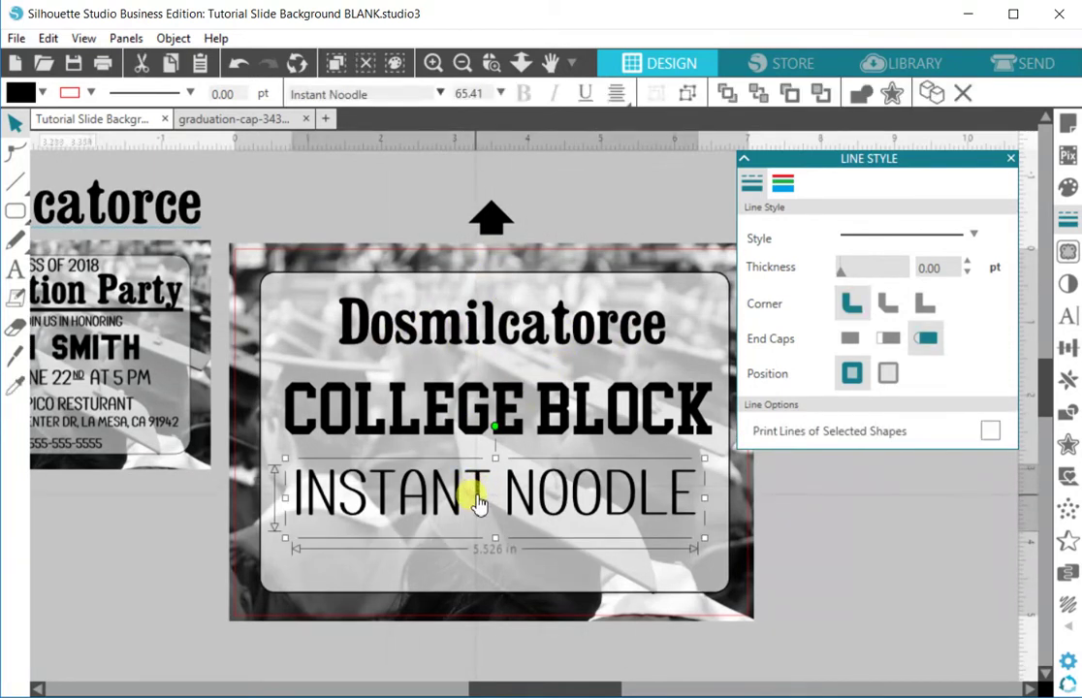
pyautogui.keyDown('shift'); pyautogui.click(499, 407); pyautogui.keyUp('shift')
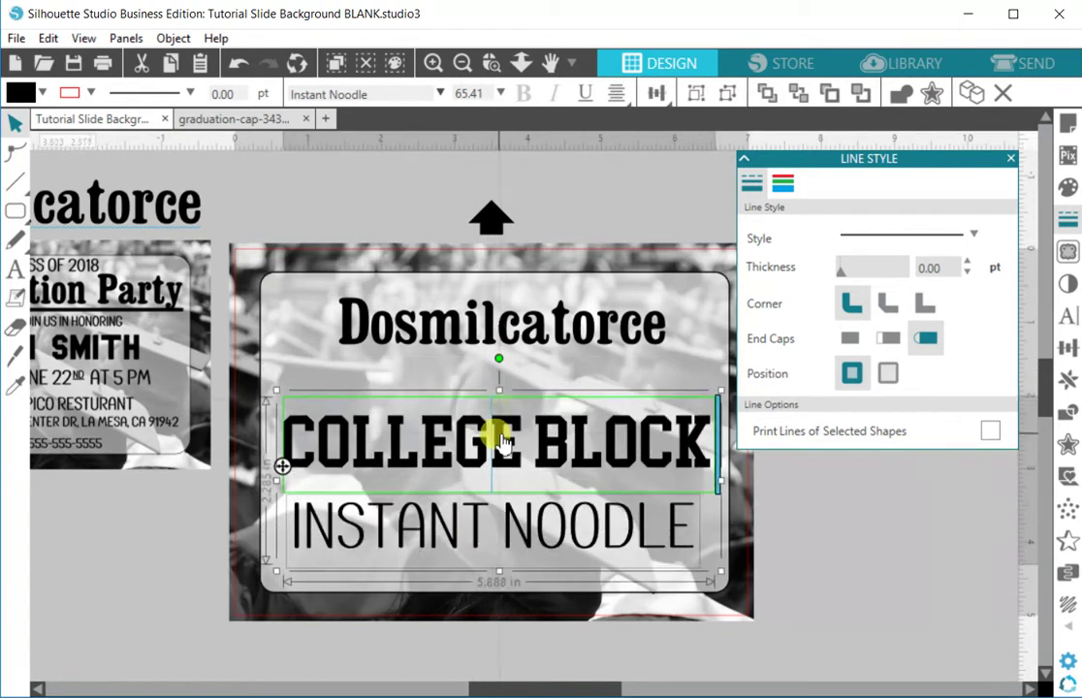
pyautogui.moveTo(502, 441); pyautogui.dragTo(495, 418)
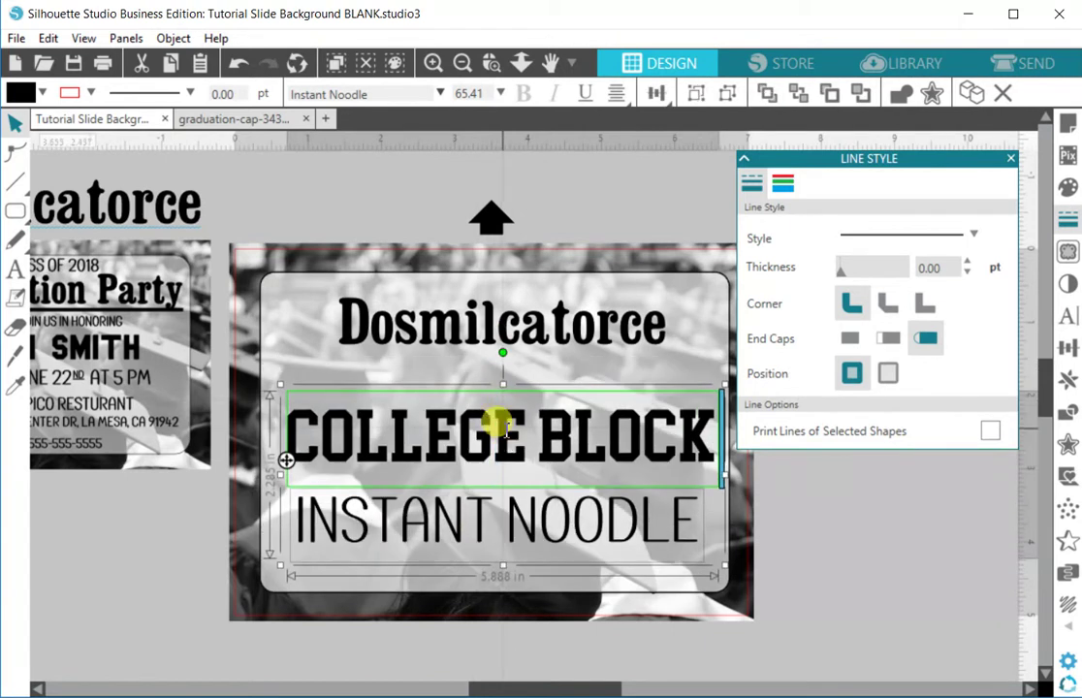
pyautogui.keyDown('shift'); pyautogui.click(428, 335); pyautogui.keyUp('shift')
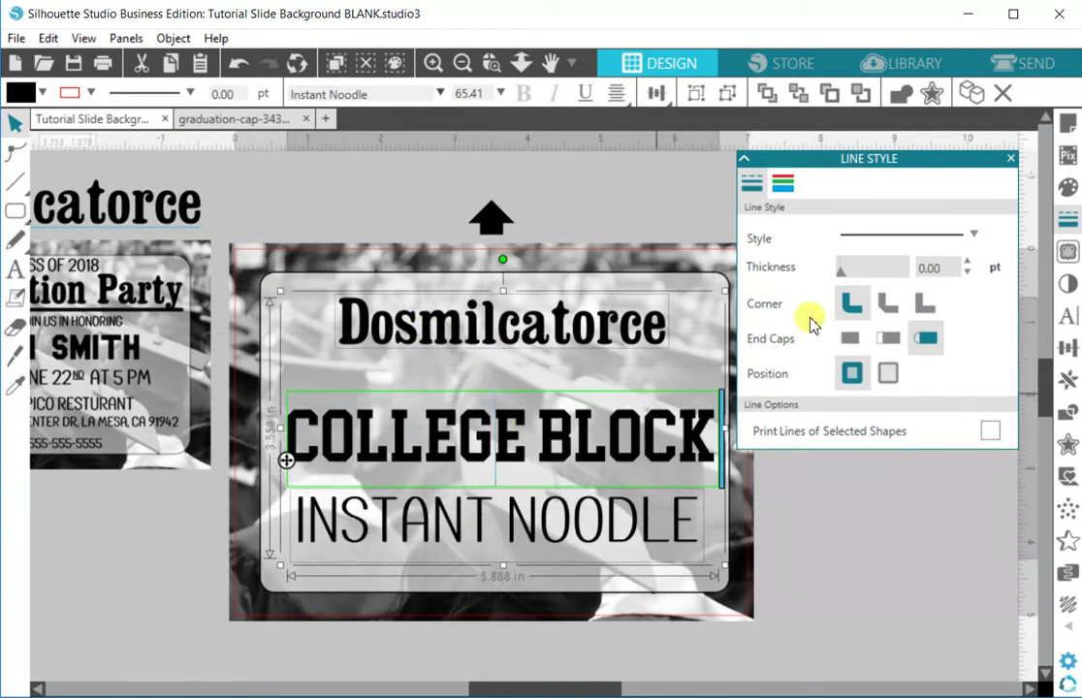
pyautogui.click(1068, 347)
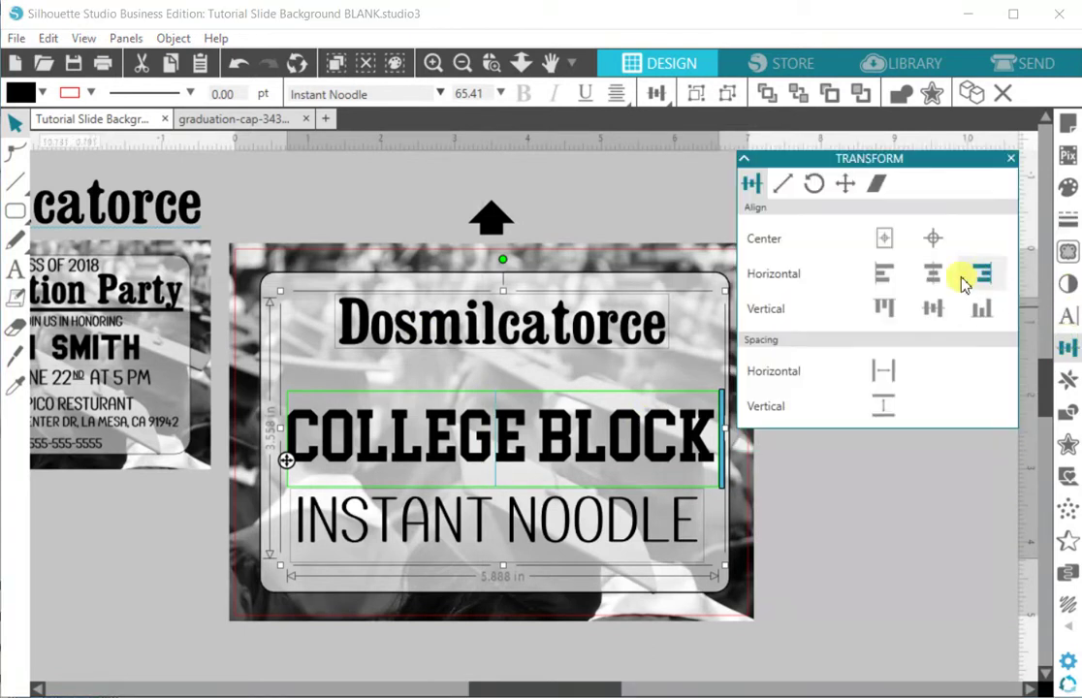
pyautogui.click(936, 279)
pyautogui.click(828, 550)
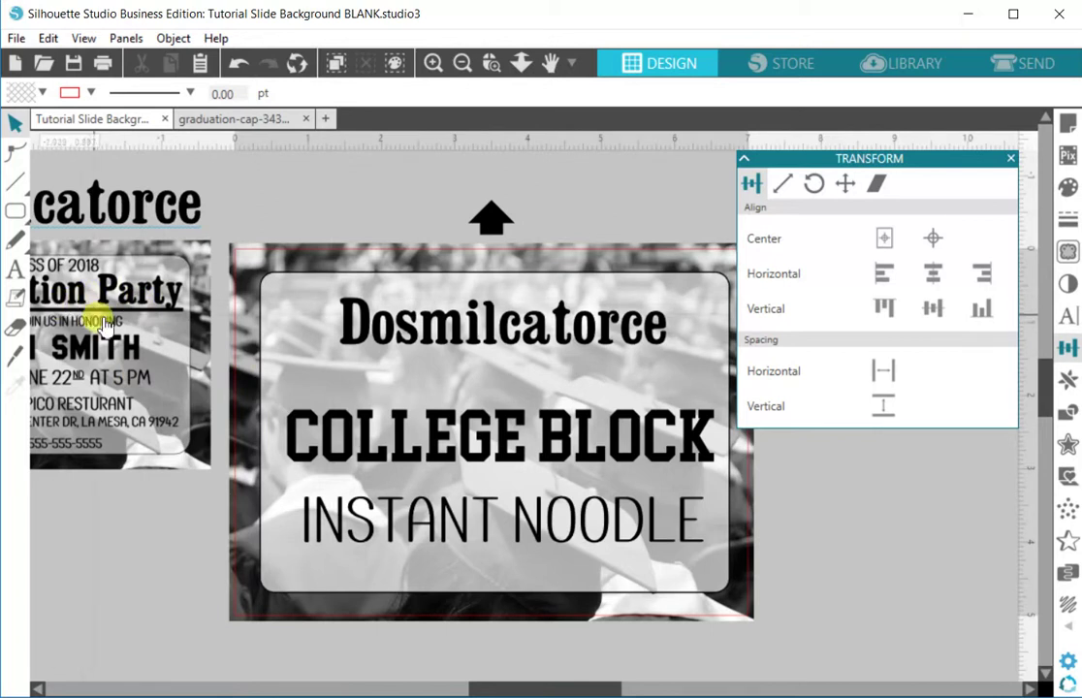
# Draw a thin black-filled rectangle bar under Dosmilcatorce across the tile
pyautogui.click(15, 211)
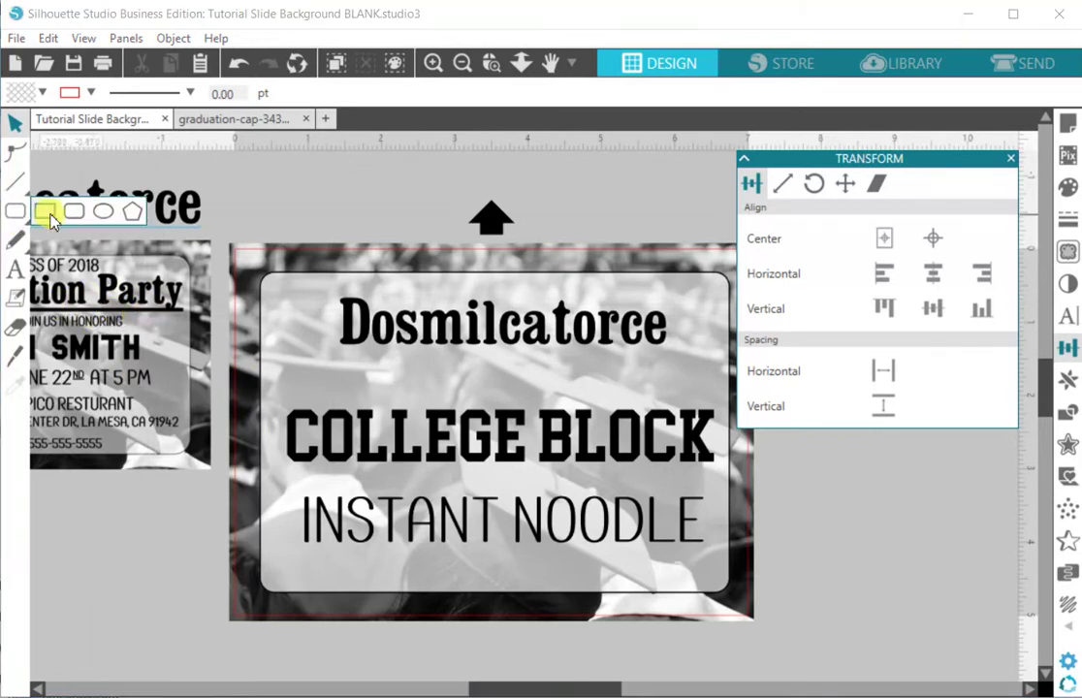
pyautogui.click(46, 219)
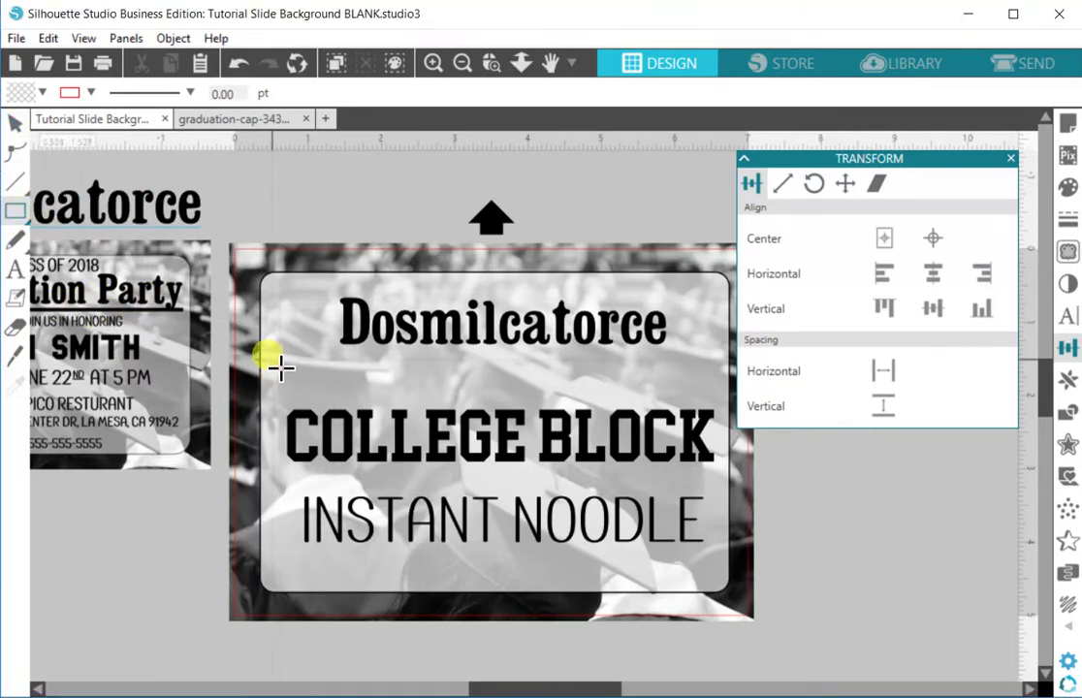
pyautogui.moveTo(276, 363); pyautogui.dragTo(725, 372)
pyautogui.click(41, 92)
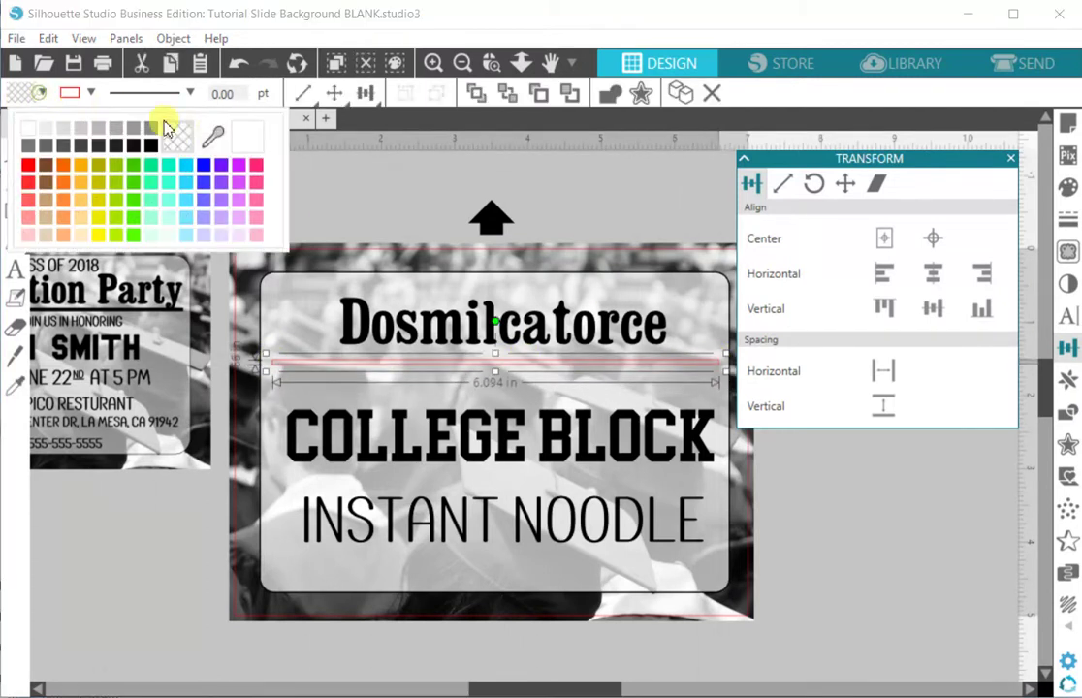
pyautogui.click(156, 145)
pyautogui.click(90, 93)
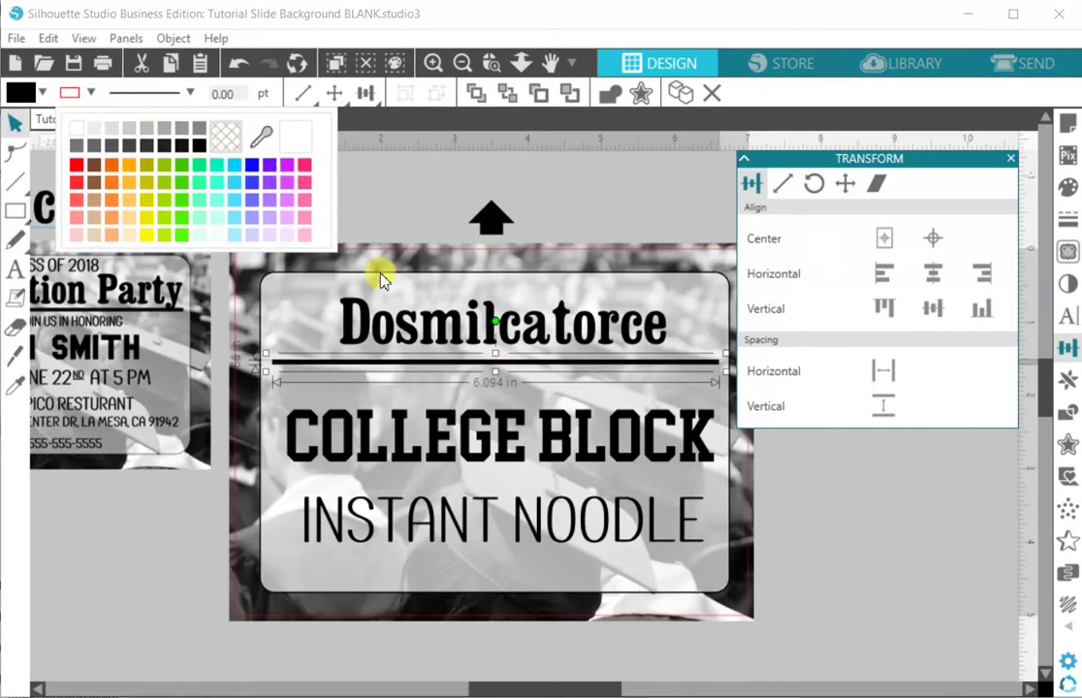
pyautogui.click(367, 225)
pyautogui.click(467, 230)
# Centre the slide's contents horizontally, undoing an accidental full centre alignment
pyautogui.click(526, 594)
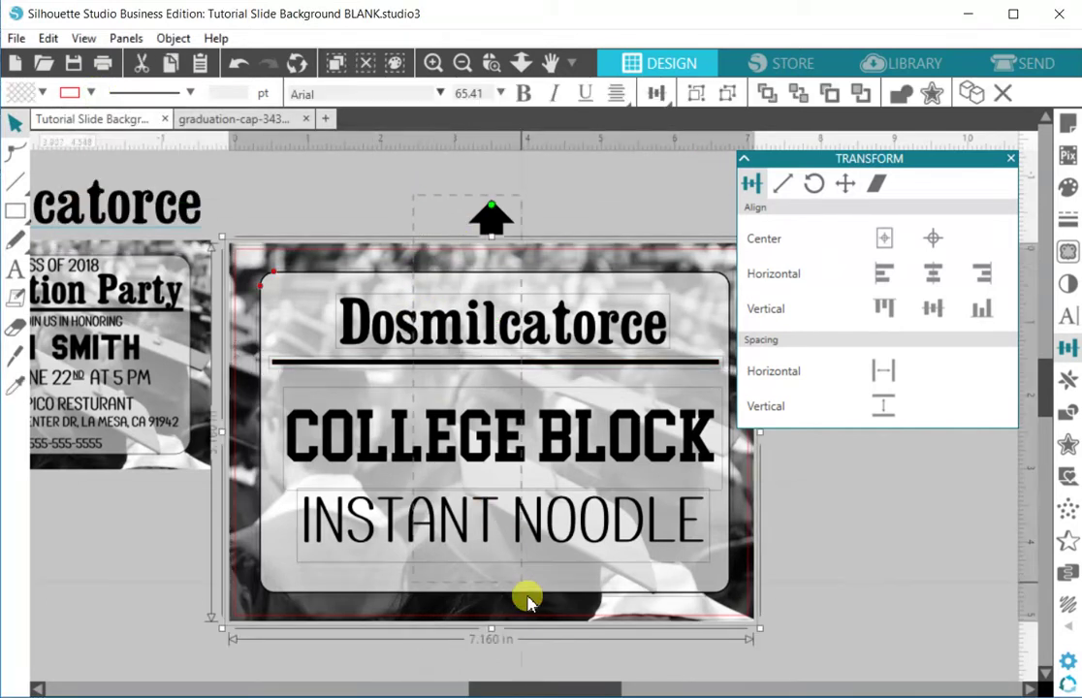
pyautogui.click(934, 240)
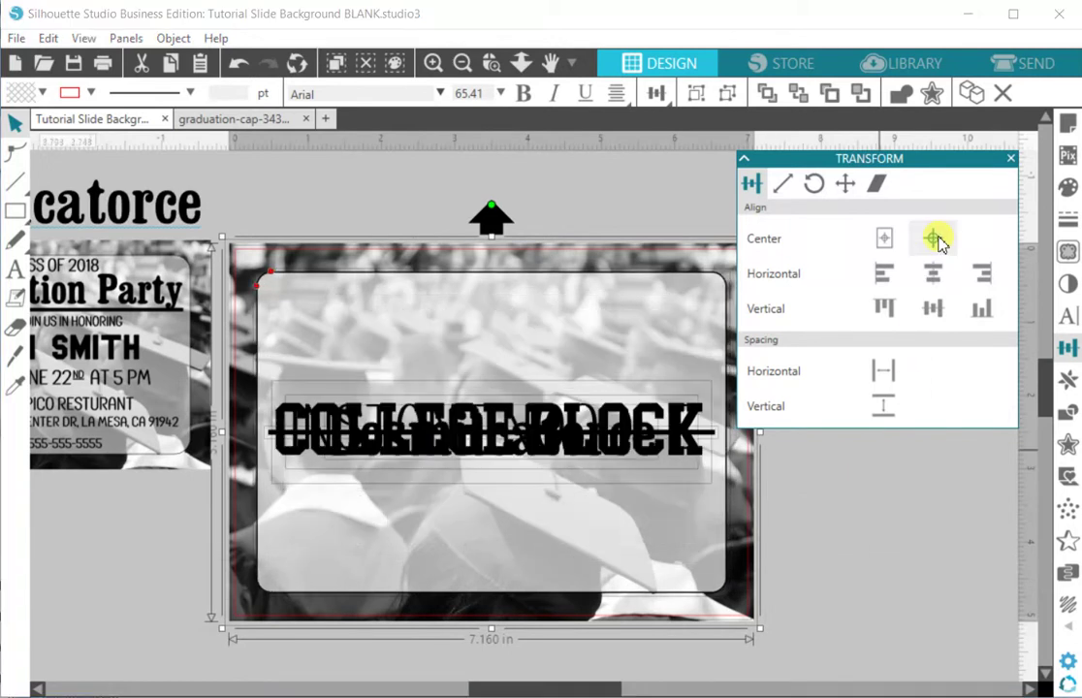
pyautogui.hotkey('ctrl', 'z')
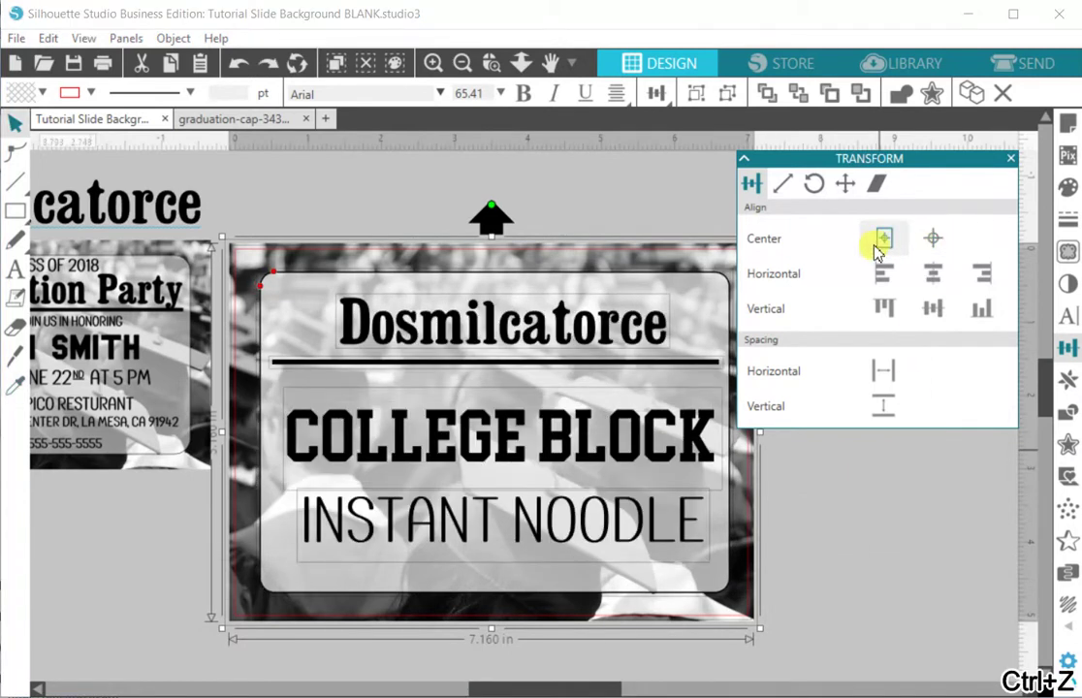
pyautogui.click(933, 277)
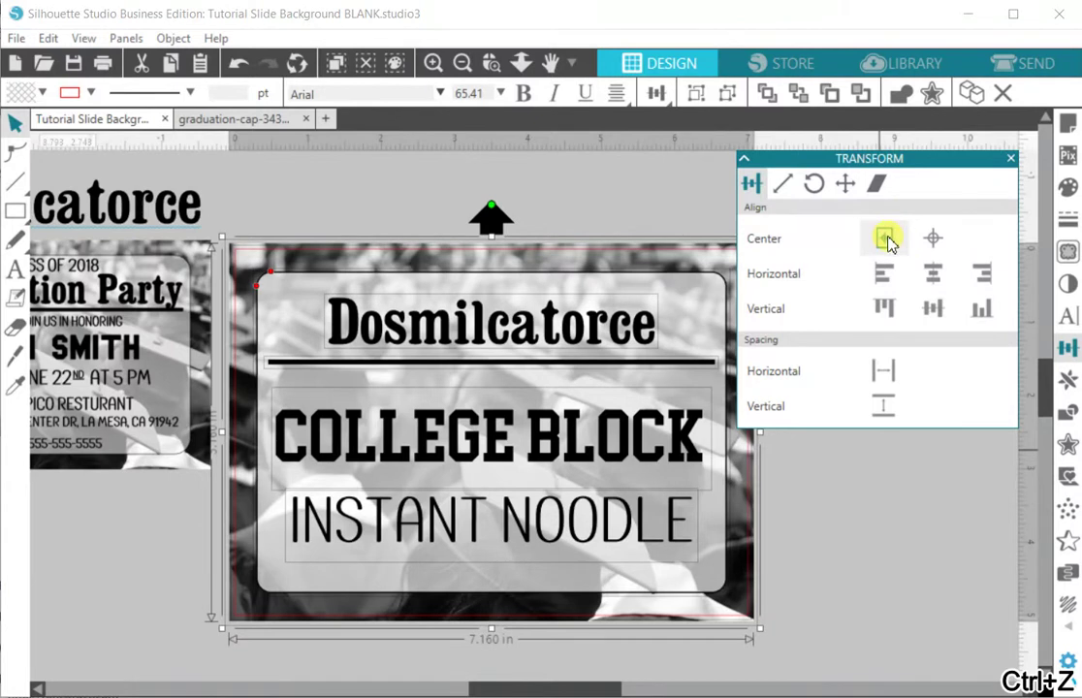
pyautogui.click(815, 519)
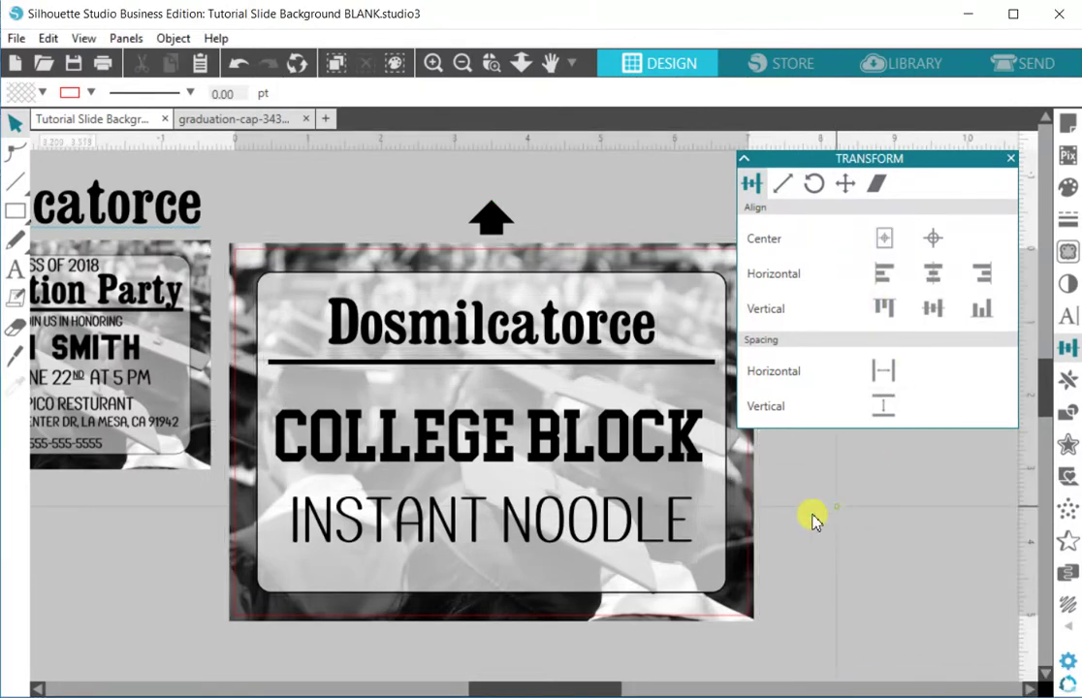
pyautogui.click(550, 66)
pyautogui.moveTo(588, 178); pyautogui.dragTo(514, 162)
pyautogui.click(14, 123)
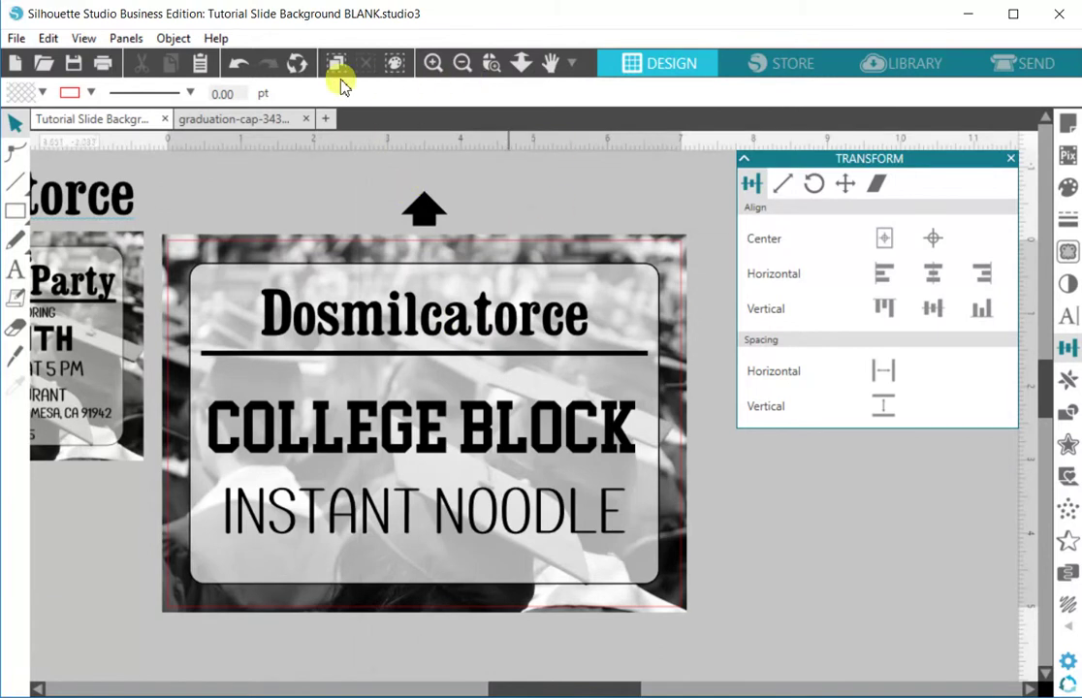
pyautogui.click(17, 39)
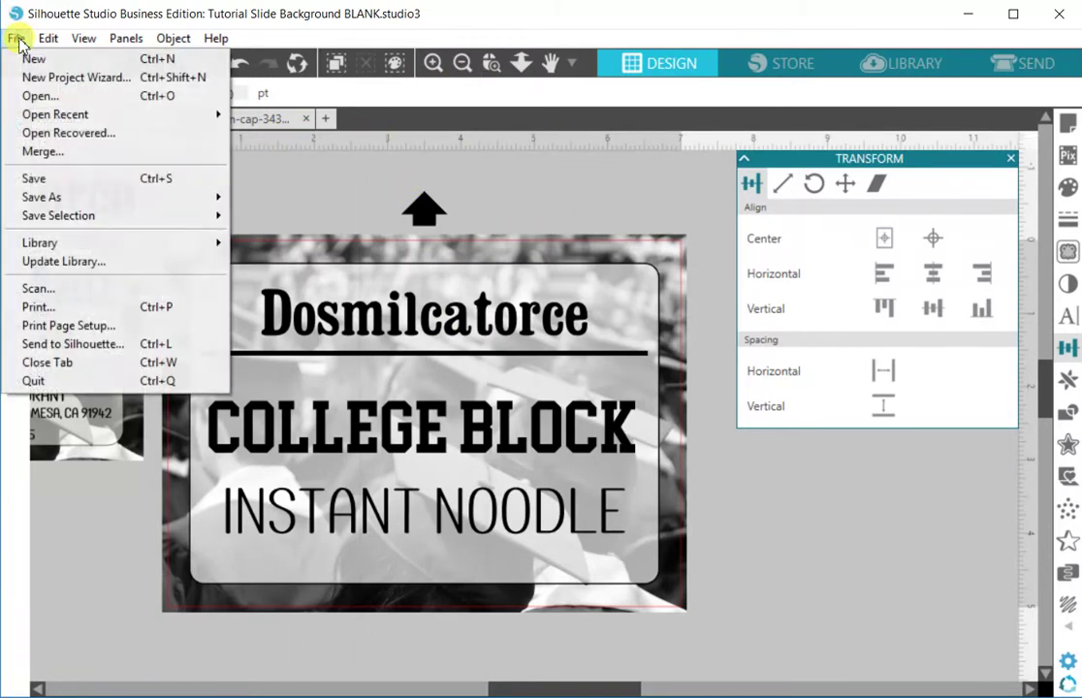
pyautogui.click(125, 309)
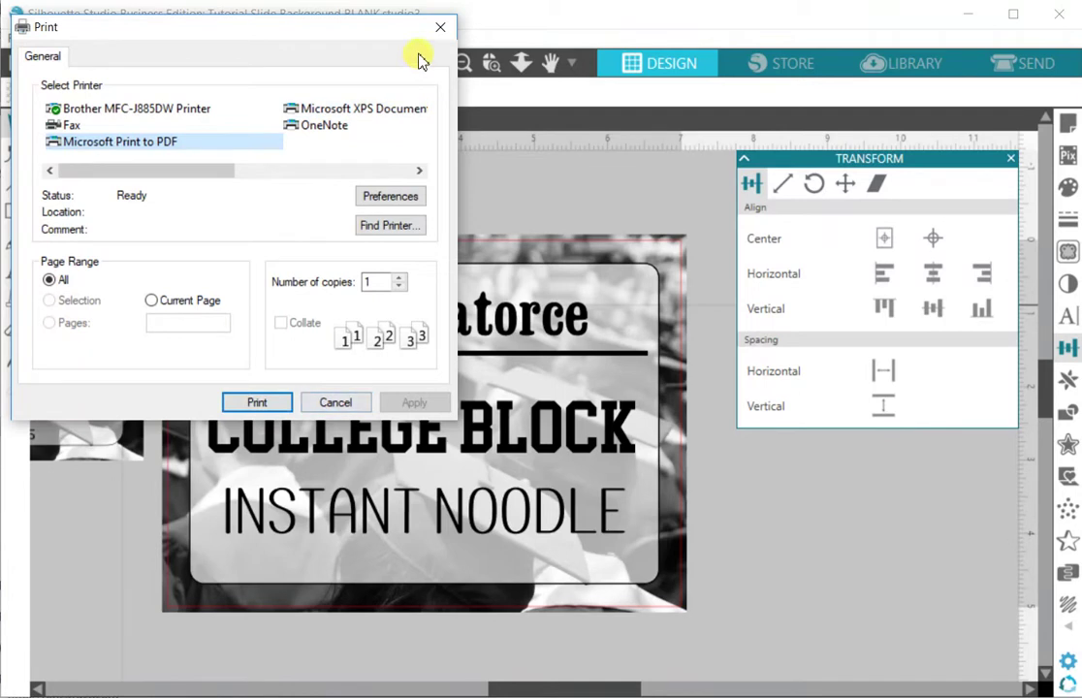
pyautogui.click(441, 29)
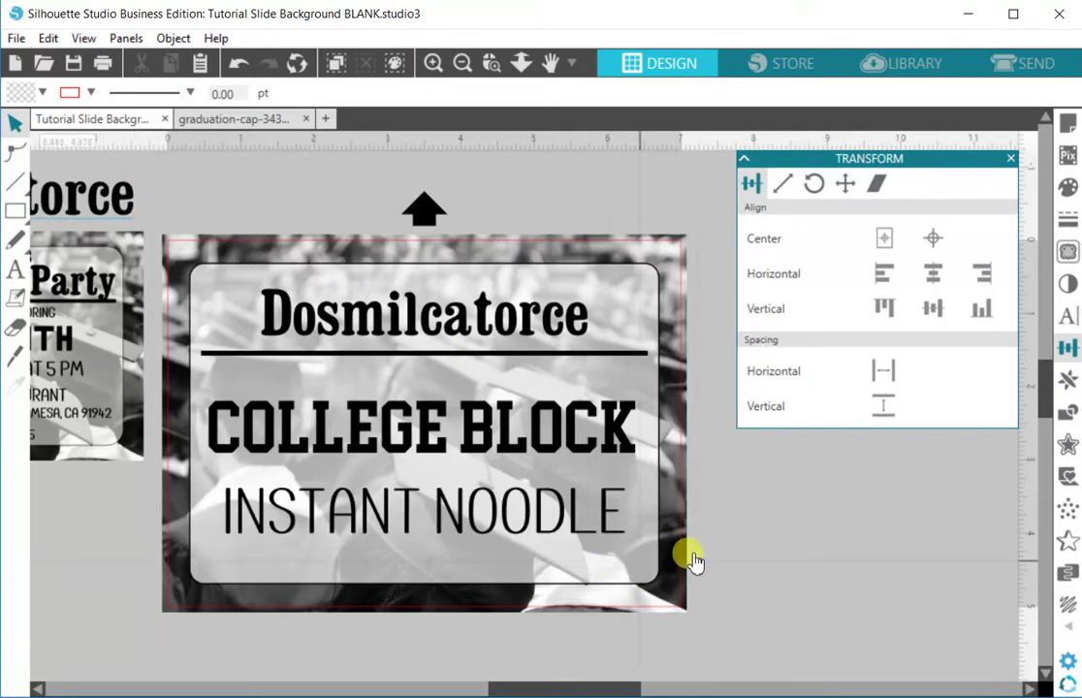
pyautogui.click(19, 40)
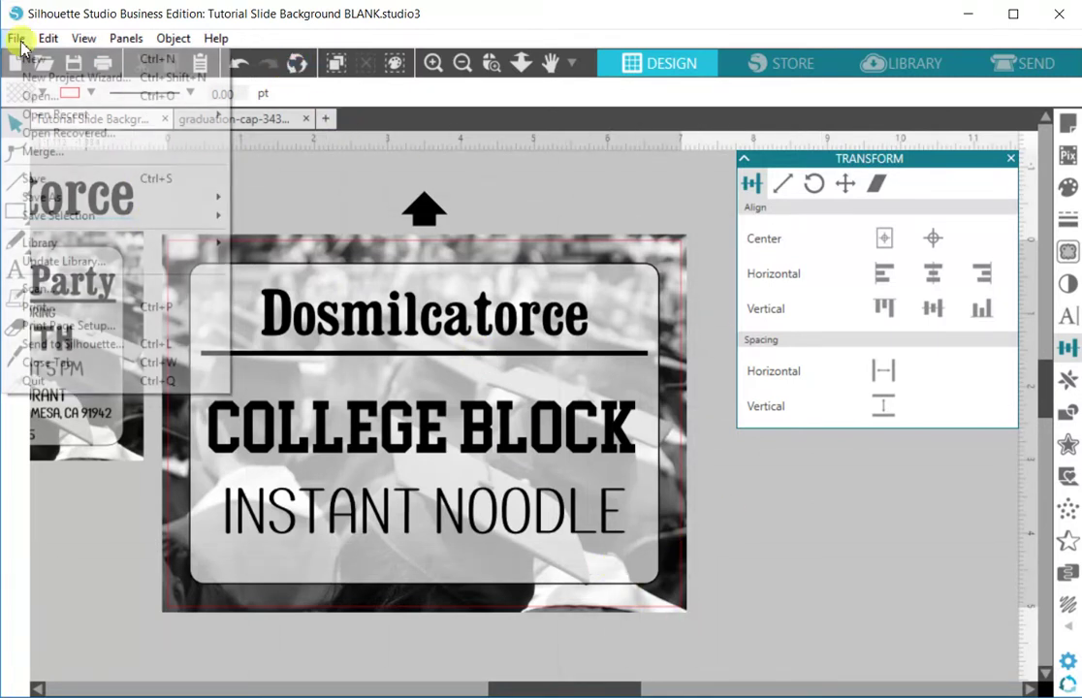
# Export the invitation to the hard drive as a 300-dpi, 2100 × 1500 pixel bitmap
pyautogui.moveTo(66, 199)
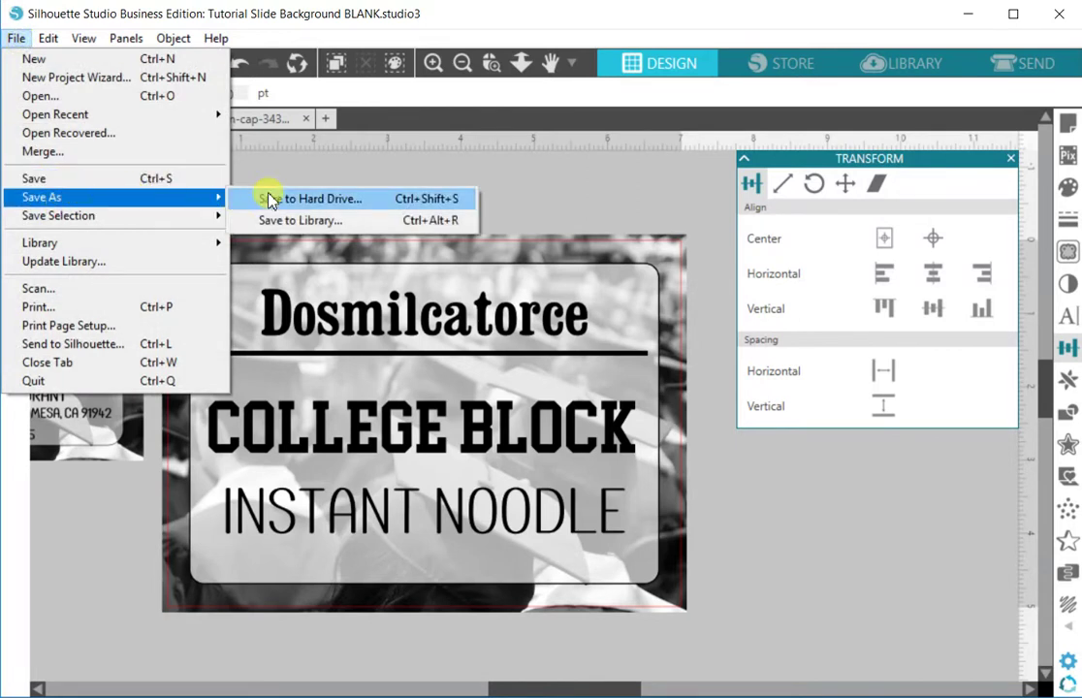
pyautogui.click(304, 169)
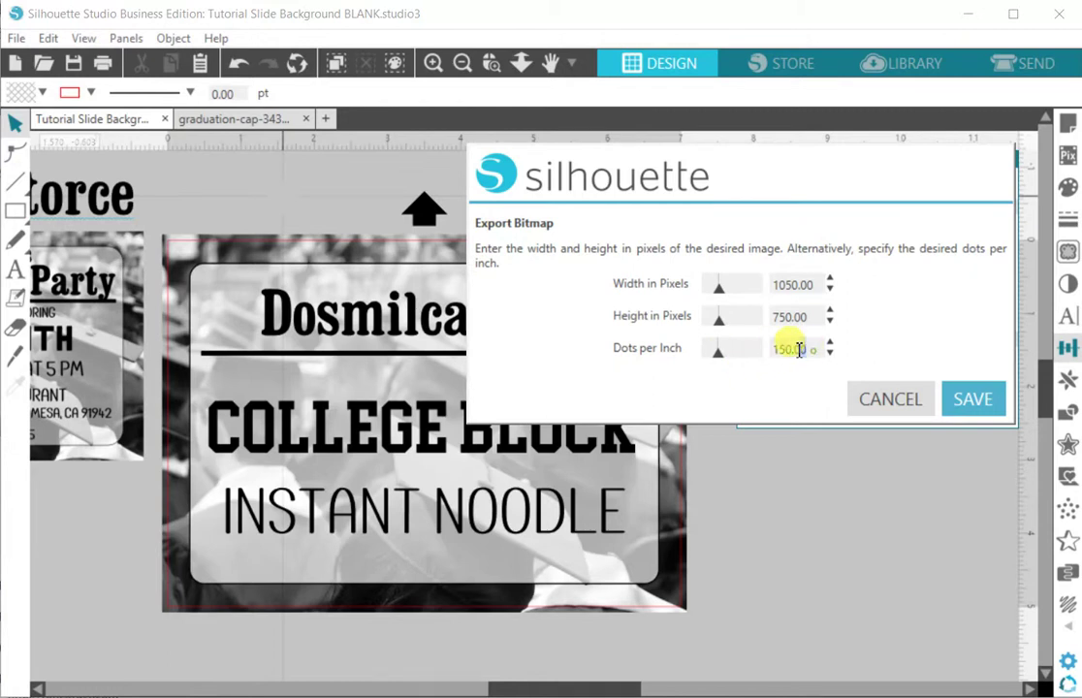
pyautogui.moveTo(799, 350); pyautogui.dragTo(762, 349)
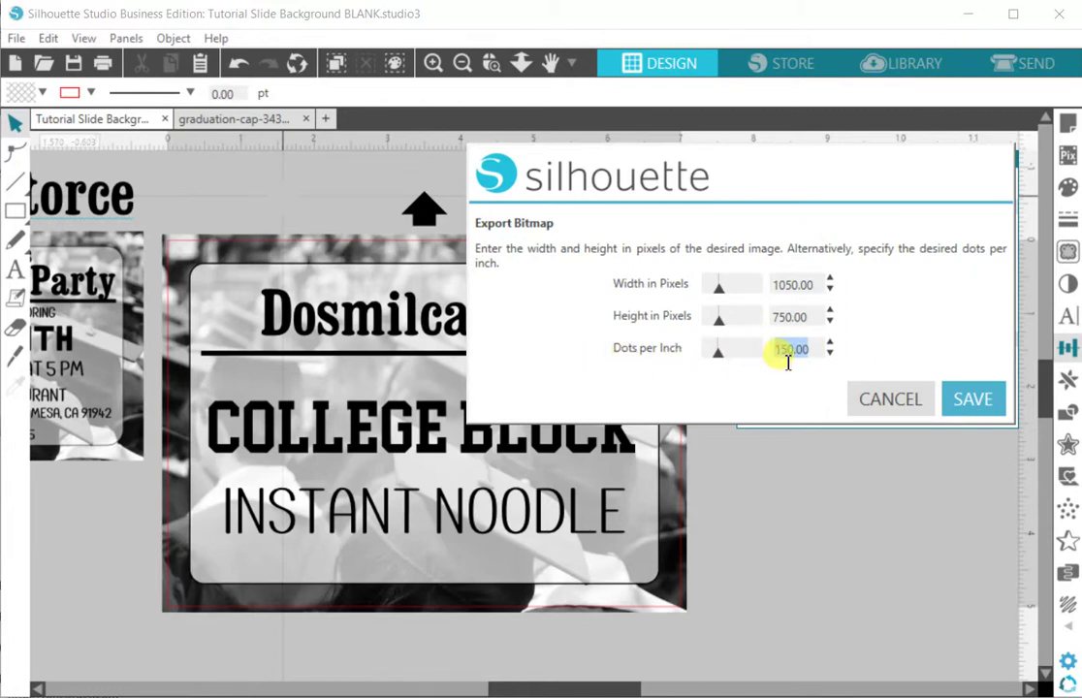
pyautogui.write('3')
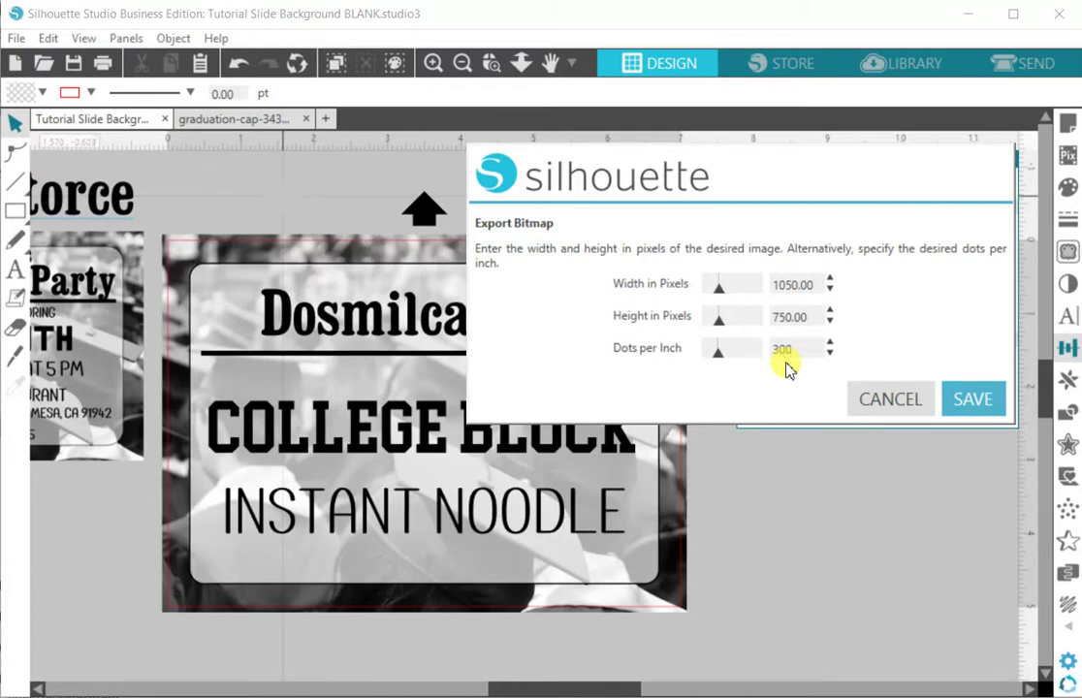
pyautogui.press('Tab')
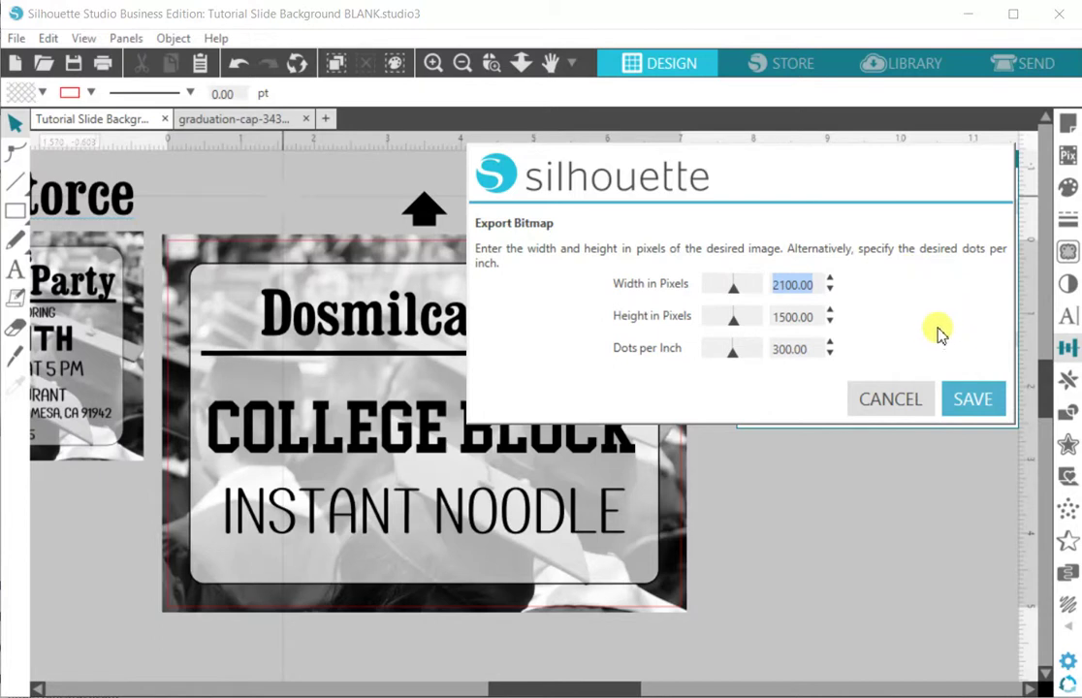
pyautogui.click(970, 401)
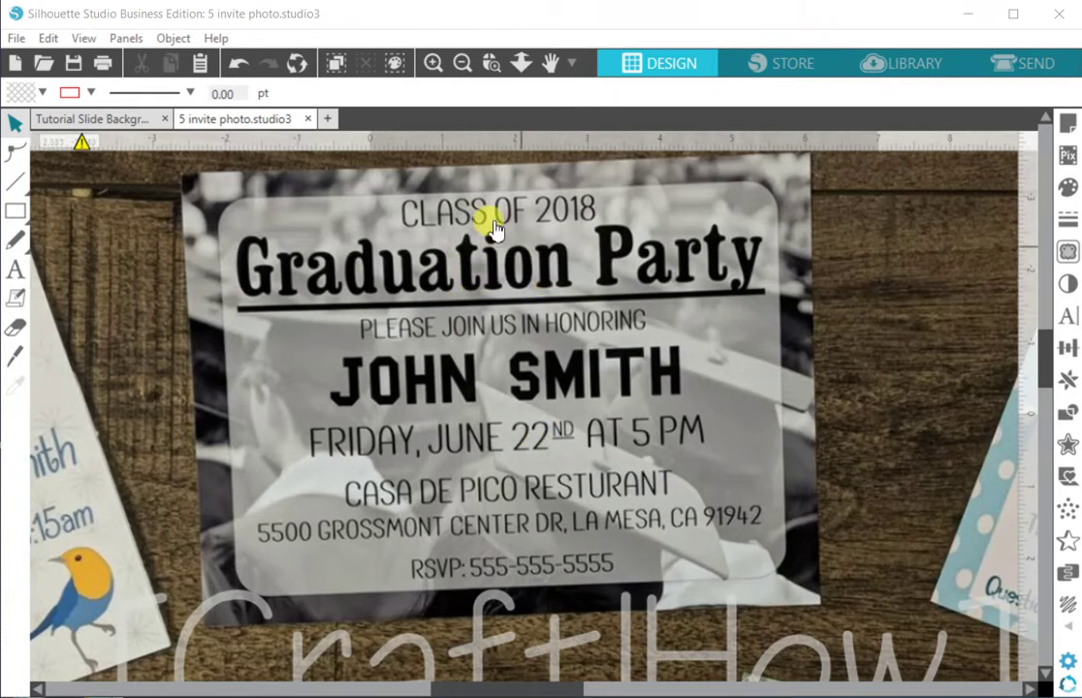
# Zoom out three levels and shift the Graduation Party photo up and to the left, then deselect it
pyautogui.click(460, 63)
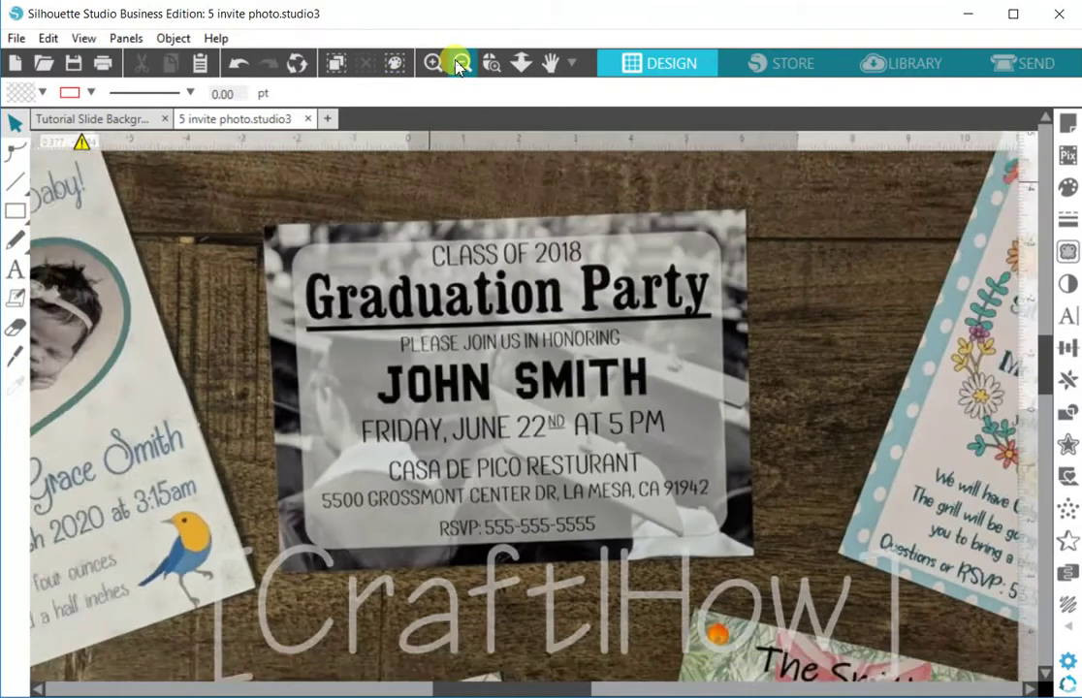
pyautogui.click(459, 63)
pyautogui.click(459, 63)
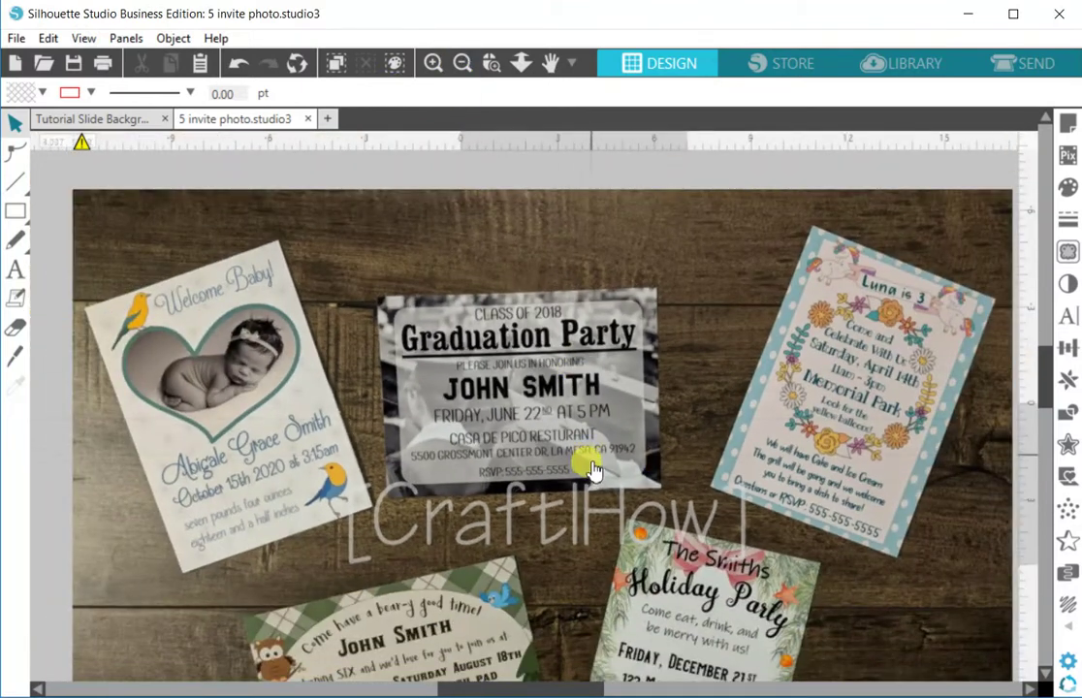
pyautogui.moveTo(586, 463); pyautogui.dragTo(575, 367)
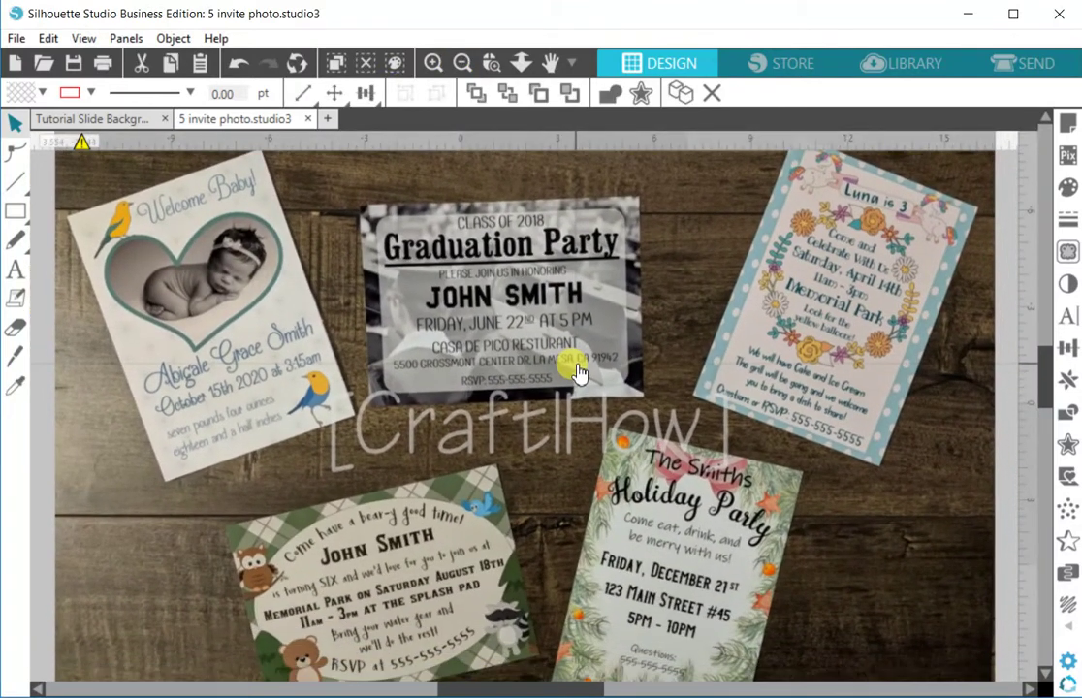
pyautogui.press('Escape')
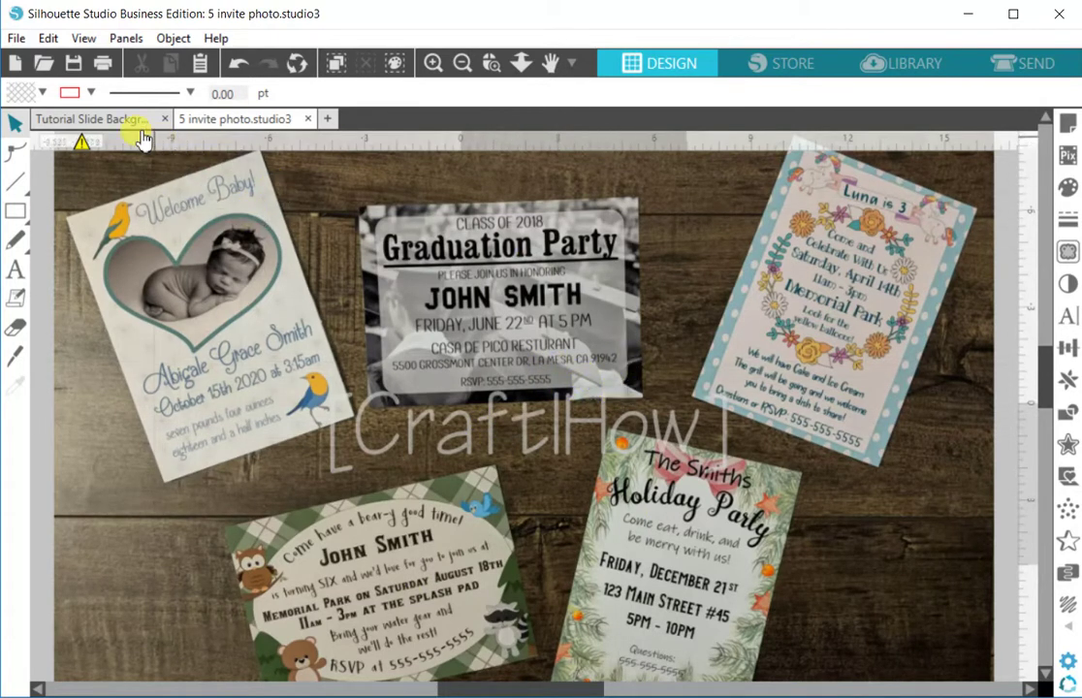
# Return to the Tutorial Slide Background BLANK.studio3 document with its How To title slide
pyautogui.click(97, 120)
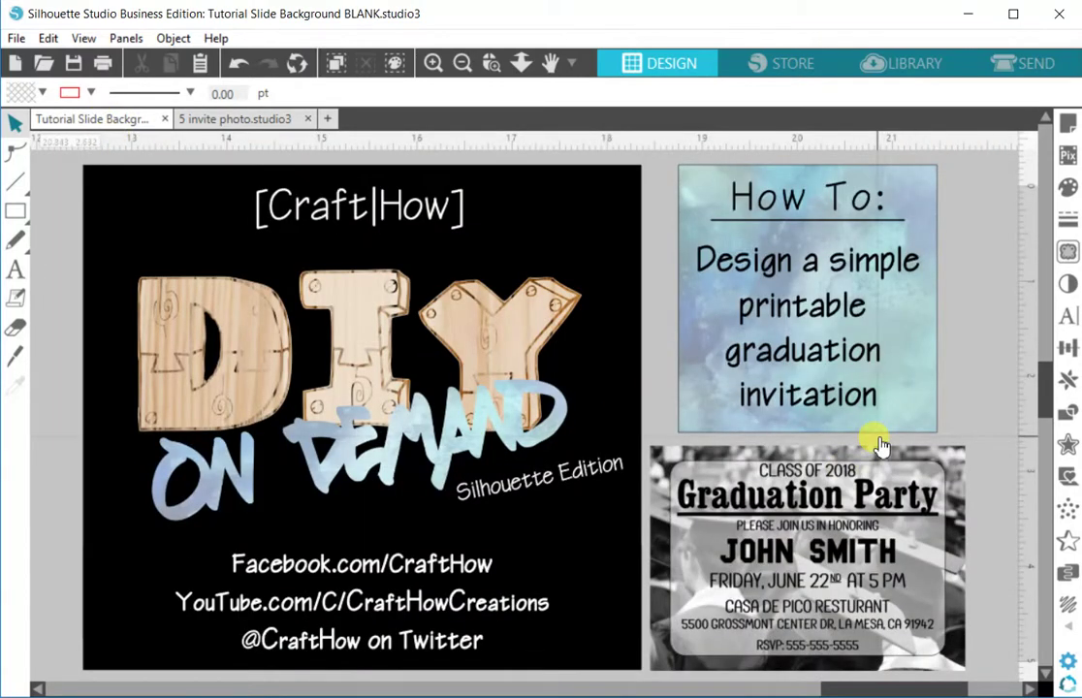